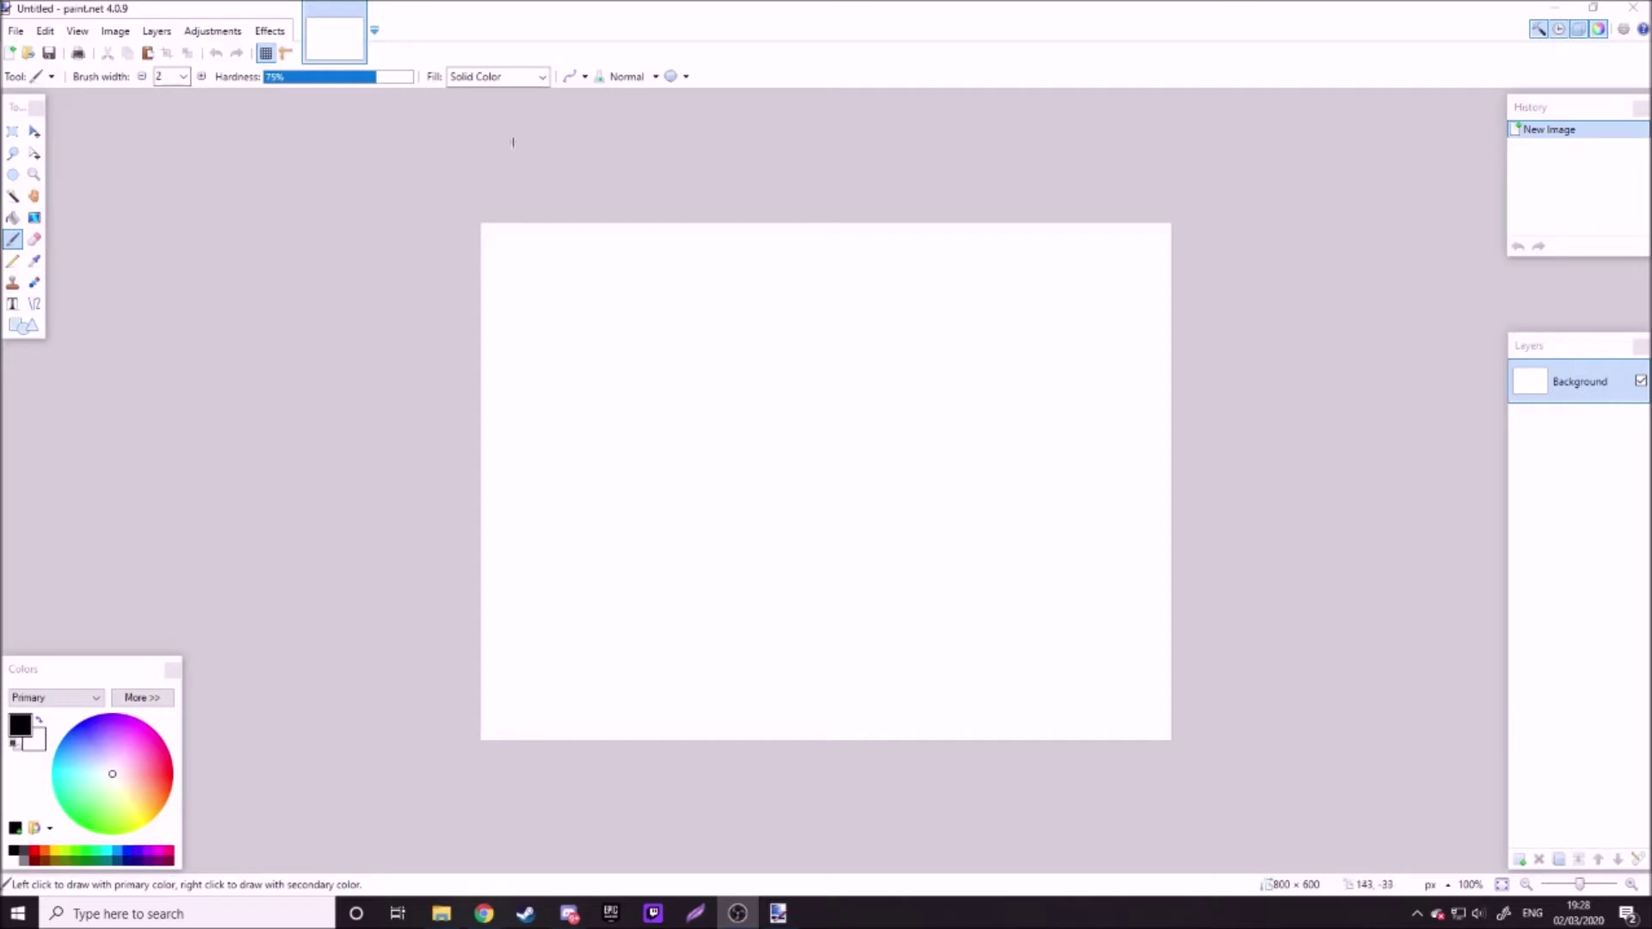
Step: Create a new blank image 1500 pixels wide and 500 pixels high
{"action": "left_click", "coordinate": [13, 53]}
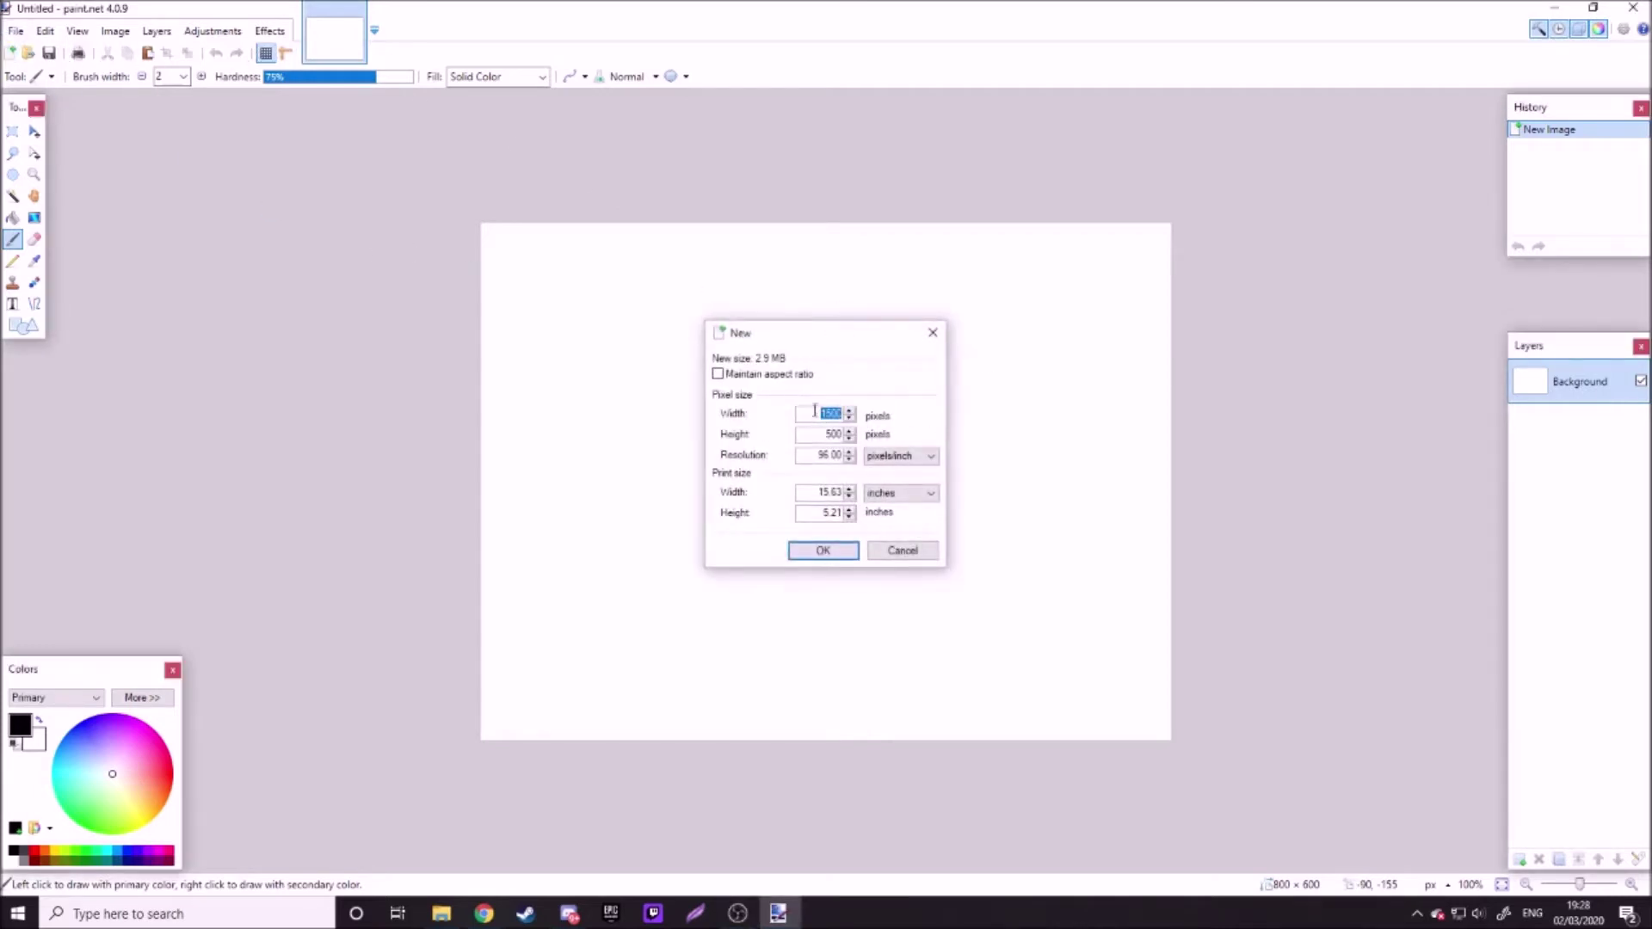
{"action": "left_click", "coordinate": [819, 550]}
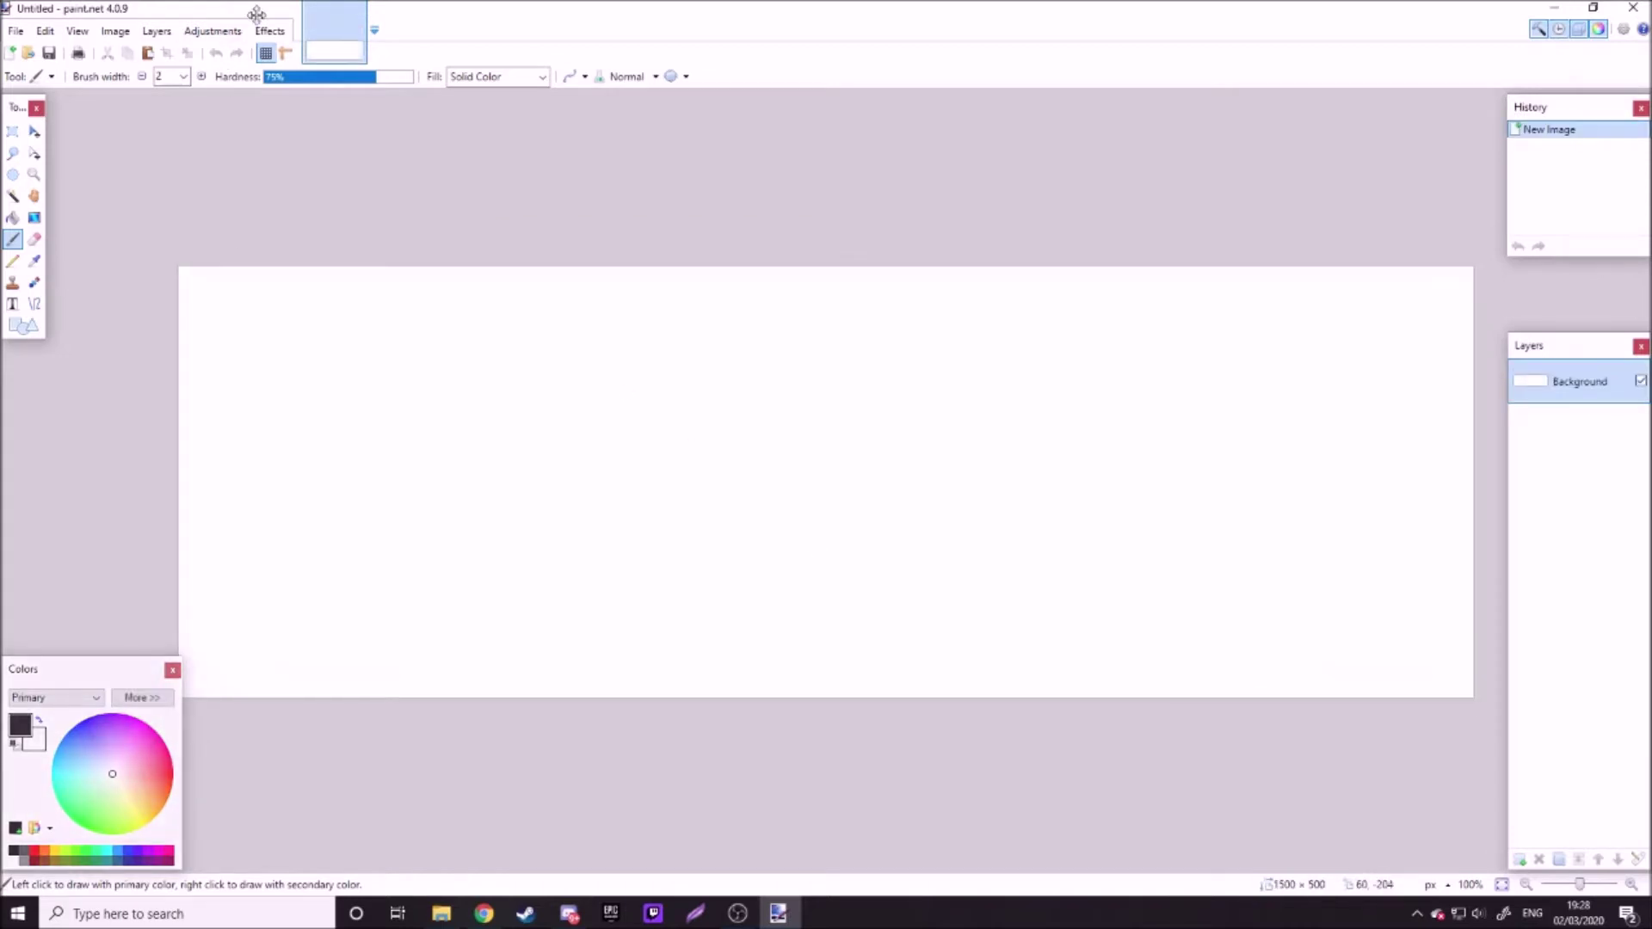
{"action": "scroll", "coordinate": [582, 315], "scroll_direction": "down", "scroll_amount": 4}
{"action": "scroll", "coordinate": [579, 319], "scroll_direction": "up", "scroll_amount": 3}
{"action": "left_click", "coordinate": [14, 196]}
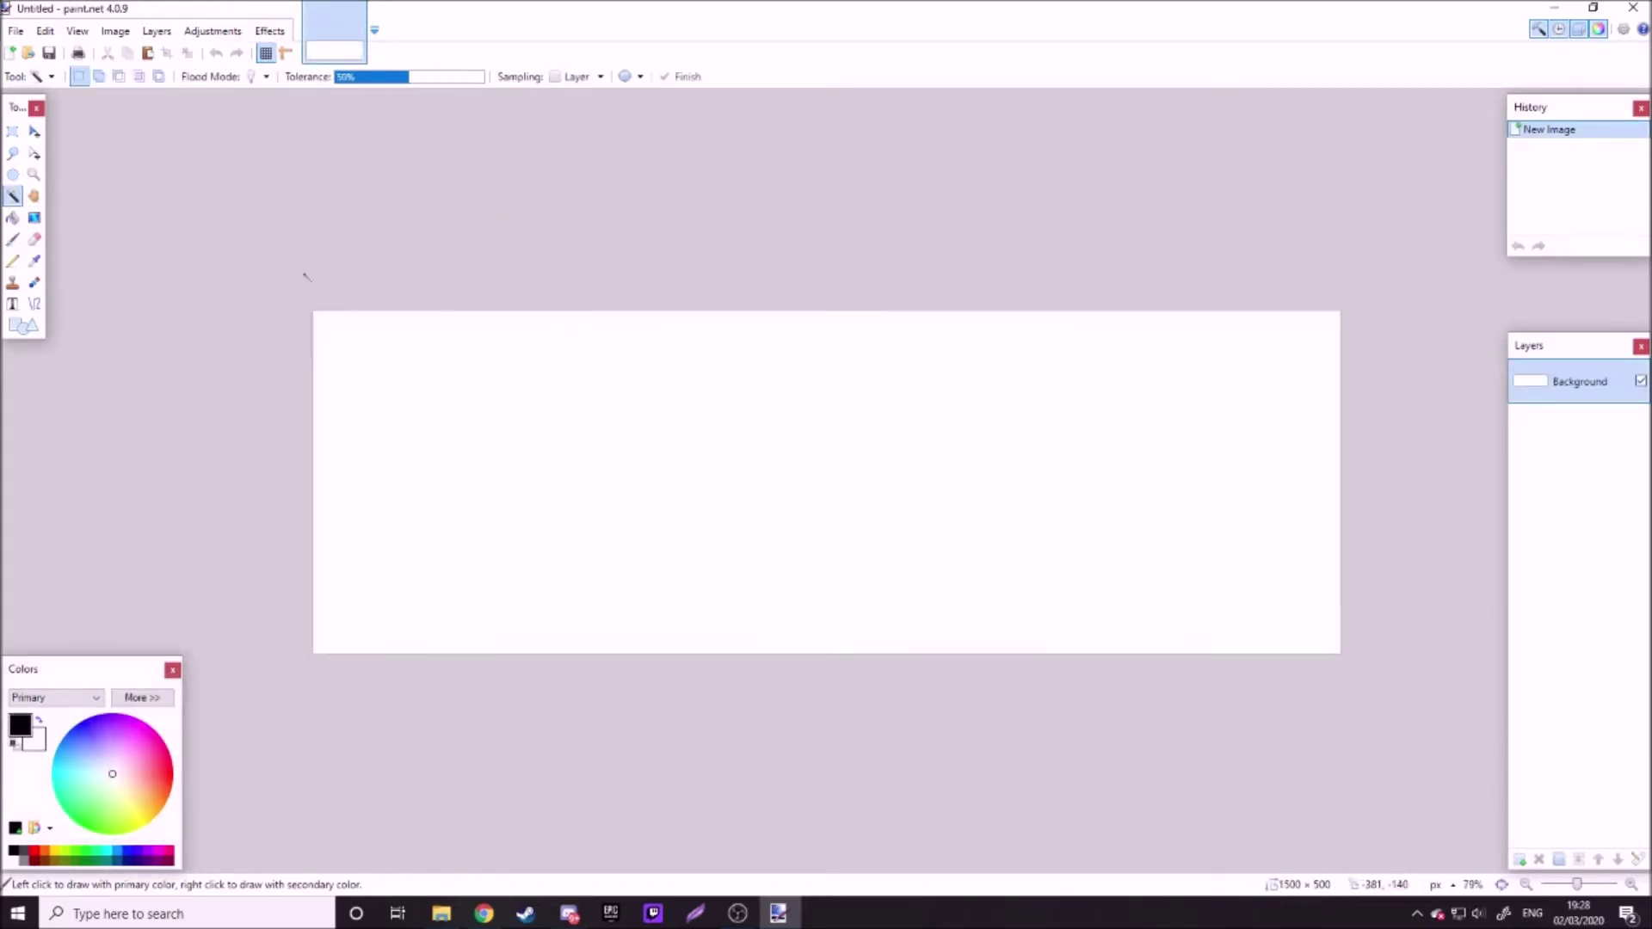
{"action": "left_click", "coordinate": [530, 382]}
{"action": "key", "text": "Delete"}
{"action": "key", "text": "ctrl+z"}
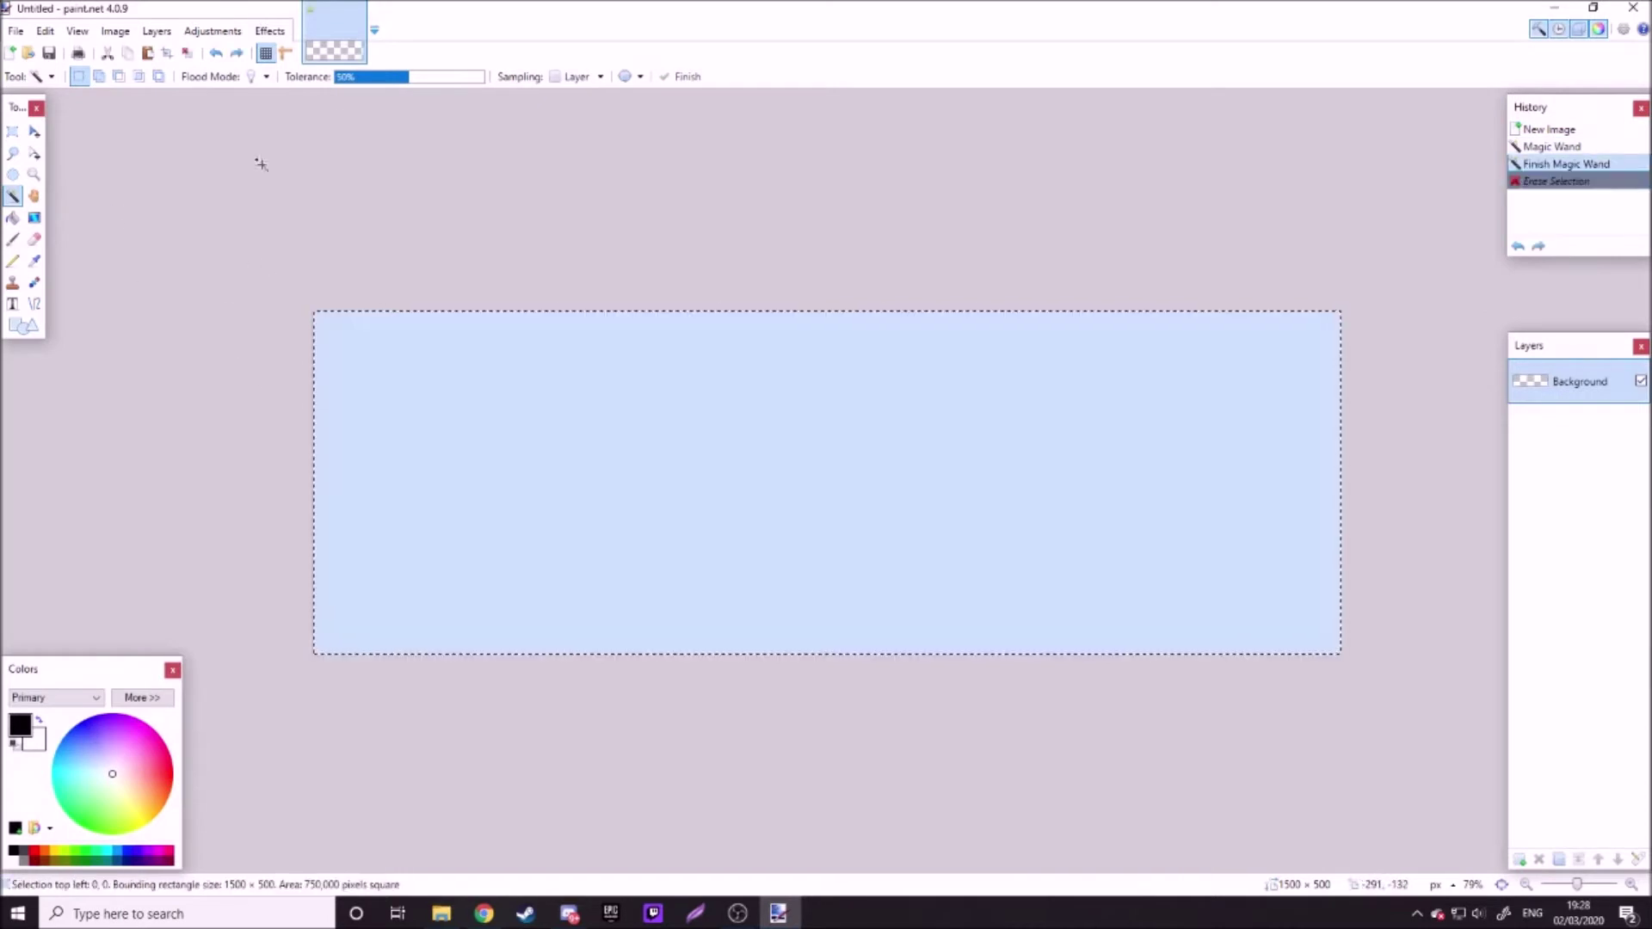
{"action": "left_click", "coordinate": [323, 197]}
Step: Try the Add Noise effect on the canvas with intensity 64, color saturation 0 and coverage 100, and undo it
{"action": "key", "text": "alt+c"}
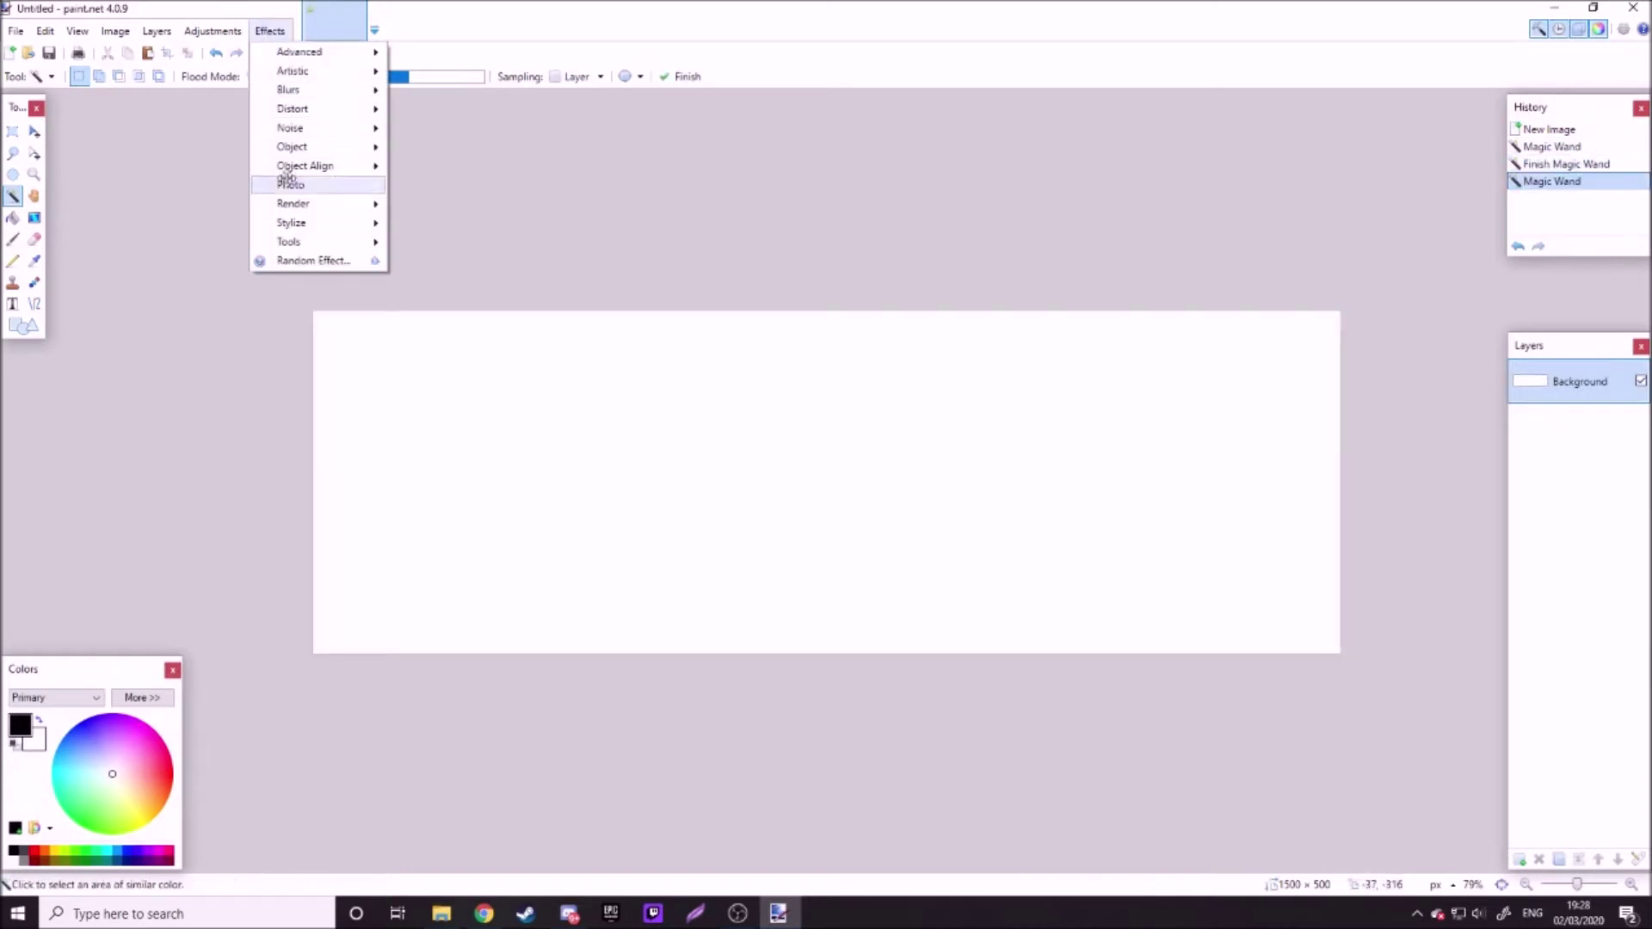
{"action": "mouse_move", "coordinate": [311, 127]}
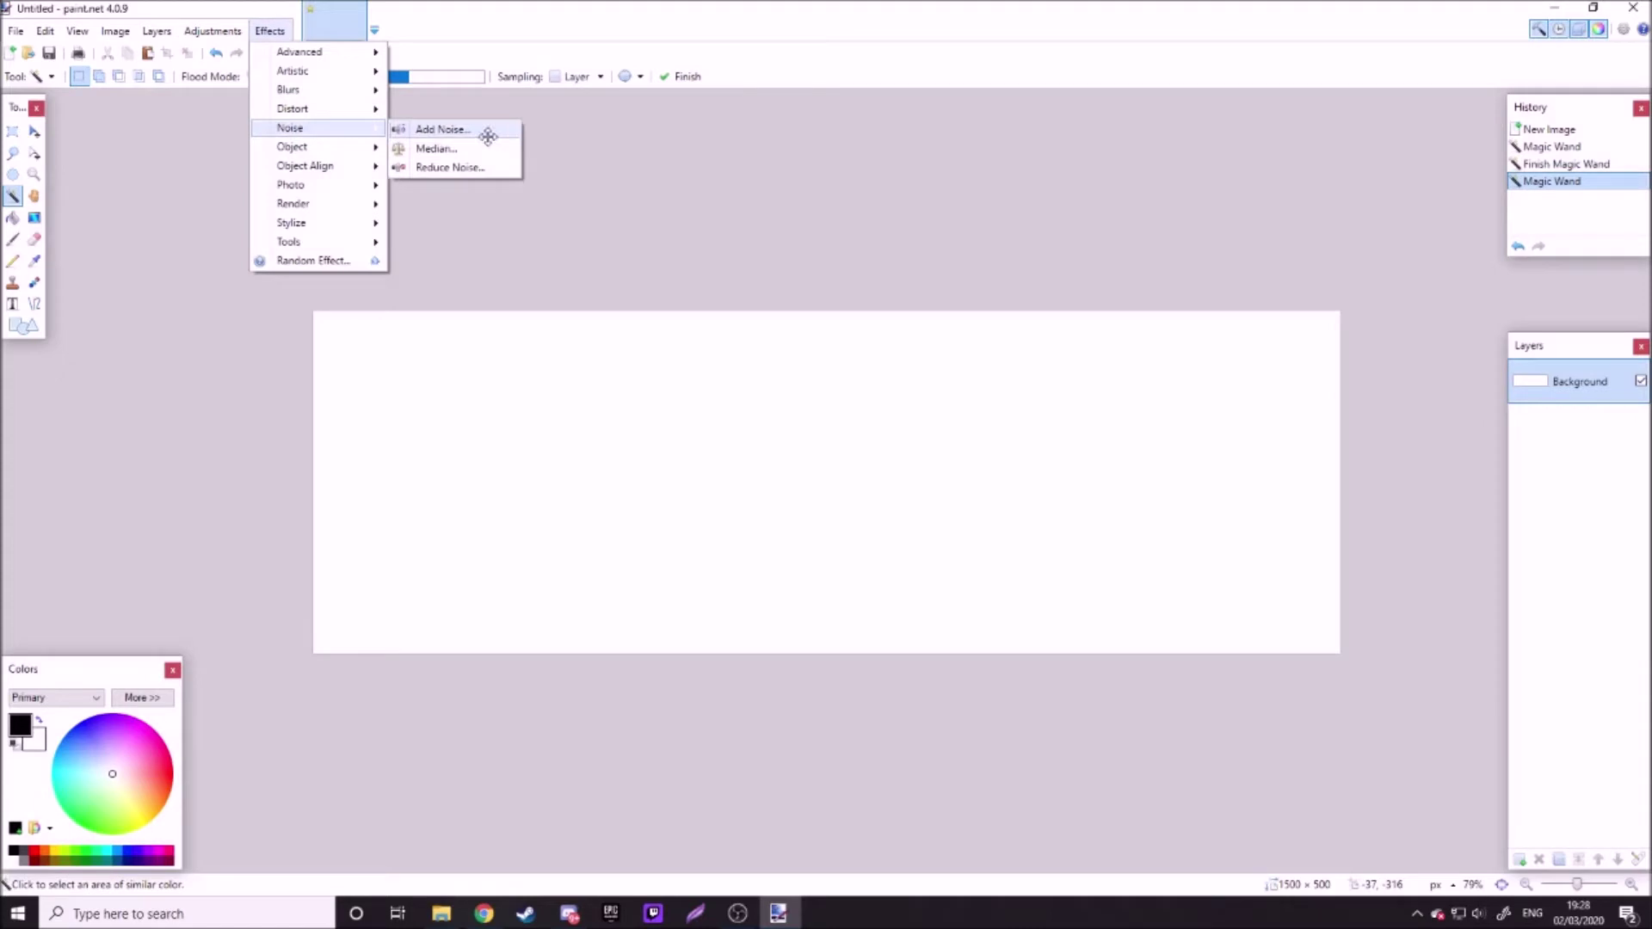
{"action": "left_click", "coordinate": [469, 129]}
{"action": "left_click_drag", "start_coordinate": [738, 446], "coordinate": [694, 446]}
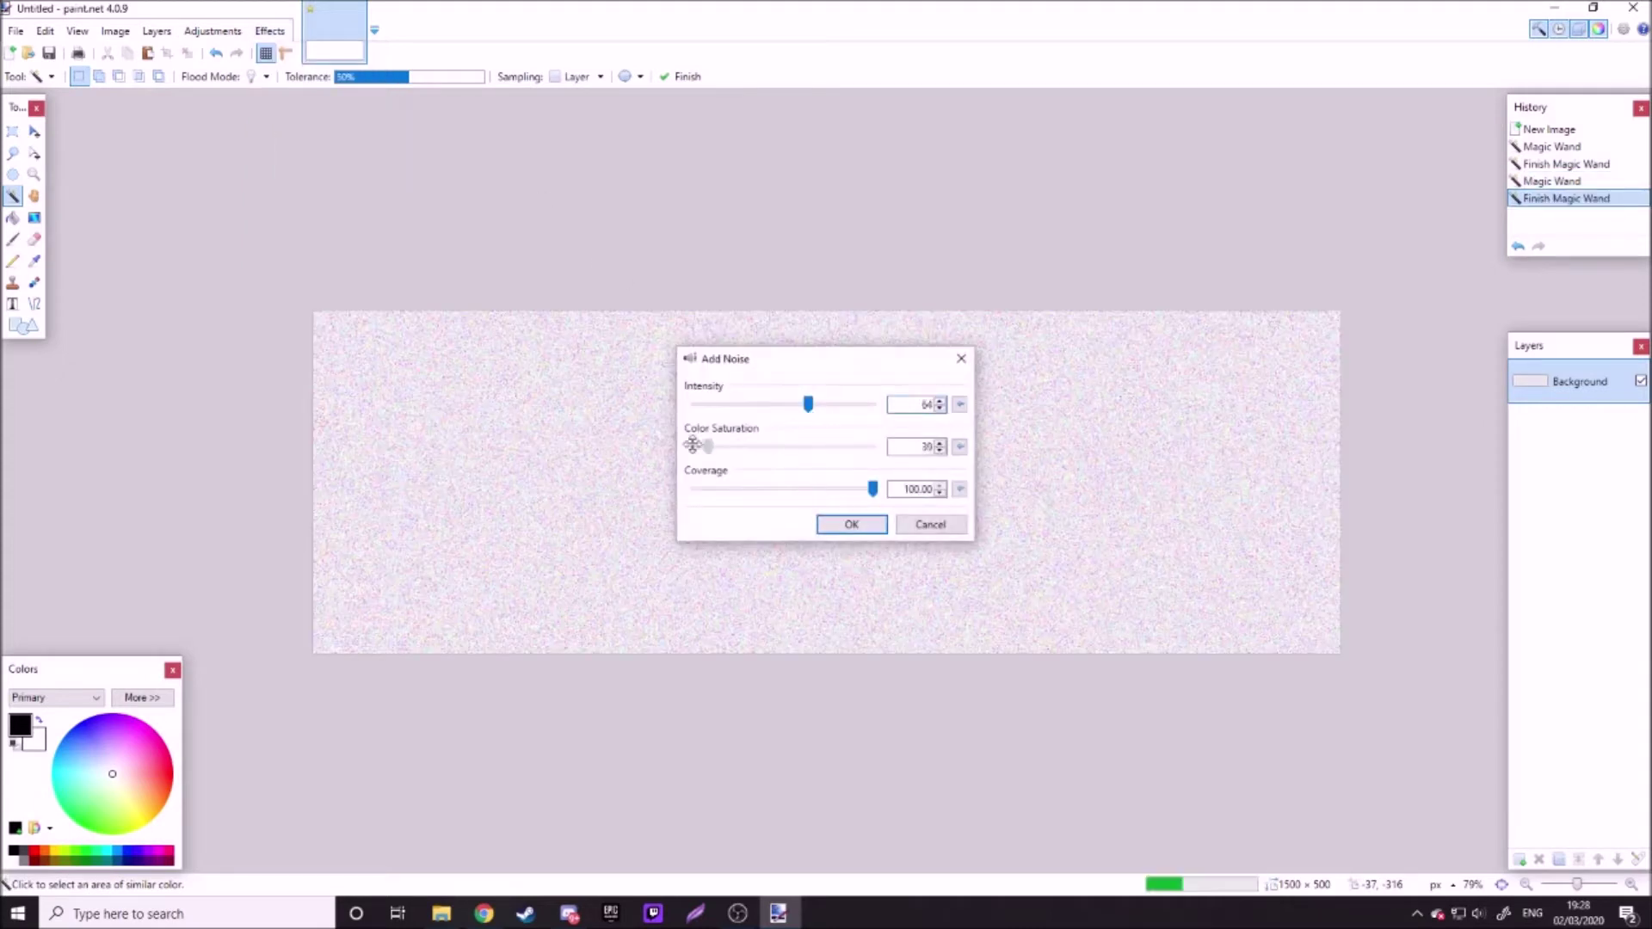
{"action": "left_click", "coordinate": [848, 524]}
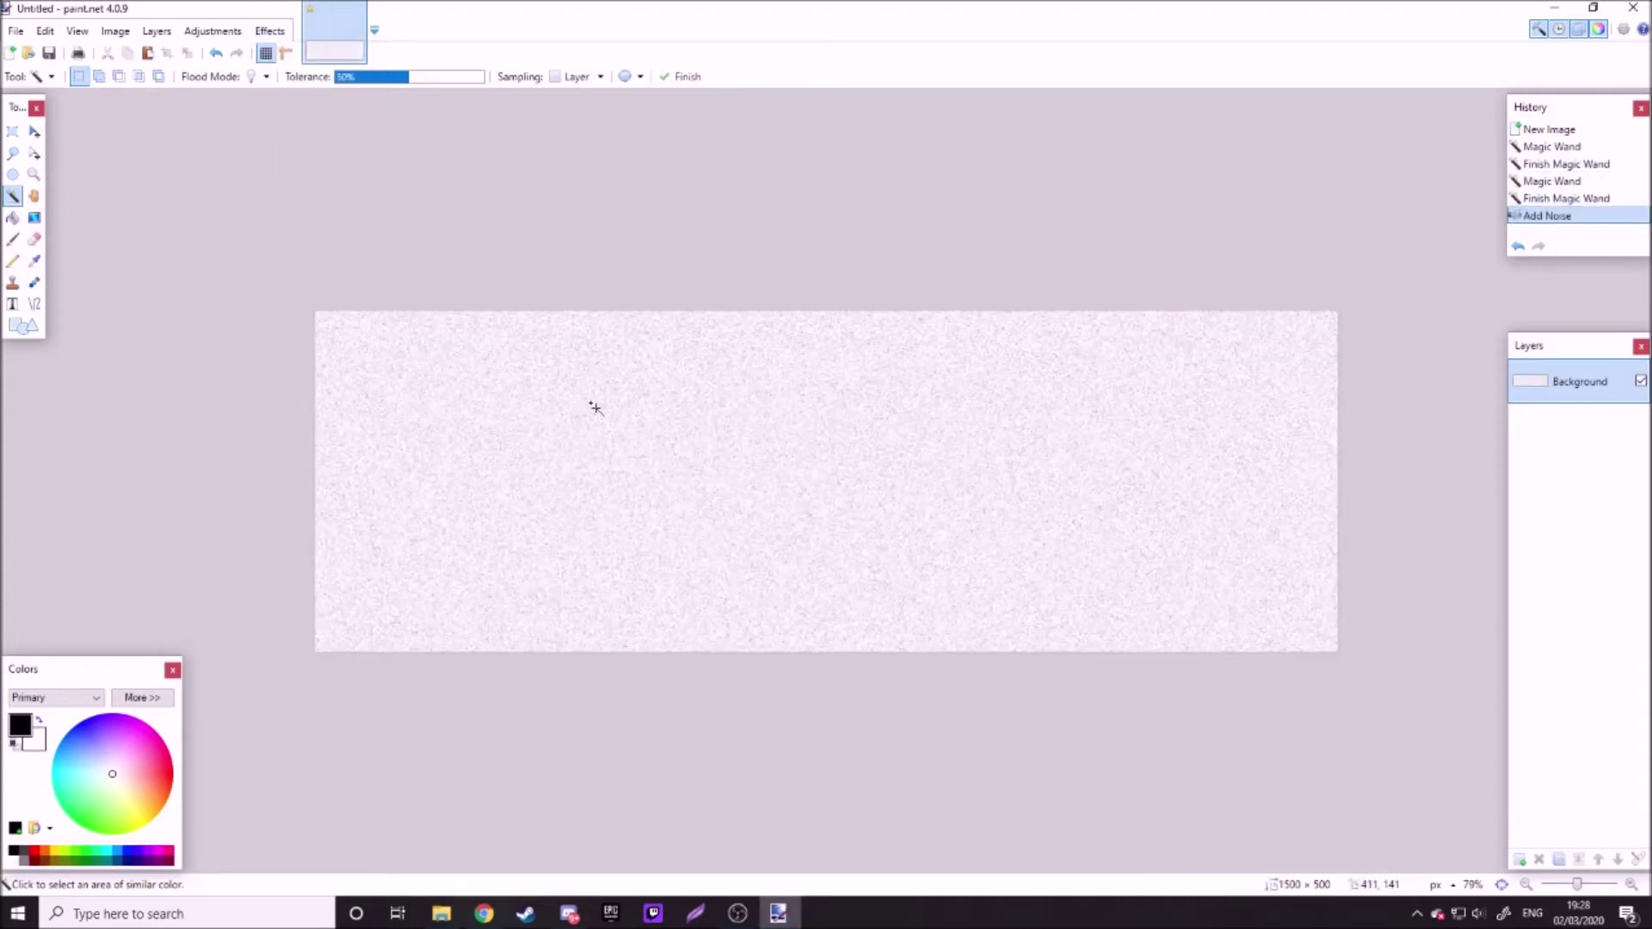
{"action": "key", "text": "ctrl+z"}
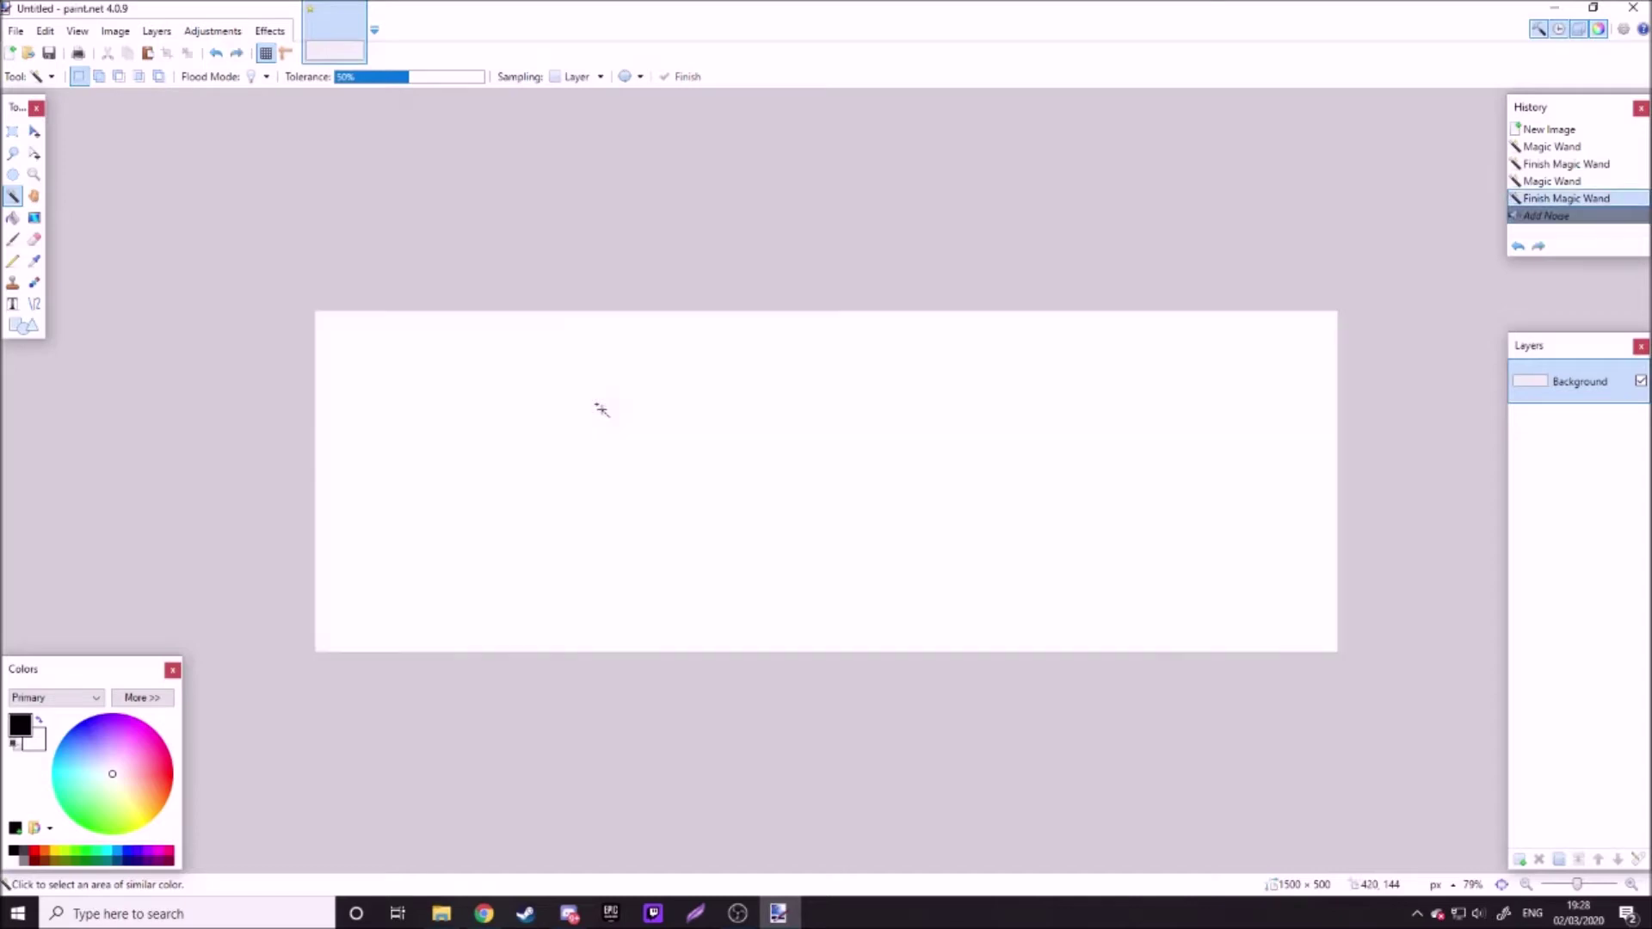
Step: Apply the Add Noise effect to the background with intensity 64, color saturation 0 and coverage 100
{"action": "left_click", "coordinate": [270, 30]}
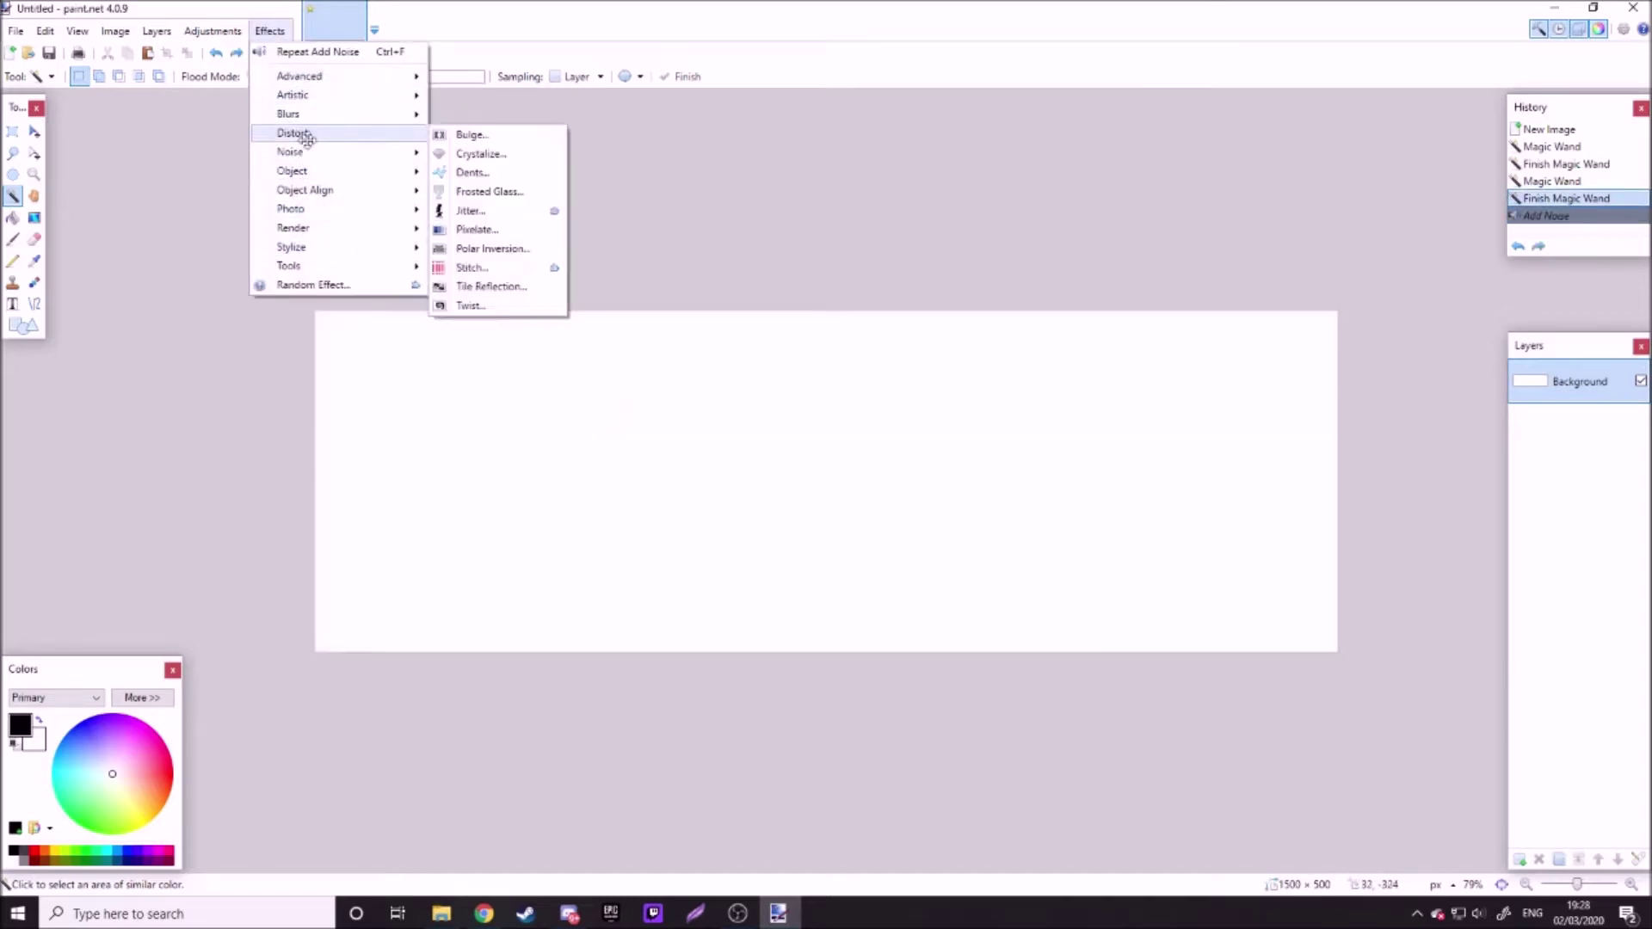
{"action": "mouse_move", "coordinate": [336, 153]}
{"action": "left_click", "coordinate": [478, 154]}
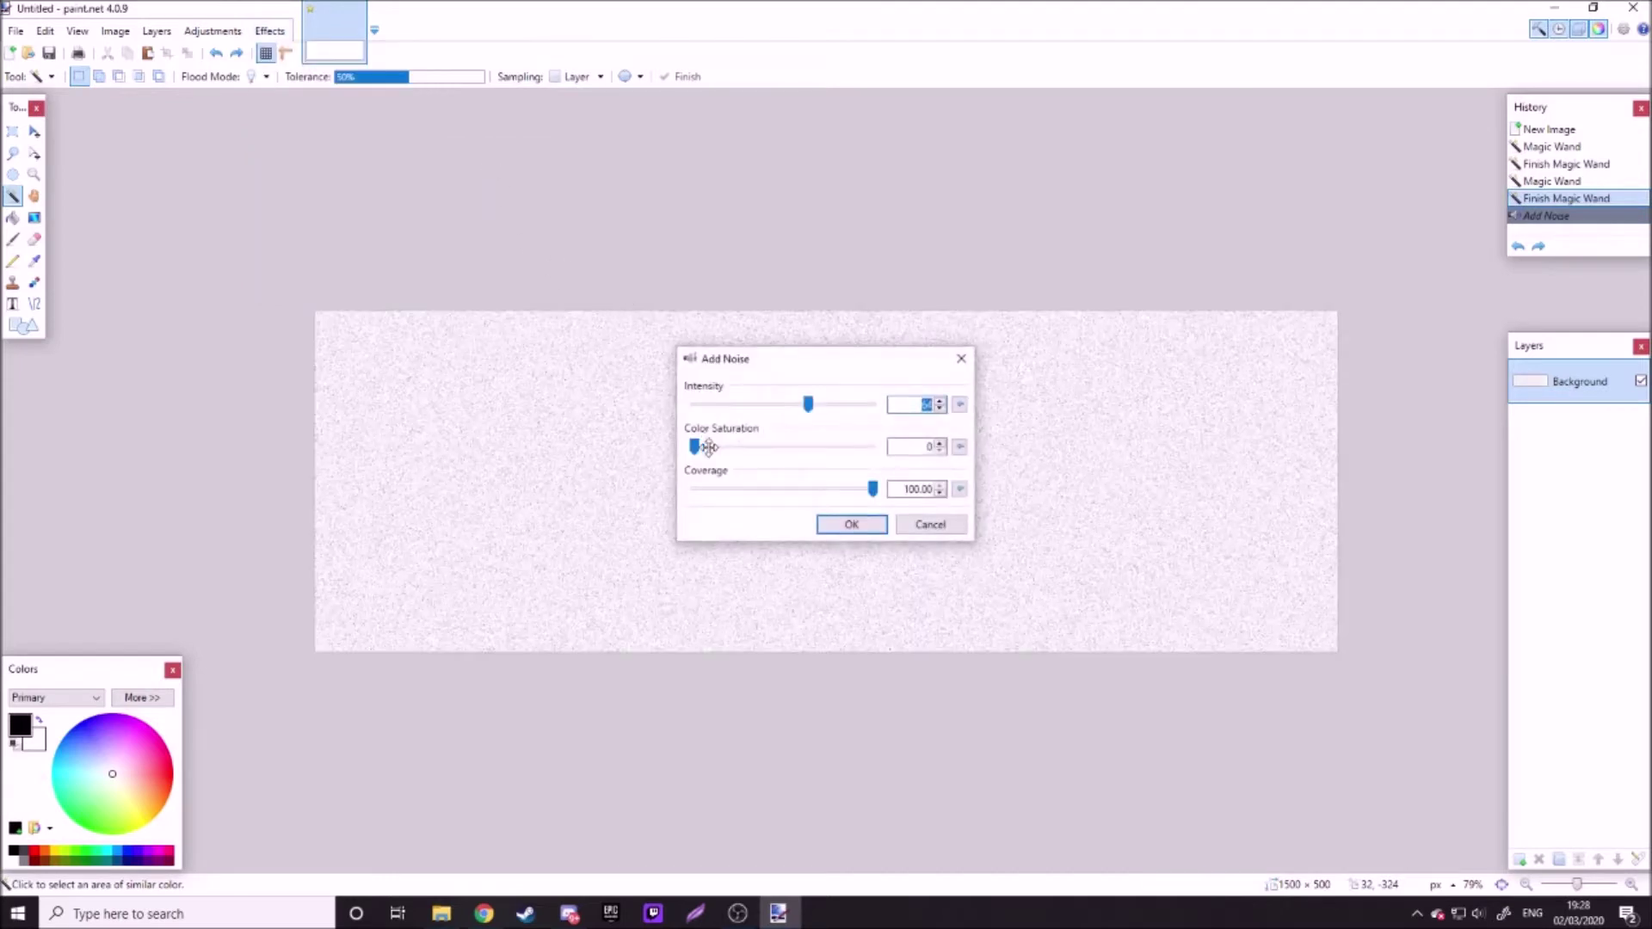
{"action": "left_click_drag", "start_coordinate": [694, 446], "coordinate": [961, 464]}
{"action": "left_click_drag", "start_coordinate": [856, 450], "coordinate": [686, 446]}
{"action": "left_click", "coordinate": [831, 521]}
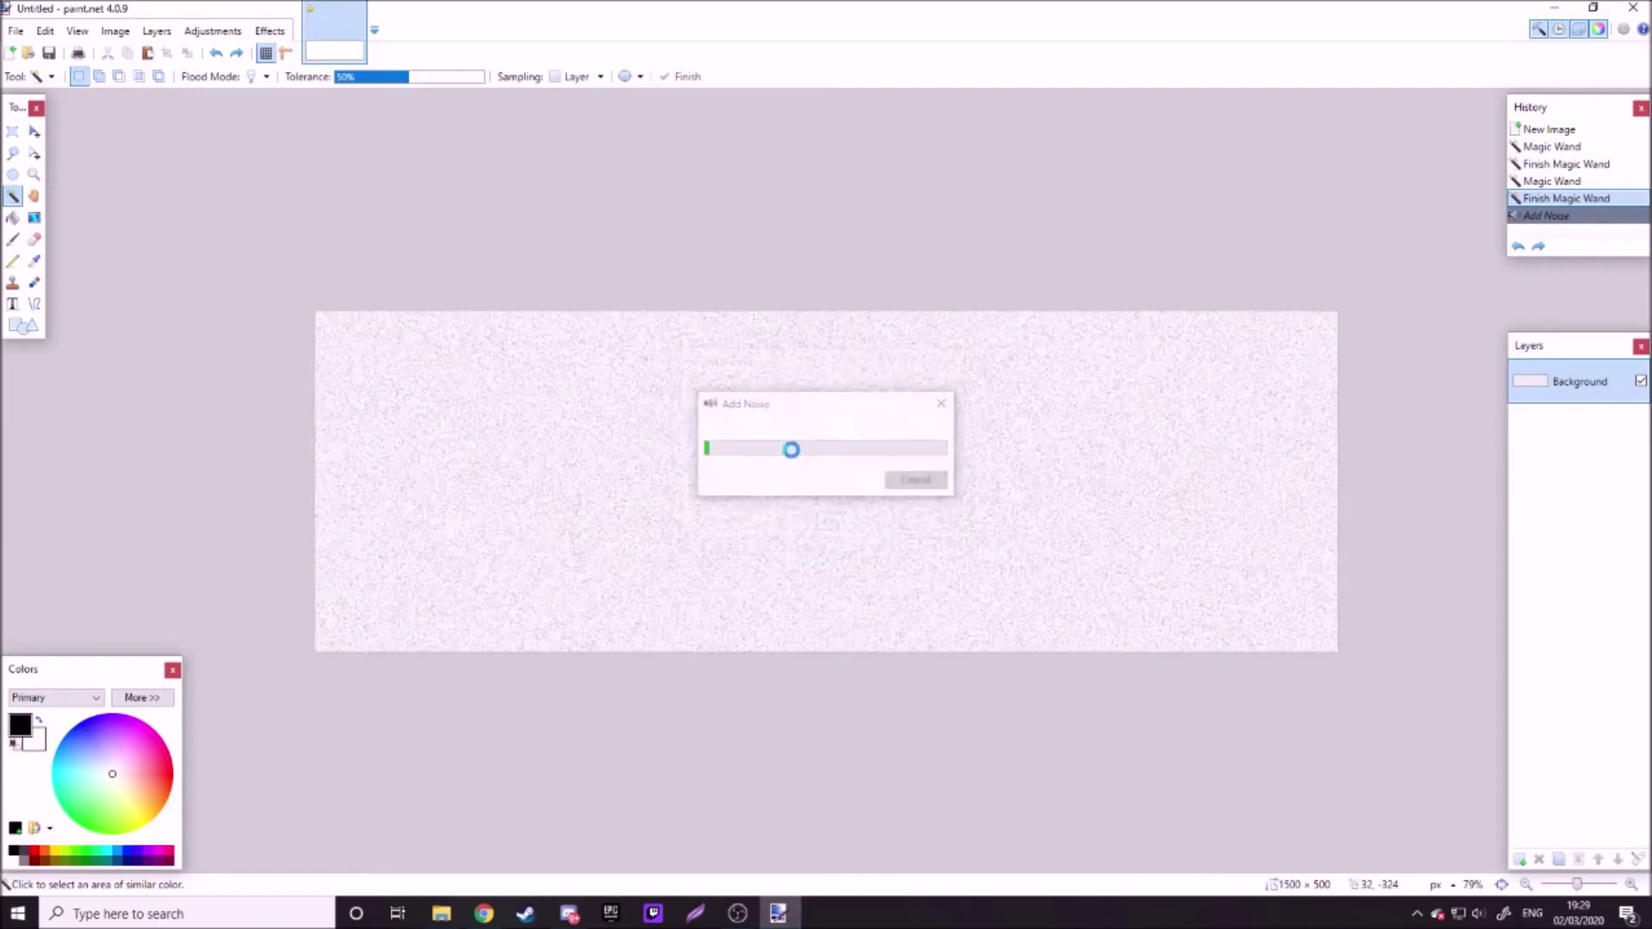
Step: Examine the noise grain on the background up close and across the whole canvas
{"action": "scroll", "coordinate": [736, 425], "scroll_direction": "up", "scroll_amount": 2}
{"action": "scroll", "coordinate": [736, 425], "scroll_direction": "down", "scroll_amount": 1}
{"action": "scroll", "coordinate": [729, 394], "scroll_direction": "up", "scroll_amount": 6}
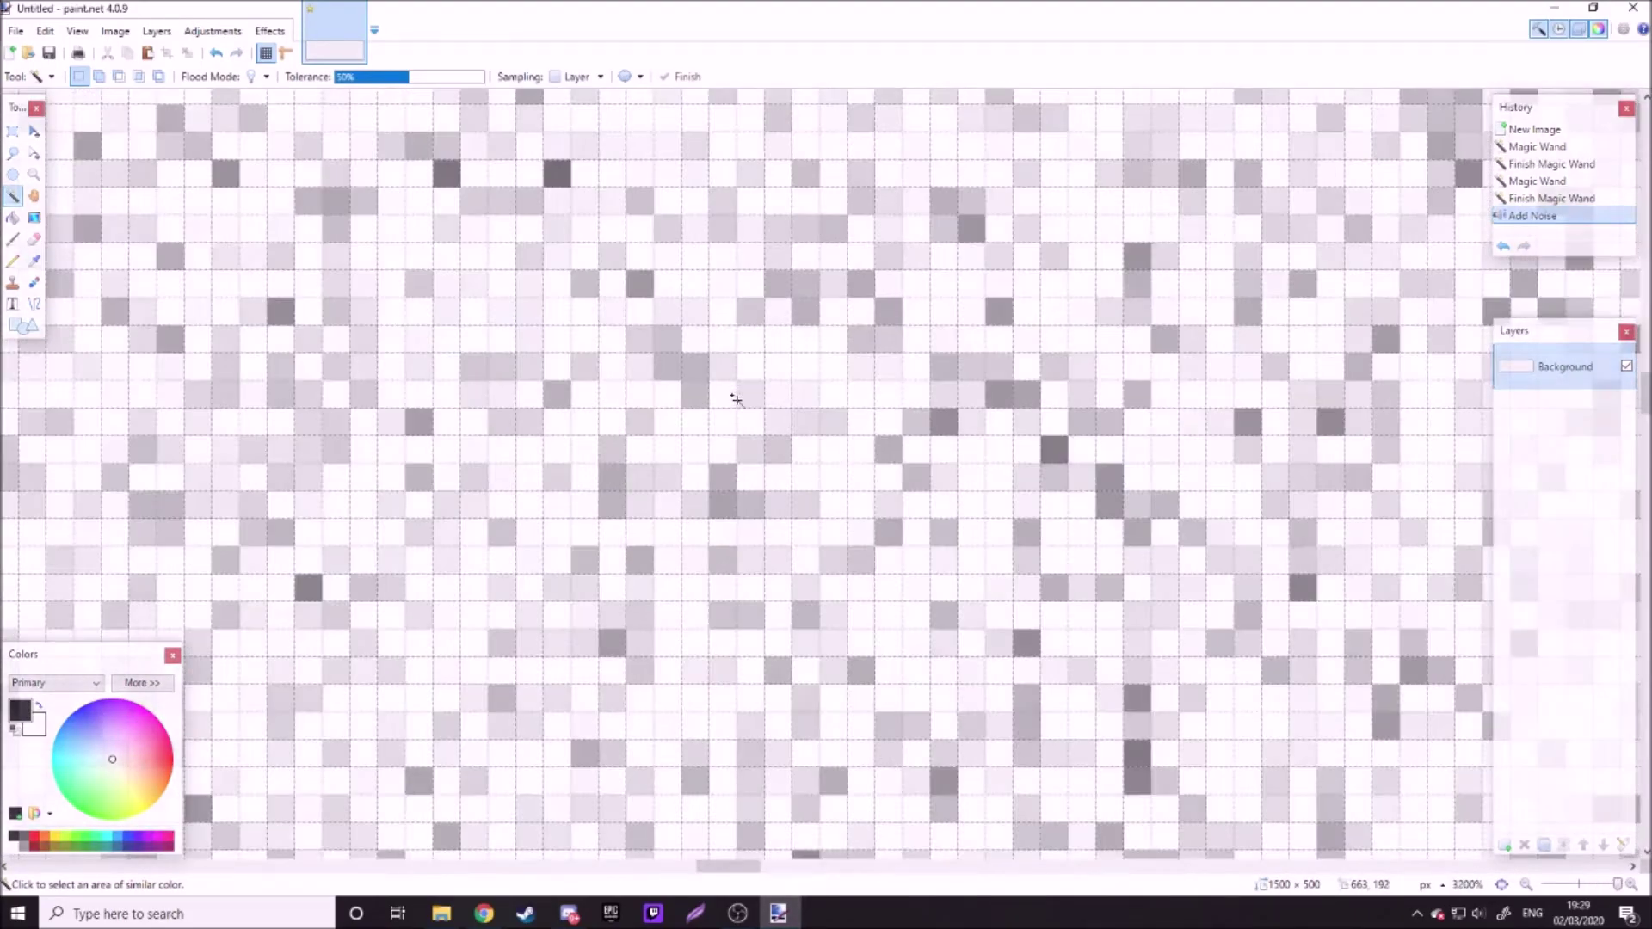
{"action": "scroll", "coordinate": [737, 394], "scroll_direction": "down", "scroll_amount": 3}
{"action": "scroll", "coordinate": [741, 372], "scroll_direction": "down", "scroll_amount": 4}
{"action": "scroll", "coordinate": [760, 405], "scroll_direction": "up", "scroll_amount": 2}
{"action": "scroll", "coordinate": [759, 409], "scroll_direction": "down", "scroll_amount": 1}
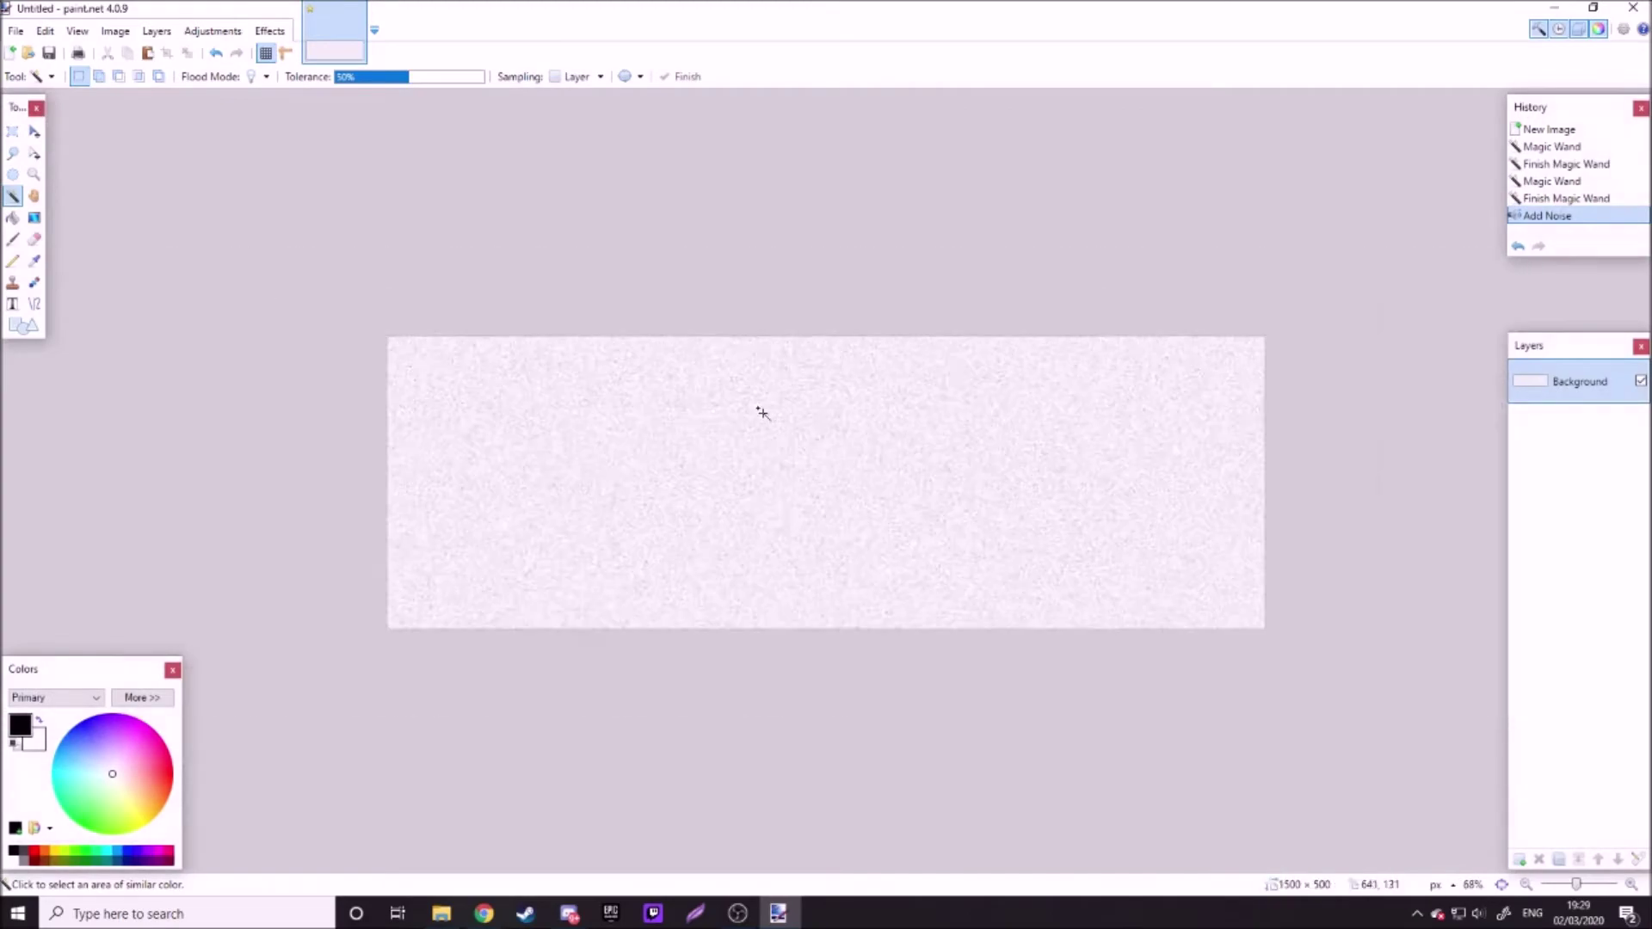
{"action": "scroll", "coordinate": [760, 410], "scroll_direction": "up", "scroll_amount": 1}
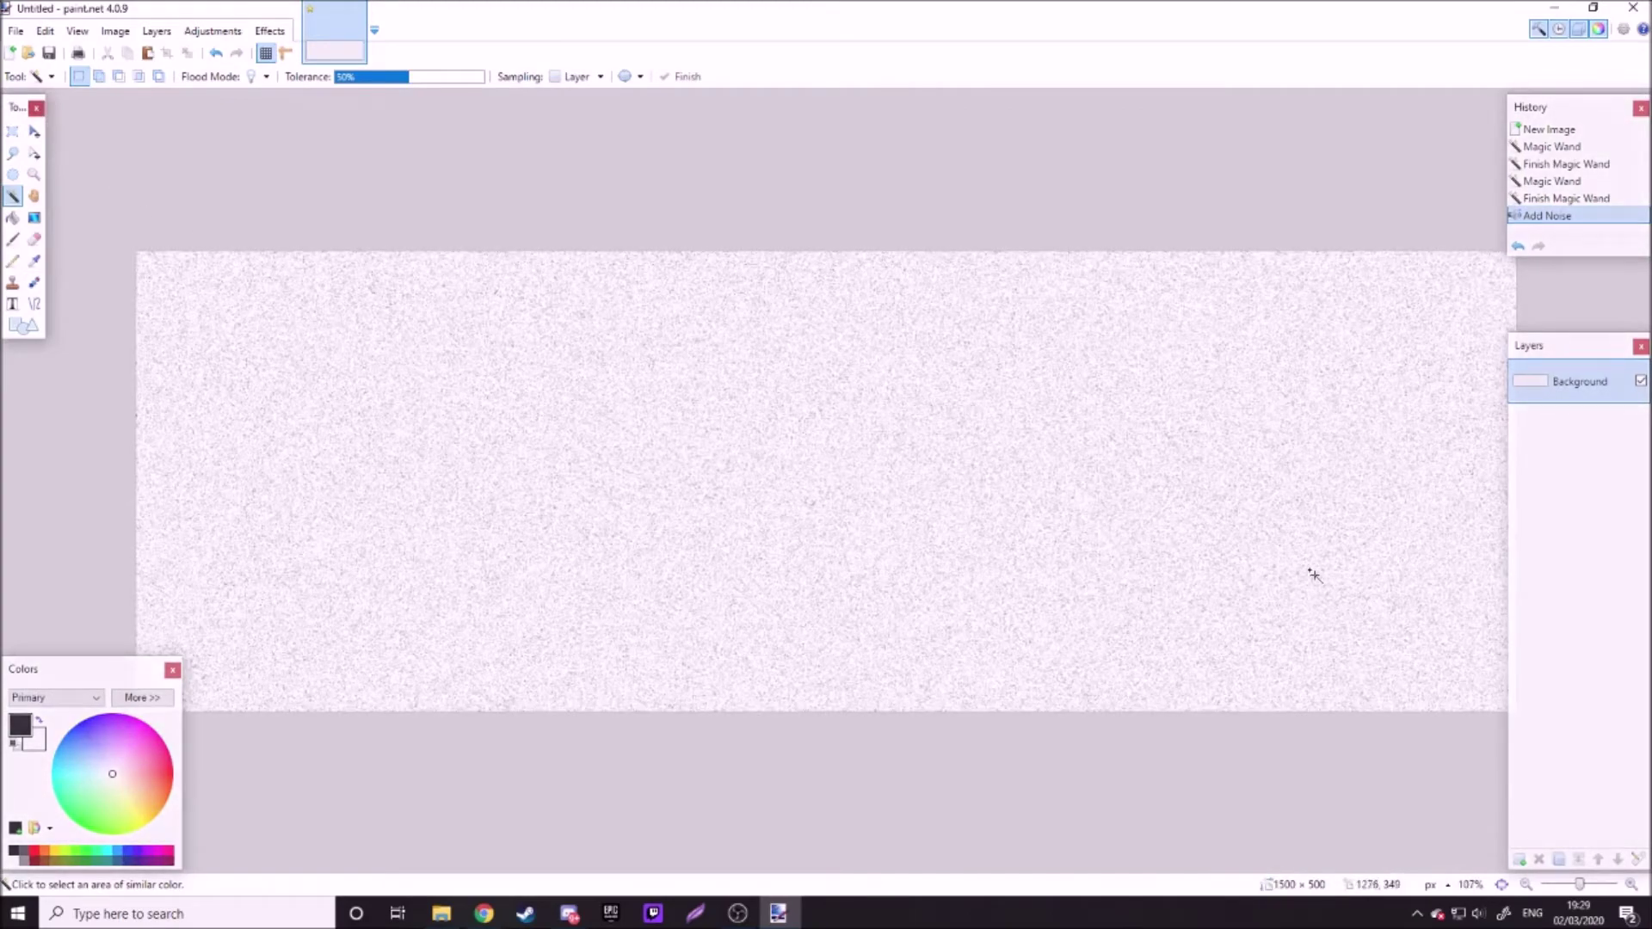
Step: Add a new layer and draw a large black lightning bolt shape on it with a brush width of 35
{"action": "left_click", "coordinate": [1520, 859]}
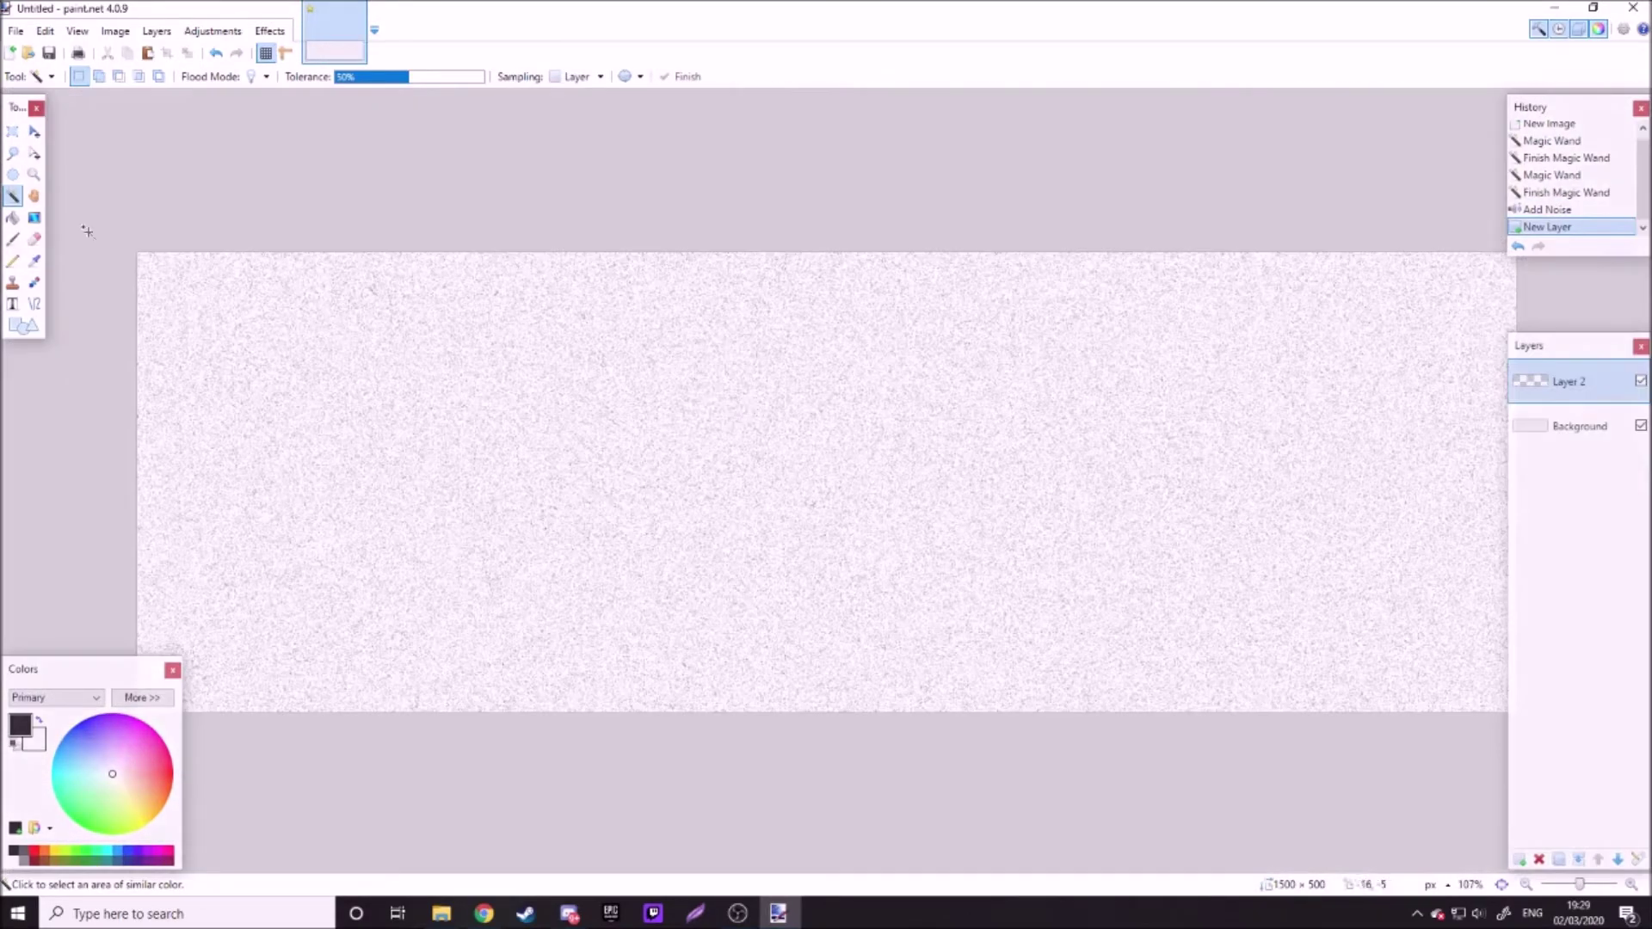
{"action": "left_click", "coordinate": [24, 325]}
{"action": "left_click", "coordinate": [111, 77]}
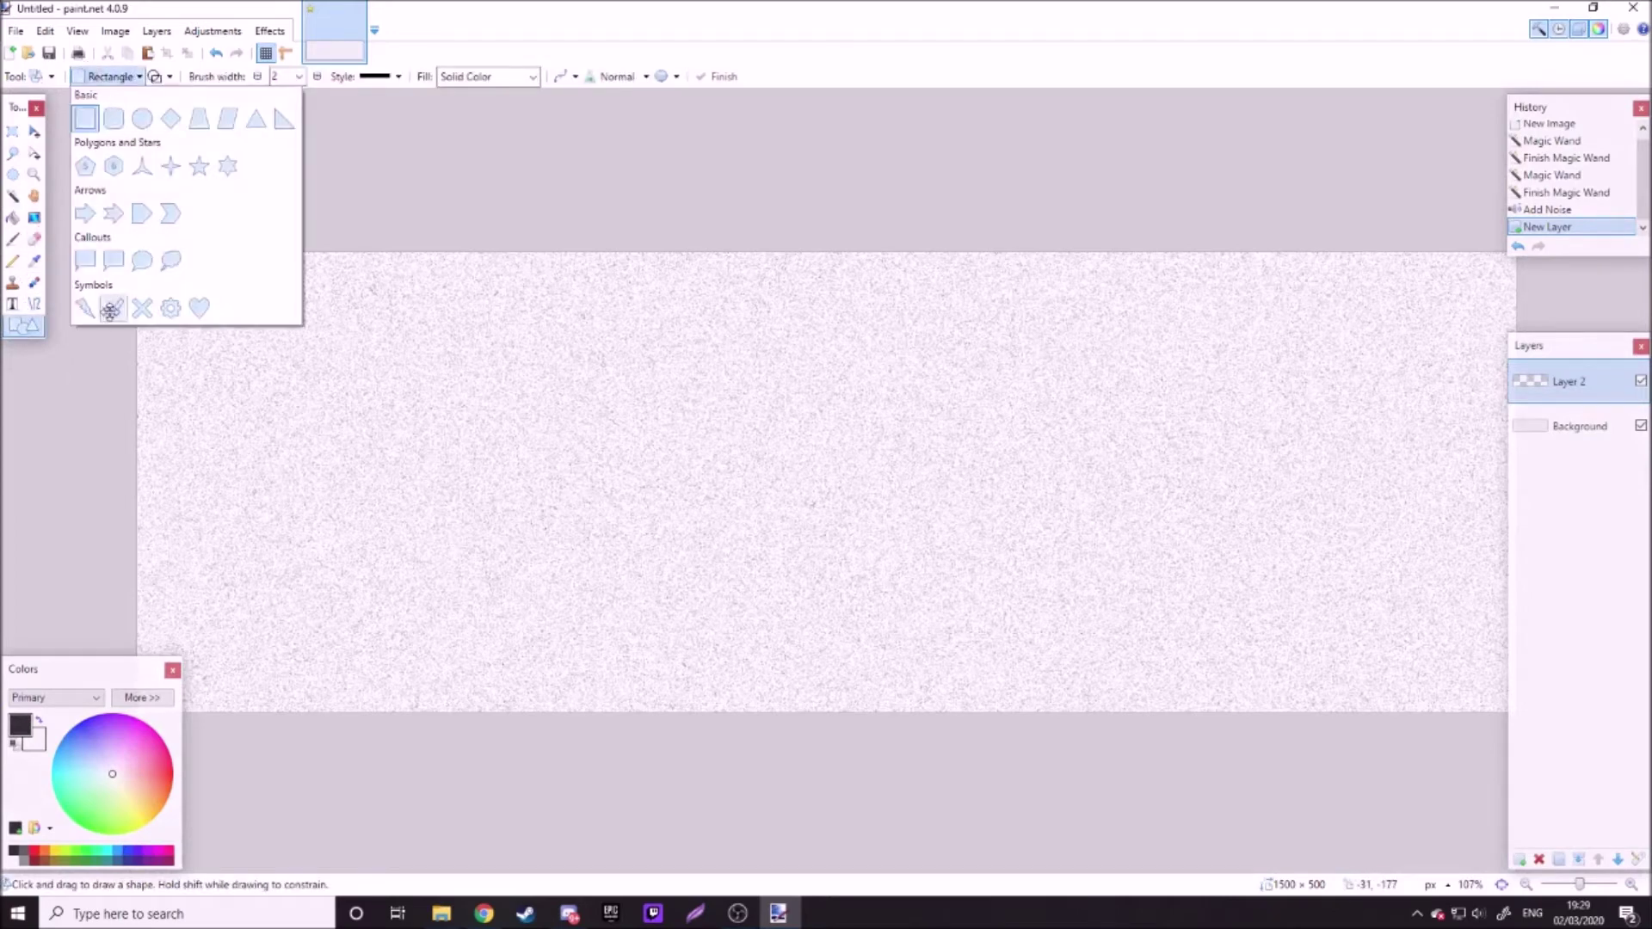
{"action": "left_click", "coordinate": [110, 307]}
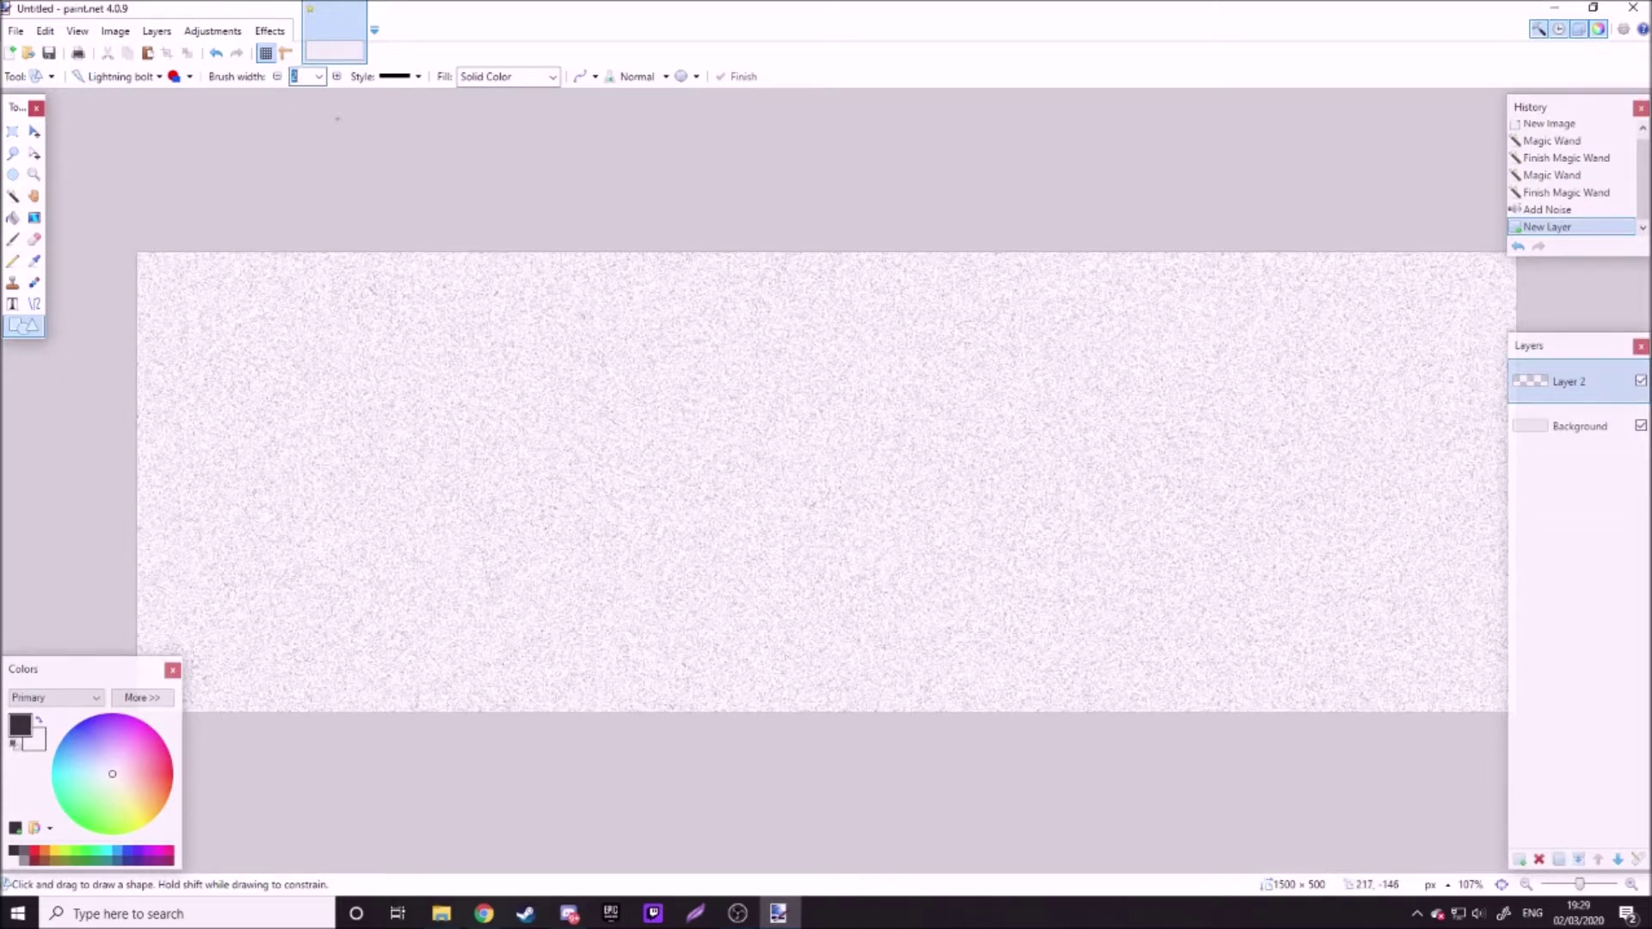
{"action": "left_click", "coordinate": [230, 258]}
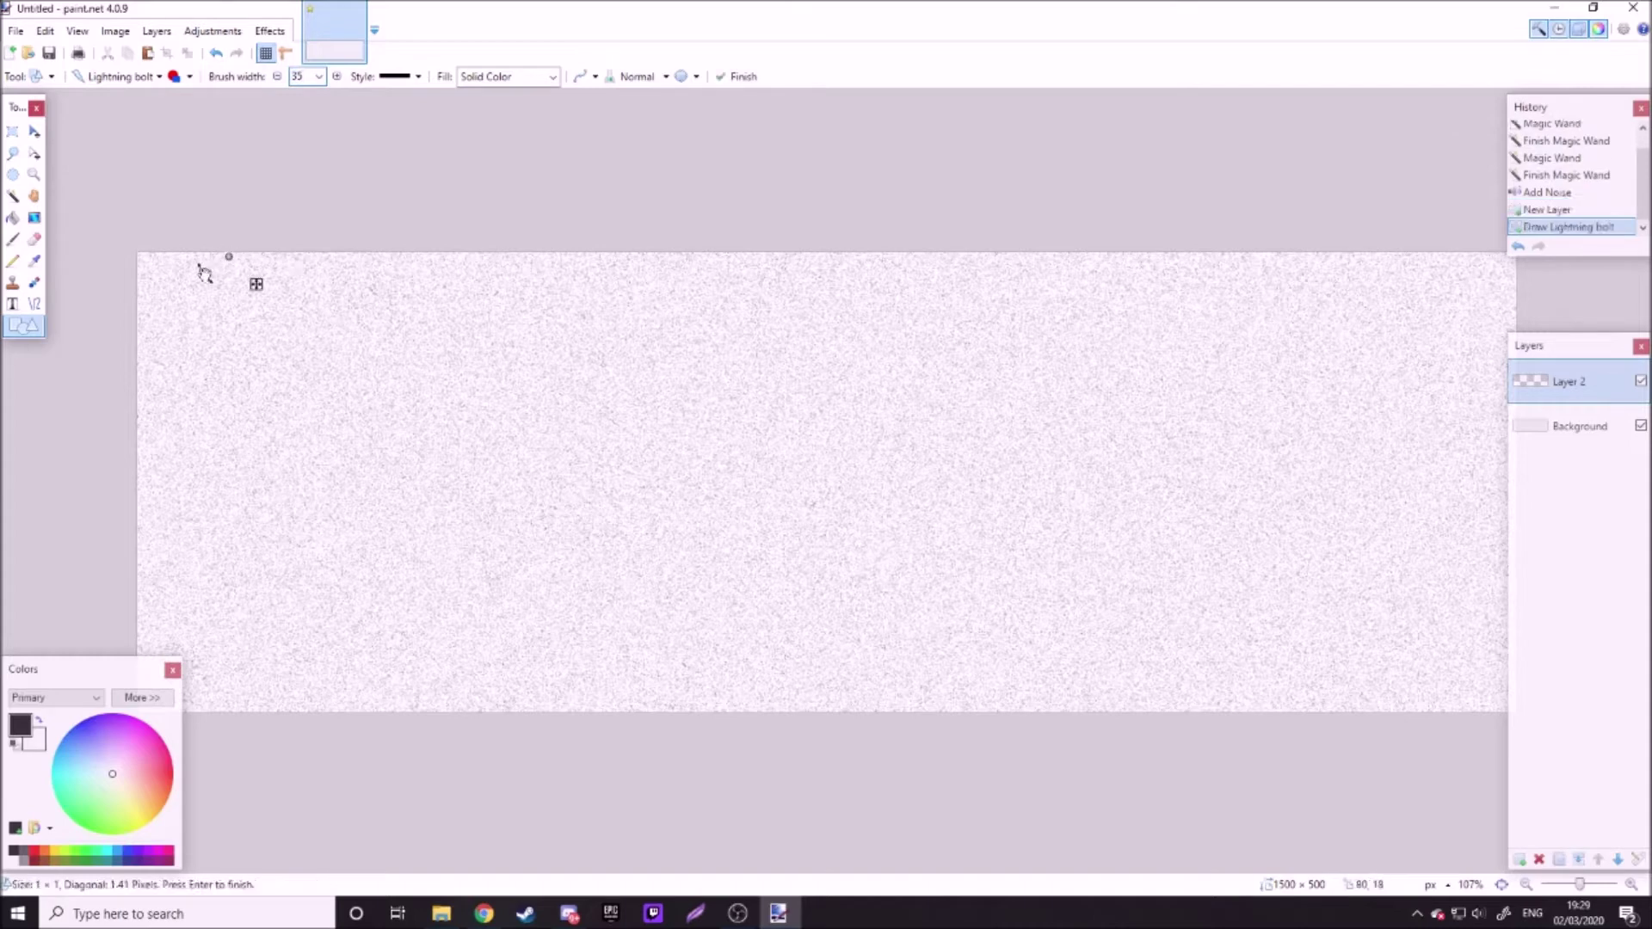
{"action": "left_click_drag", "start_coordinate": [206, 269], "coordinate": [941, 709]}
Step: Adjust the lightning bolt to about 893 × 599 pixels, rotated to about -37°, and place it along the canvas's upper-left edge
{"action": "left_click_drag", "start_coordinate": [968, 523], "coordinate": [754, 360]}
{"action": "left_click_drag", "start_coordinate": [701, 442], "coordinate": [510, 292]}
{"action": "left_click_drag", "start_coordinate": [779, 288], "coordinate": [926, 311]}
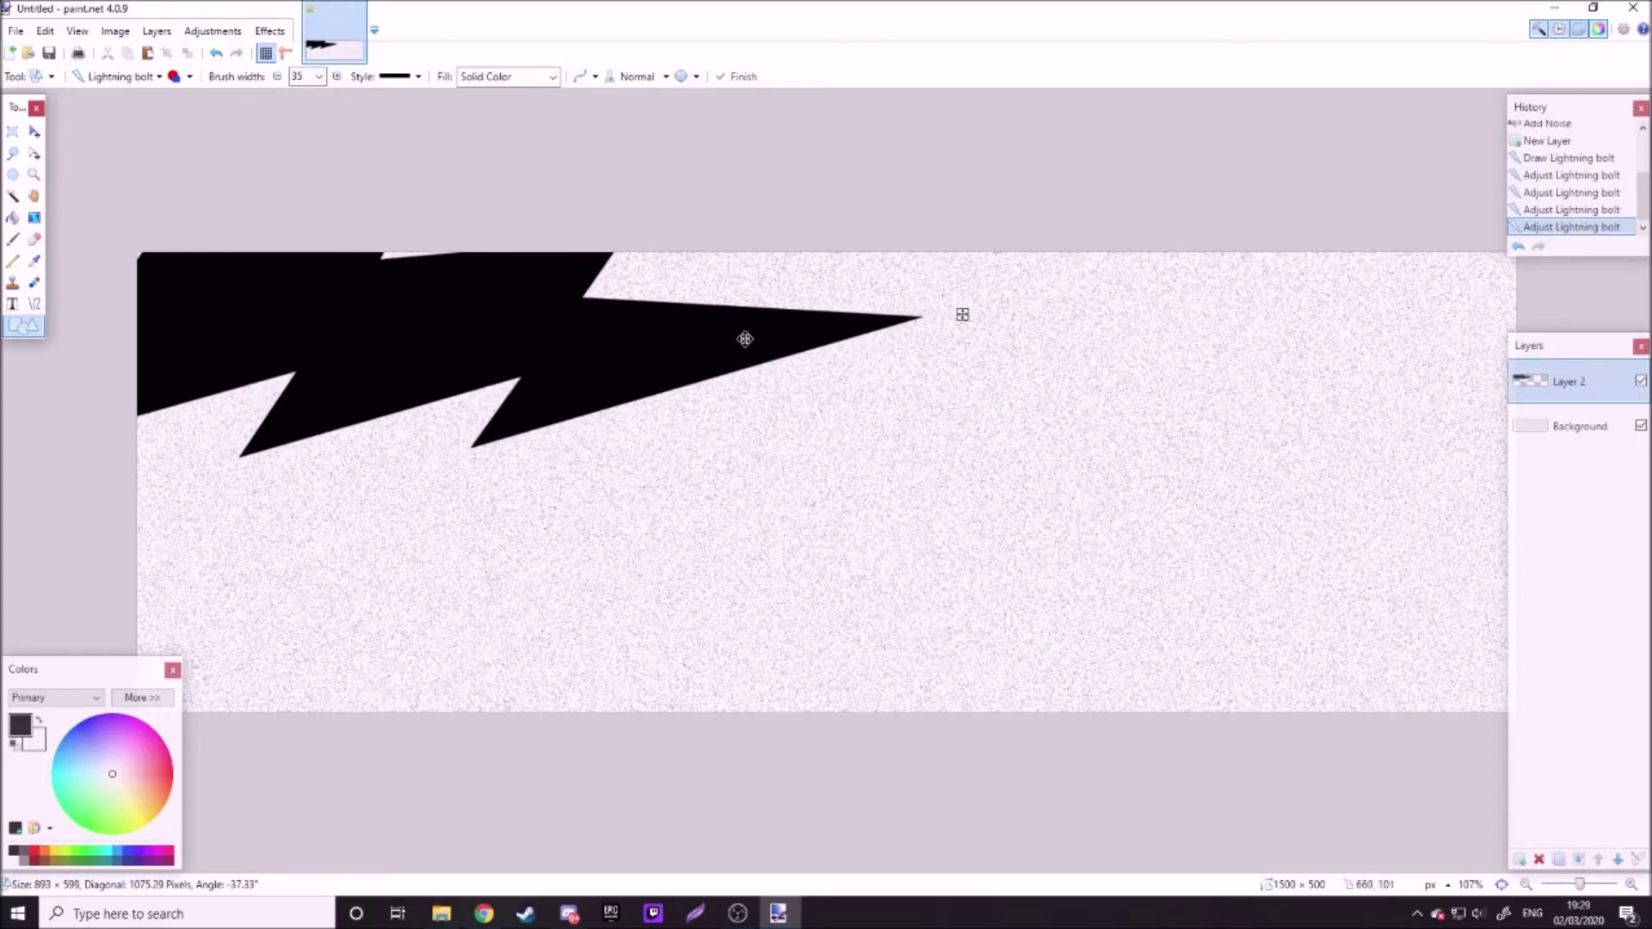
{"action": "left_click_drag", "start_coordinate": [745, 343], "coordinate": [745, 280]}
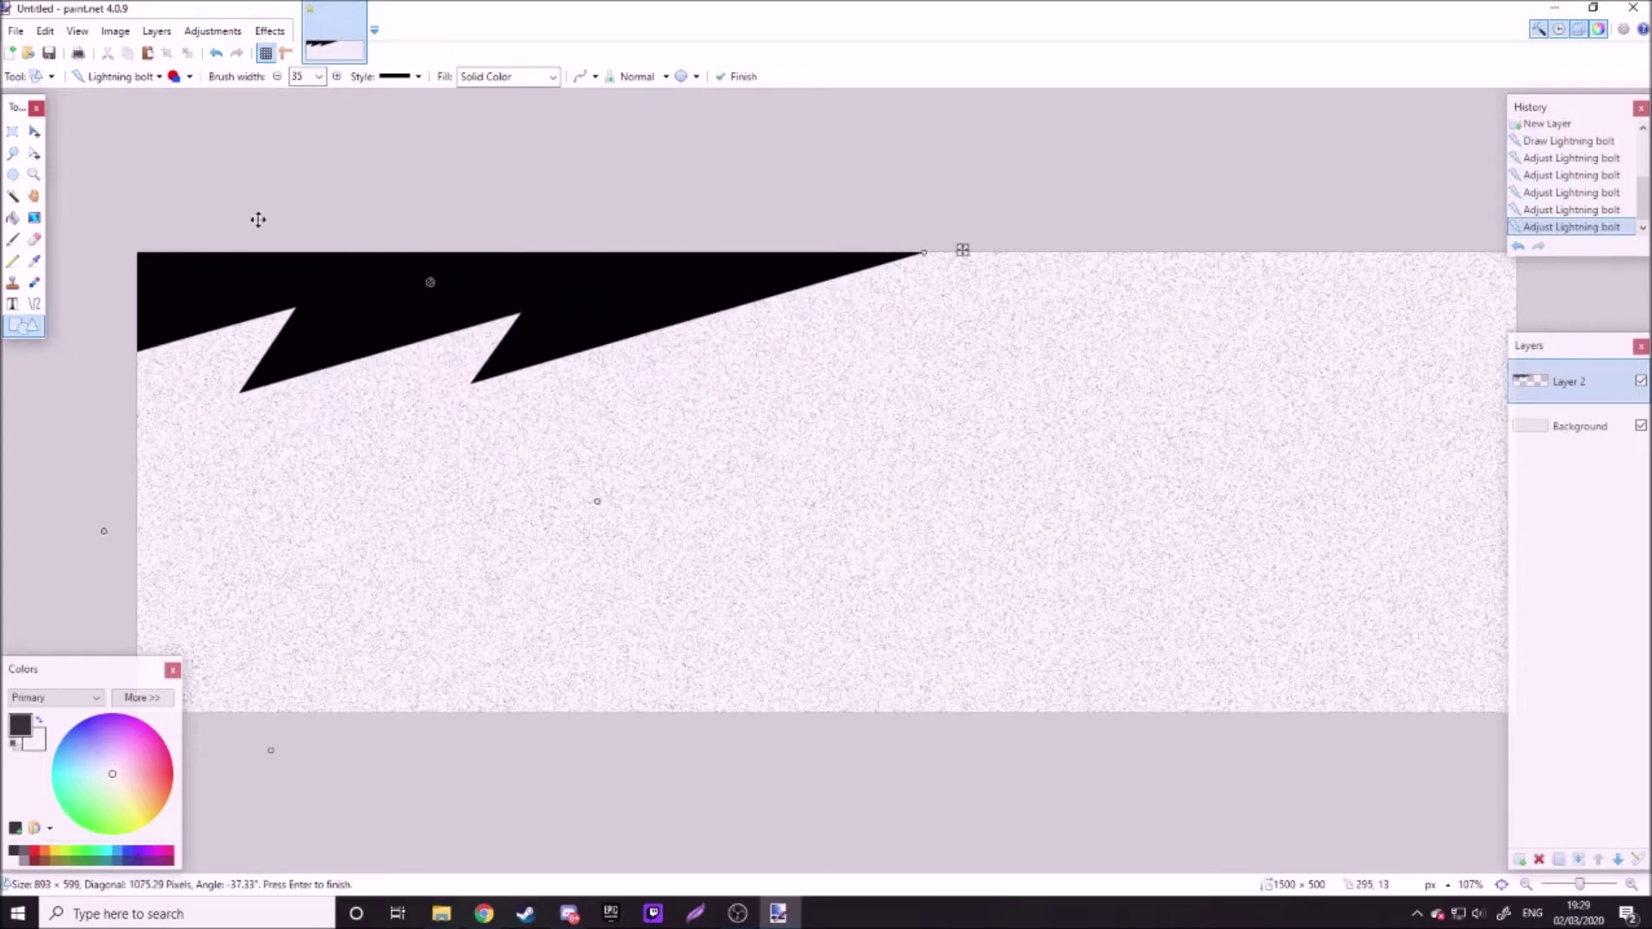
{"action": "scroll", "coordinate": [230, 208], "scroll_direction": "down", "scroll_amount": 2}
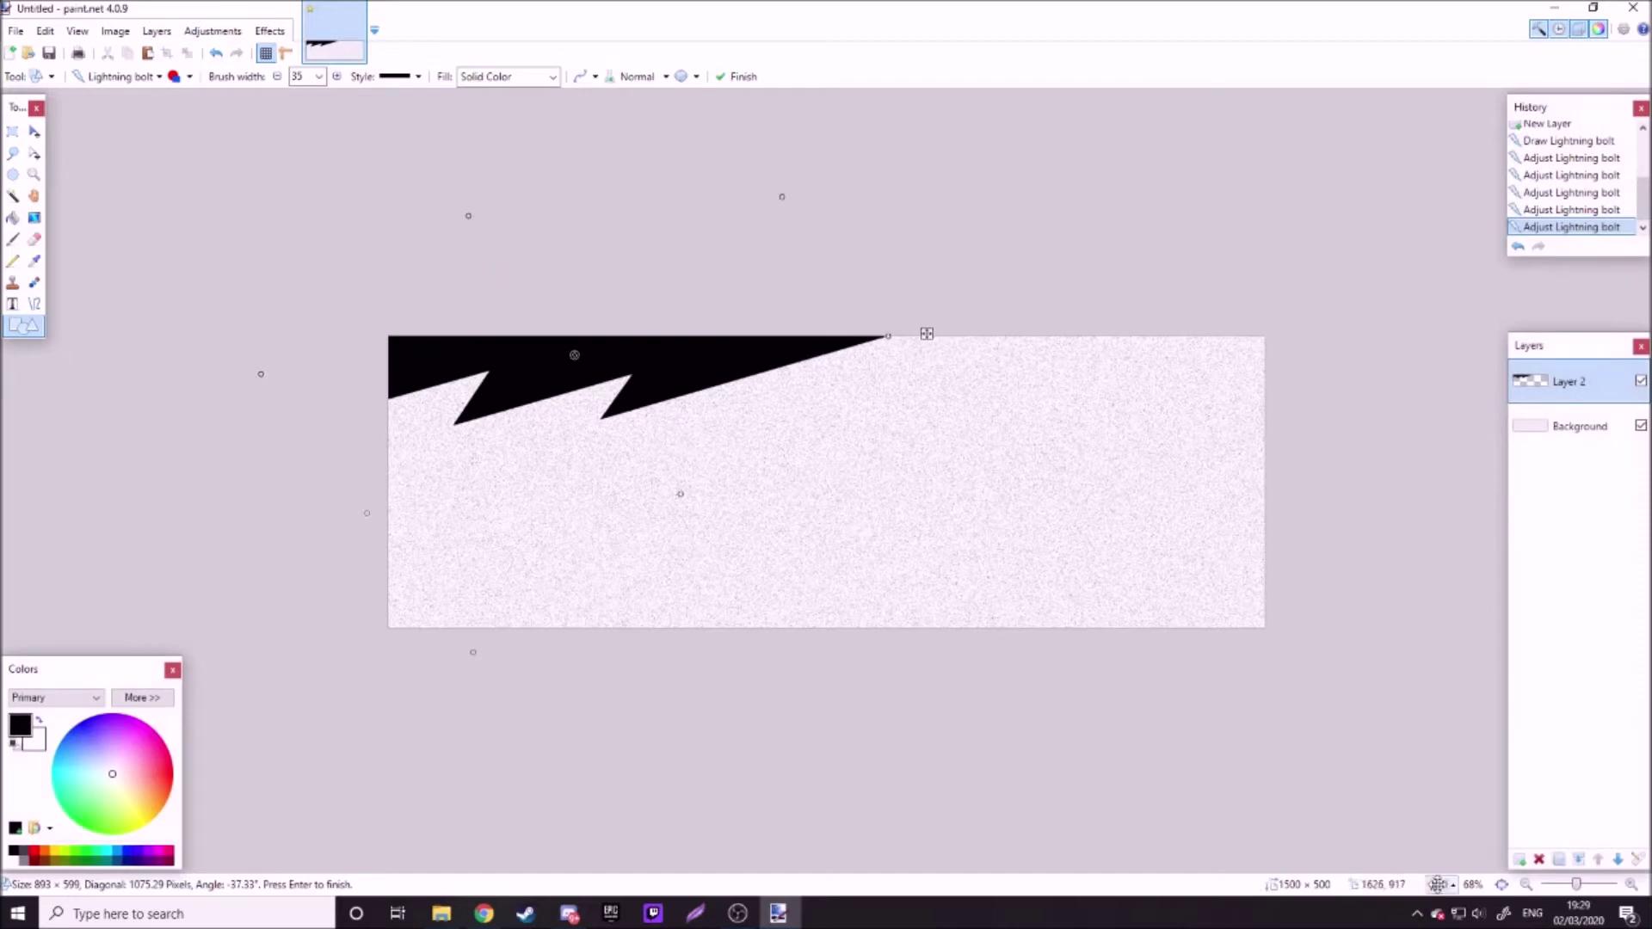
{"action": "key", "text": "Return"}
Step: Paste a copy of the bolt onto a new layer, rotate it about 180° and place it in the canvas's lower-right corner
{"action": "key", "text": "ctrl+shift+n"}
{"action": "key", "text": "ctrl+v"}
{"action": "left_click_drag", "start_coordinate": [1283, 424], "coordinate": [332, 589]}
{"action": "left_click_drag", "start_coordinate": [1089, 541], "coordinate": [1088, 582]}
{"action": "left_click_drag", "start_coordinate": [1298, 520], "coordinate": [1268, 599]}
{"action": "left_click_drag", "start_coordinate": [1288, 543], "coordinate": [1288, 557]}
{"action": "left_click_drag", "start_coordinate": [1106, 547], "coordinate": [1105, 557]}
Step: Nudge the copied bolt flush with the canvas's lower and right edges, stretching its selection to about 1507 pixels wide
{"action": "scroll", "coordinate": [568, 363], "scroll_direction": "down", "scroll_amount": 2}
{"action": "scroll", "coordinate": [855, 479], "scroll_direction": "up", "scroll_amount": 4}
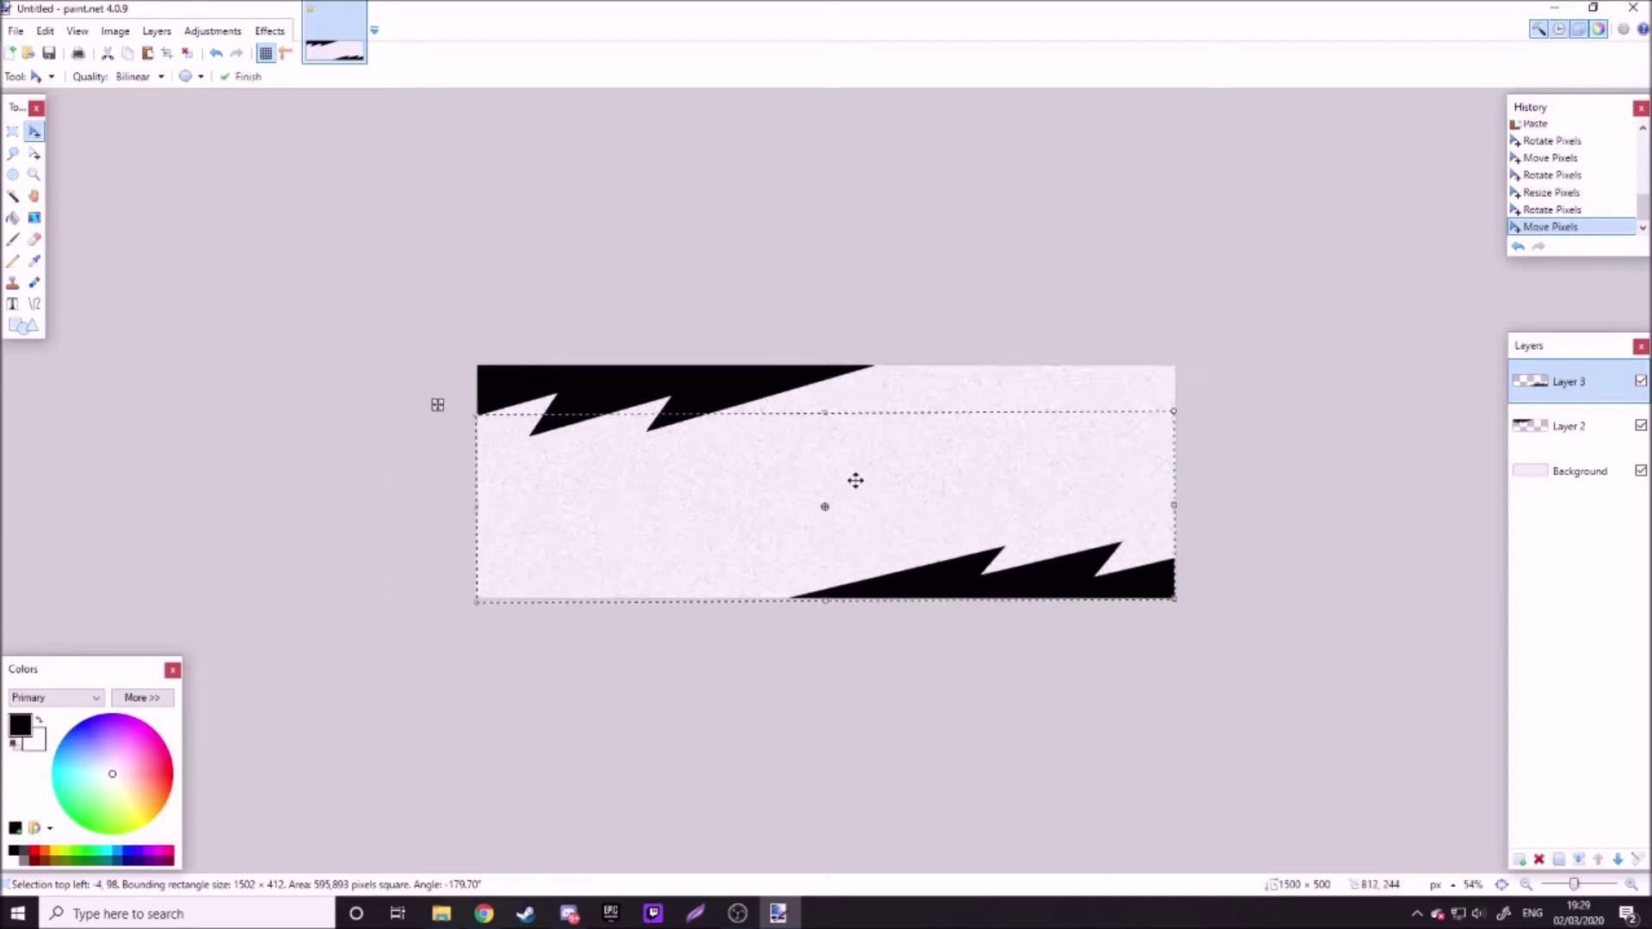
{"action": "left_click_drag", "start_coordinate": [1010, 514], "coordinate": [1007, 505]}
{"action": "scroll", "coordinate": [985, 493], "scroll_direction": "down", "scroll_amount": 3}
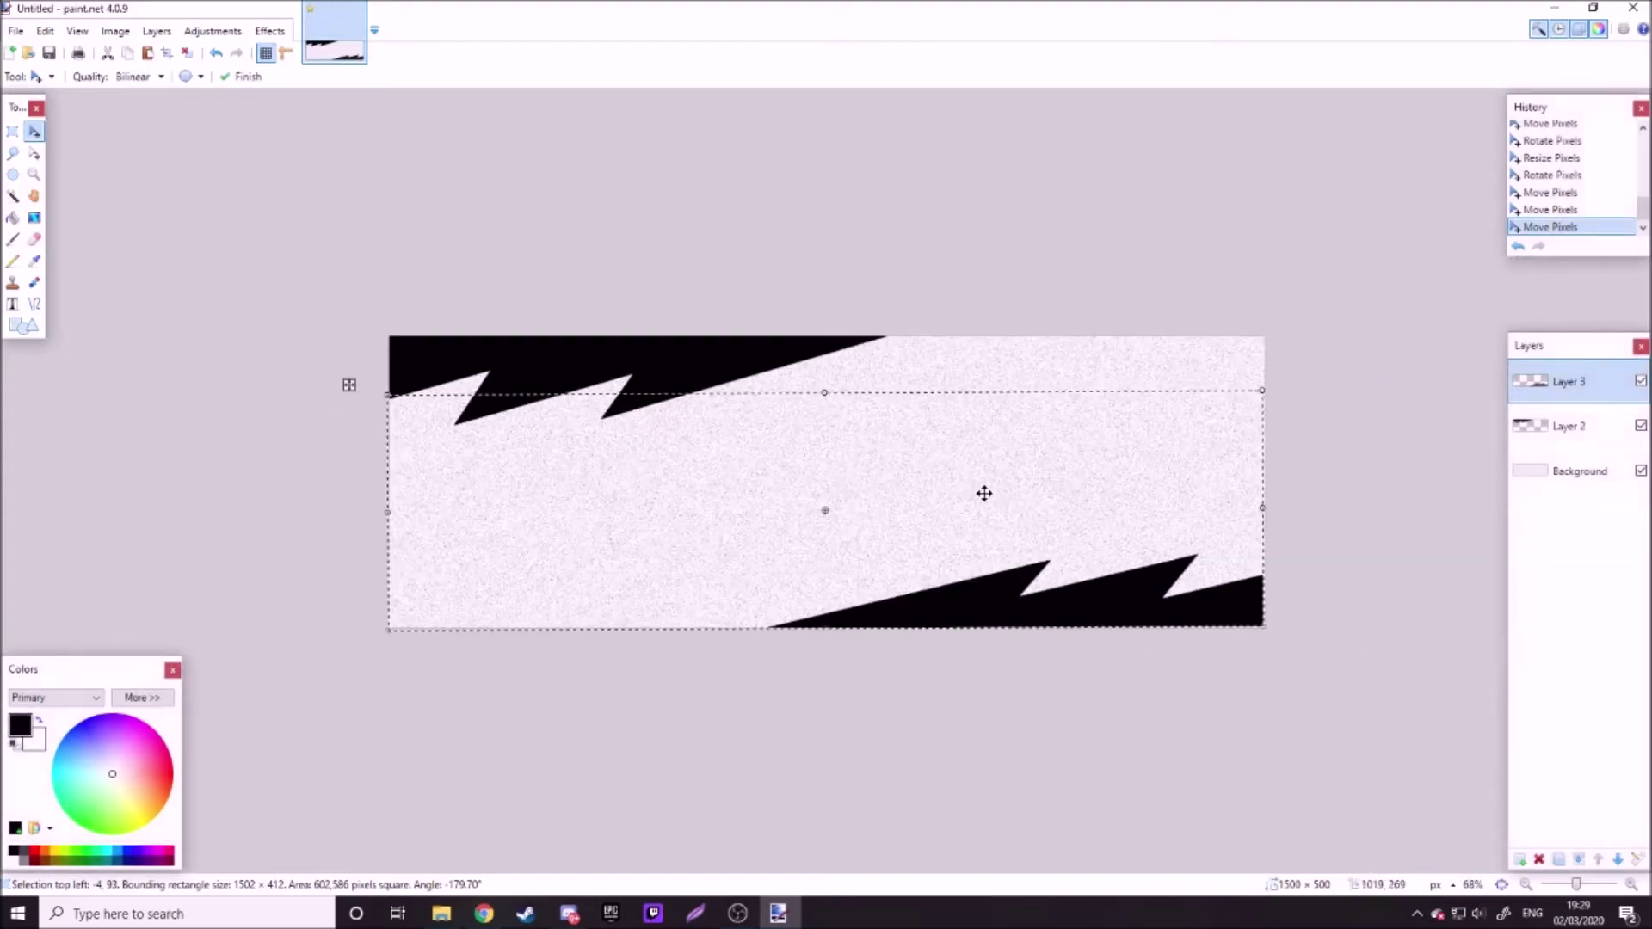
{"action": "scroll", "coordinate": [1118, 551], "scroll_direction": "up", "scroll_amount": 3}
{"action": "scroll", "coordinate": [970, 789], "scroll_direction": "down", "scroll_amount": 3}
{"action": "scroll", "coordinate": [829, 786], "scroll_direction": "up", "scroll_amount": 3}
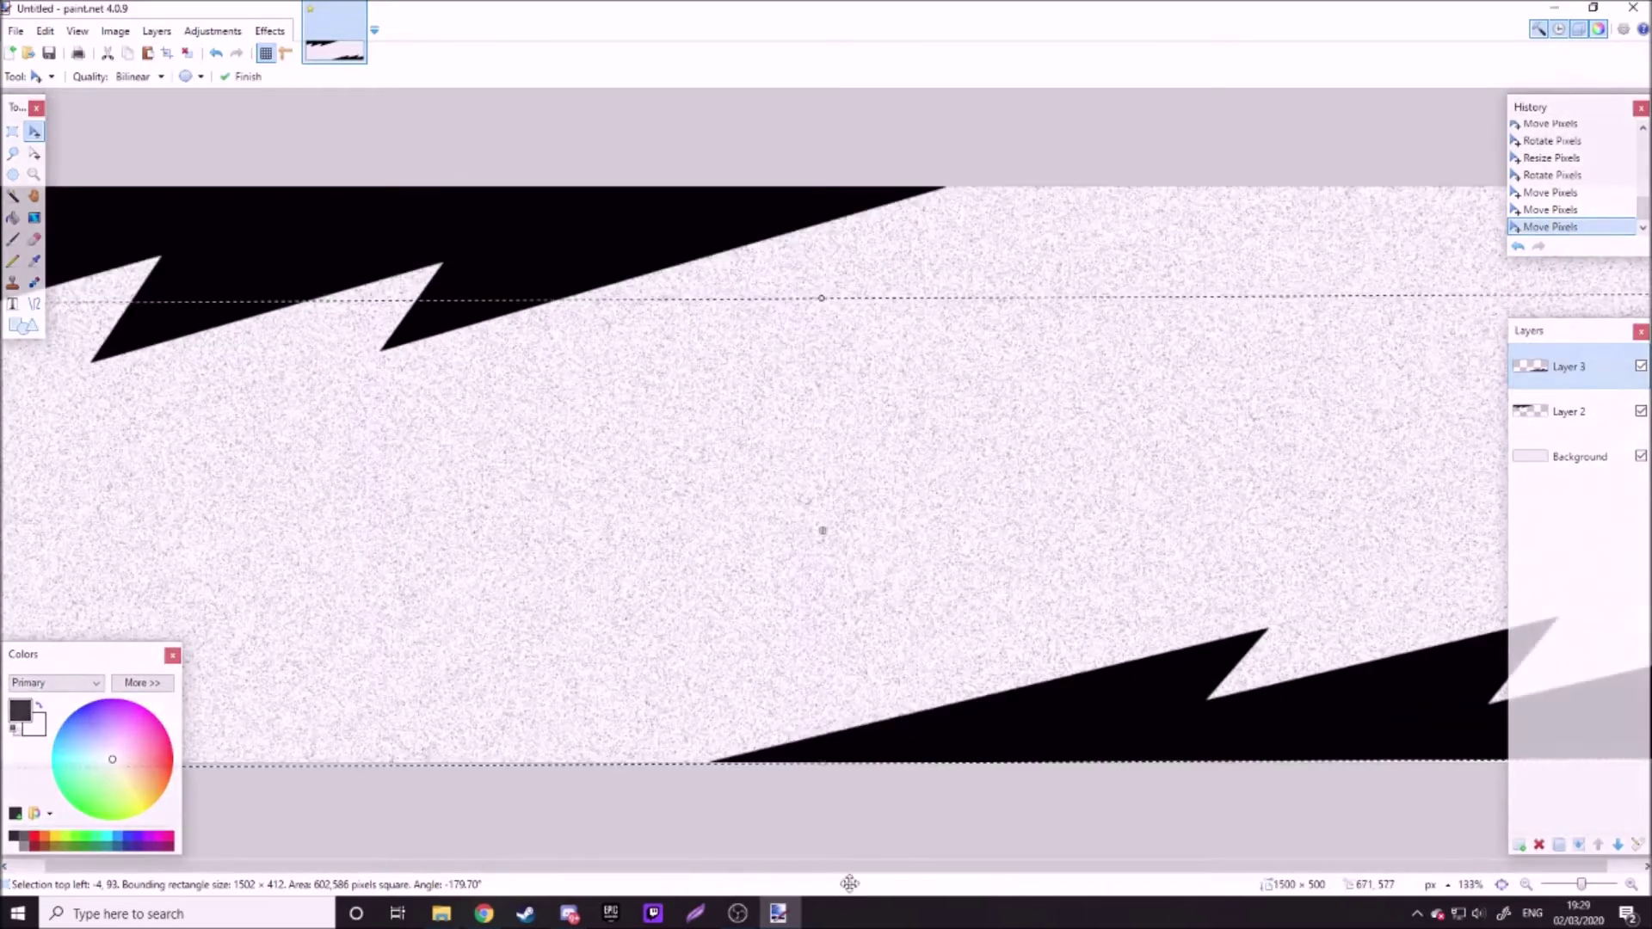
{"action": "scroll", "coordinate": [1191, 726], "scroll_direction": "down", "scroll_amount": 3}
{"action": "left_click_drag", "start_coordinate": [1265, 509], "coordinate": [1268, 509]}
{"action": "left_click_drag", "start_coordinate": [1236, 546], "coordinate": [1236, 548]}
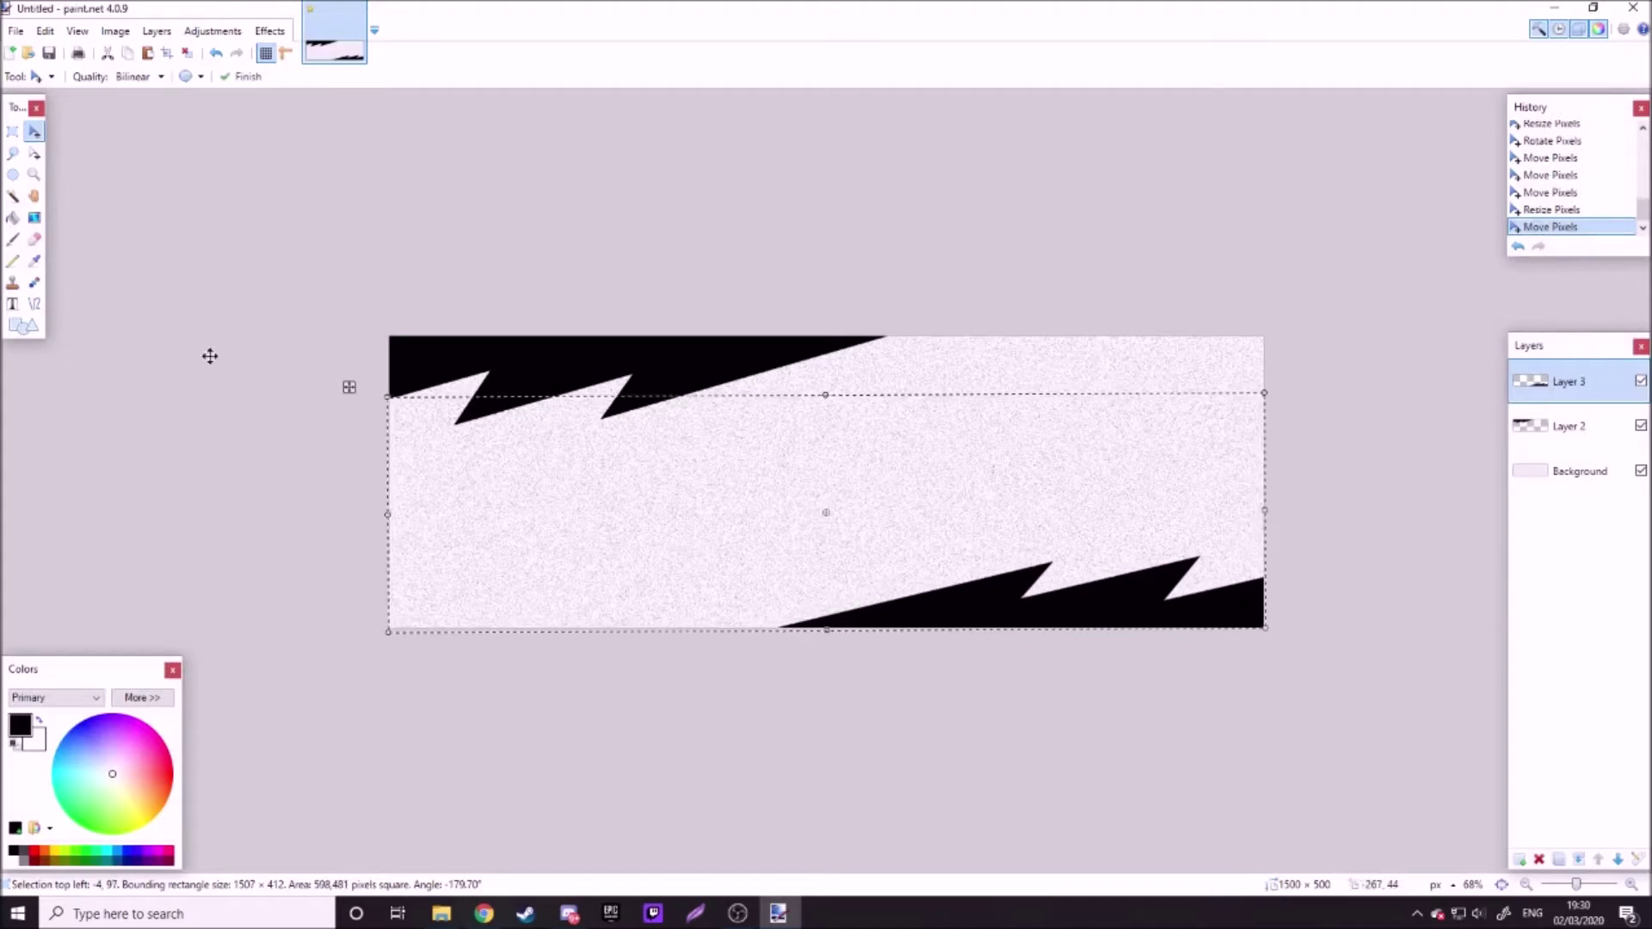
Step: Deselect the copied bolt and merge its layer down into the first bolt's layer
{"action": "left_click", "coordinate": [13, 197]}
{"action": "left_click", "coordinate": [199, 311]}
{"action": "scroll", "coordinate": [199, 311], "scroll_direction": "down", "scroll_amount": 9}
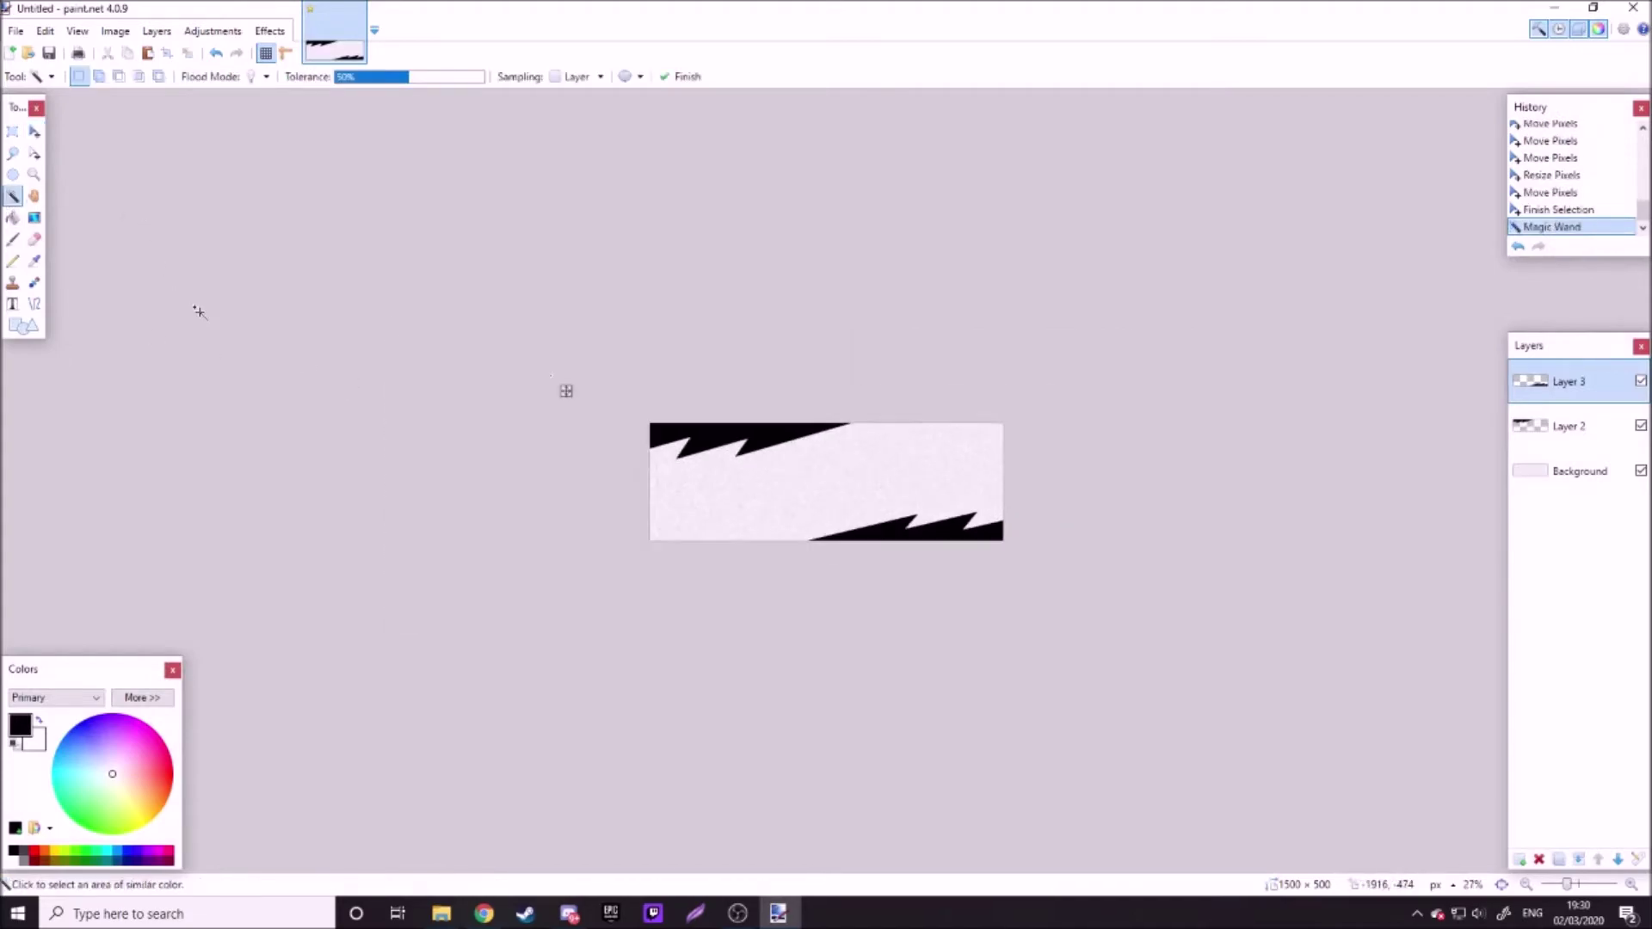
{"action": "scroll", "coordinate": [198, 311], "scroll_direction": "up", "scroll_amount": 7}
{"action": "scroll", "coordinate": [199, 311], "scroll_direction": "down", "scroll_amount": 3}
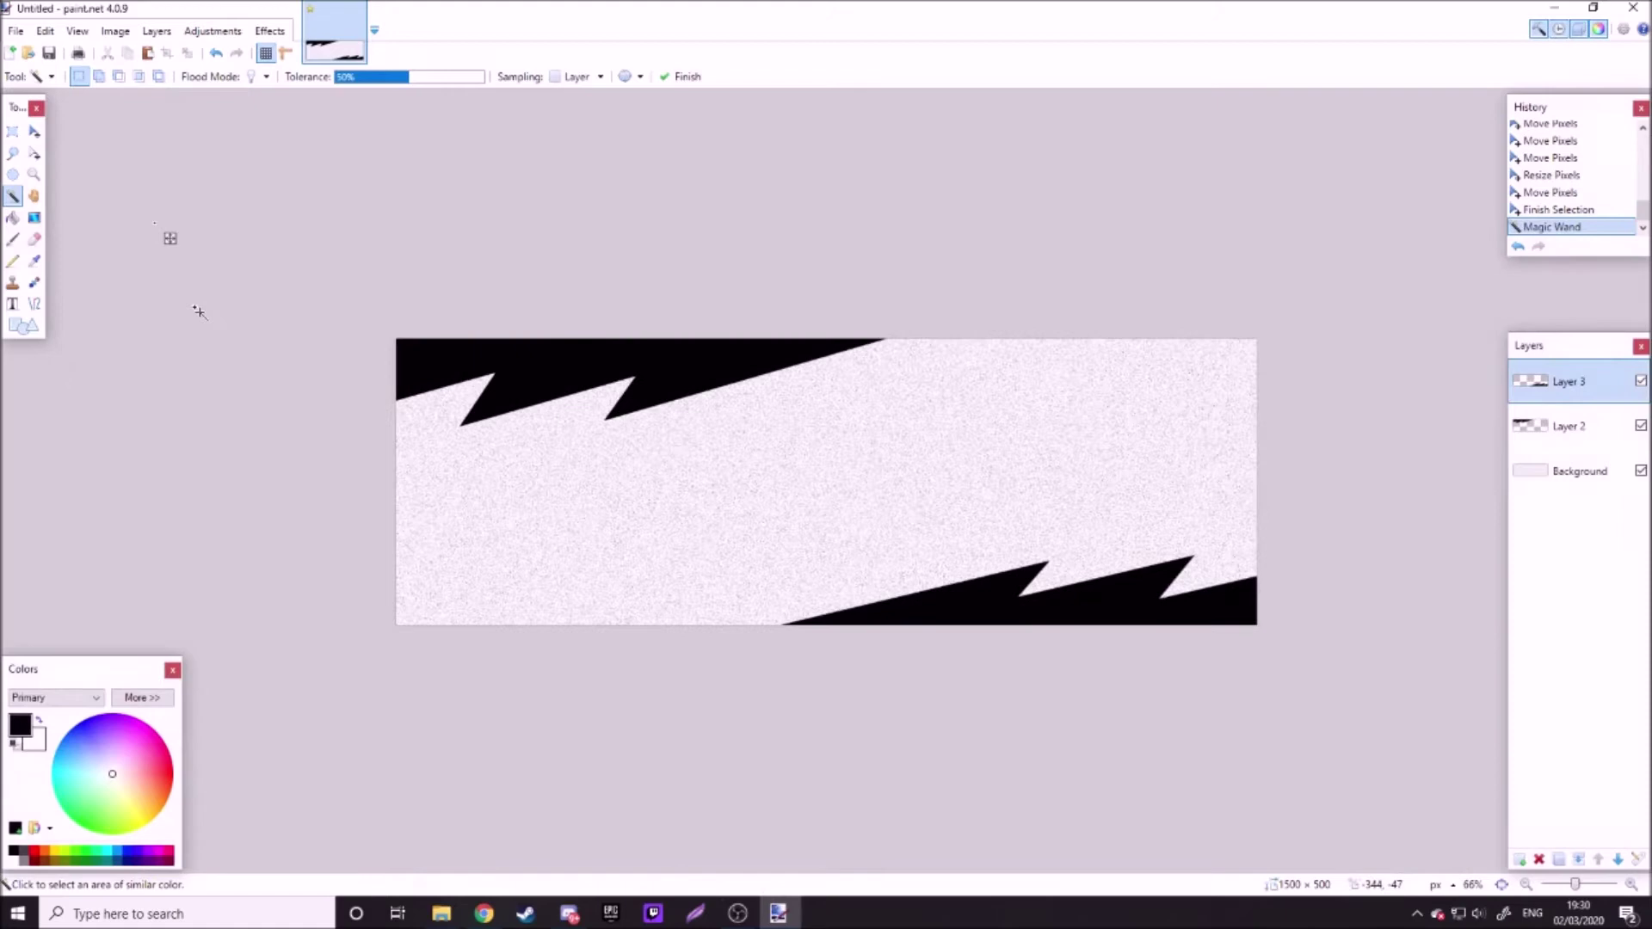
{"action": "left_click", "coordinate": [1578, 860]}
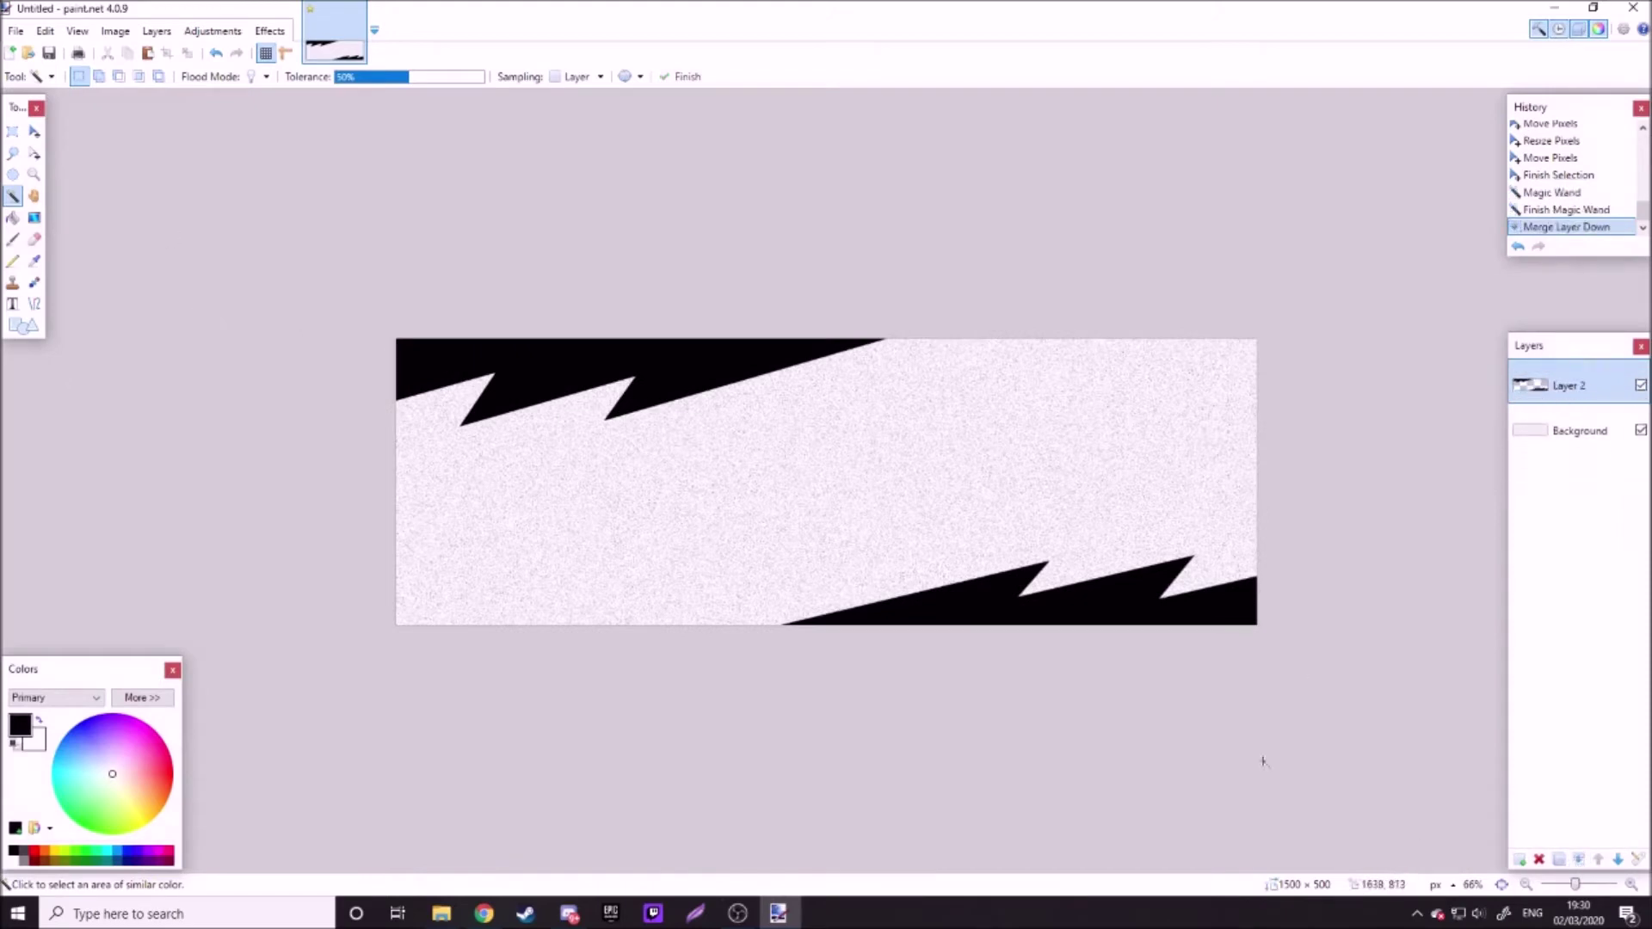
Step: Add a black drop shadow to the bolts layer with widening radius 0, blur radius 21 and shadow opacity 255
{"action": "scroll", "coordinate": [574, 362], "scroll_direction": "up", "scroll_amount": 1}
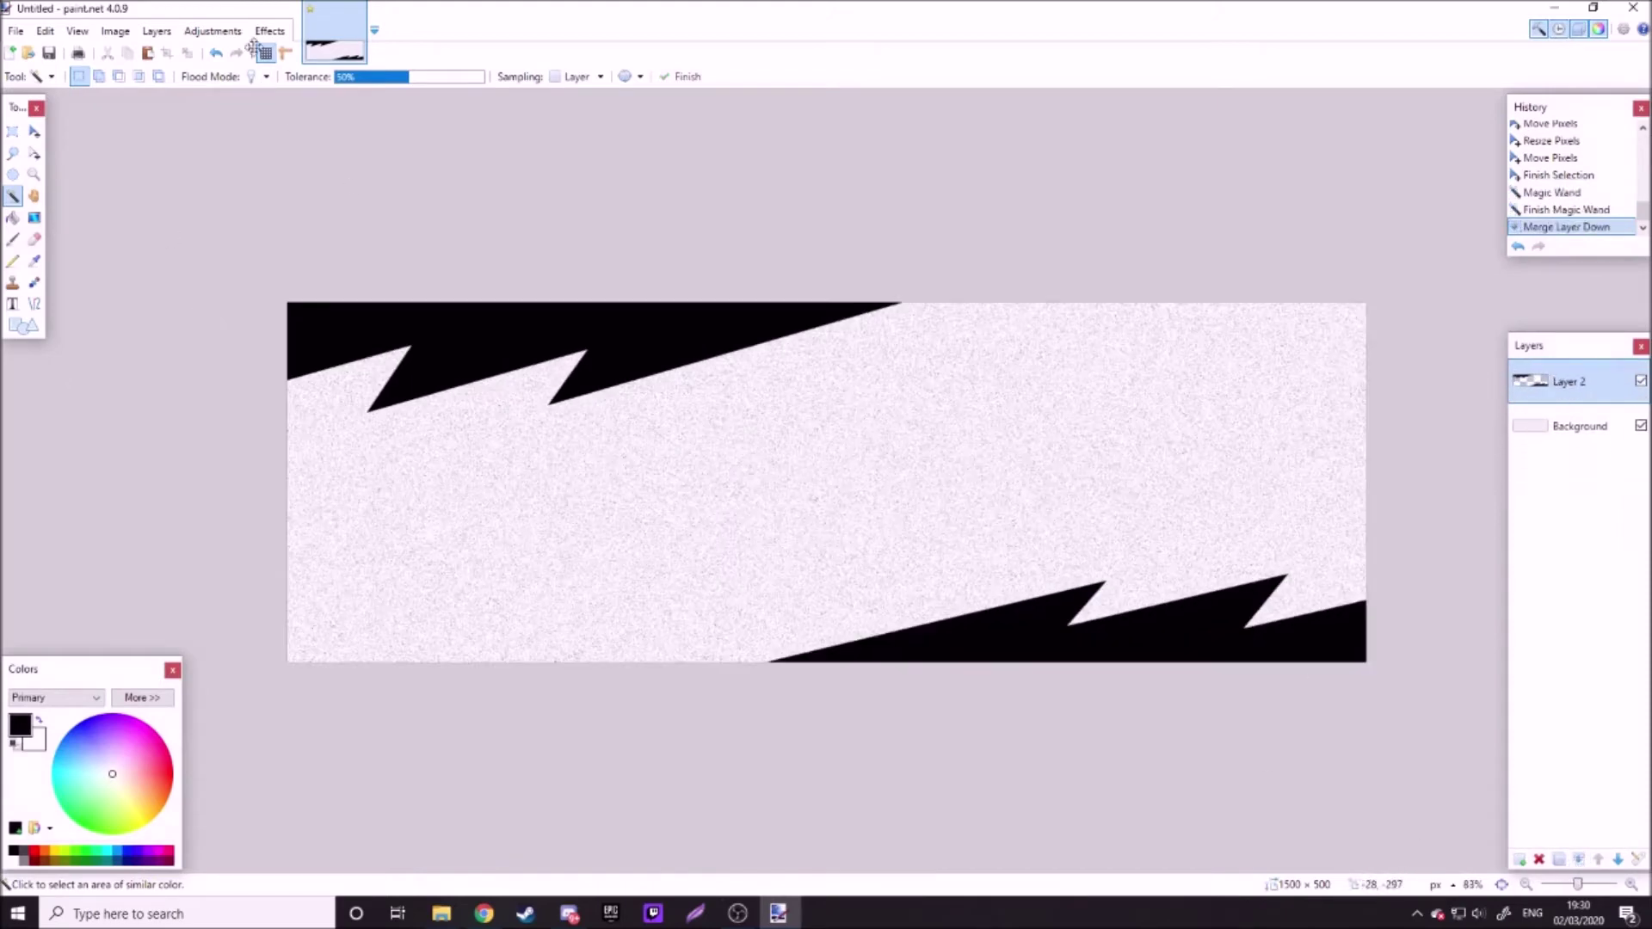
{"action": "left_click", "coordinate": [270, 31]}
{"action": "mouse_move", "coordinate": [317, 169]}
{"action": "left_click", "coordinate": [488, 173]}
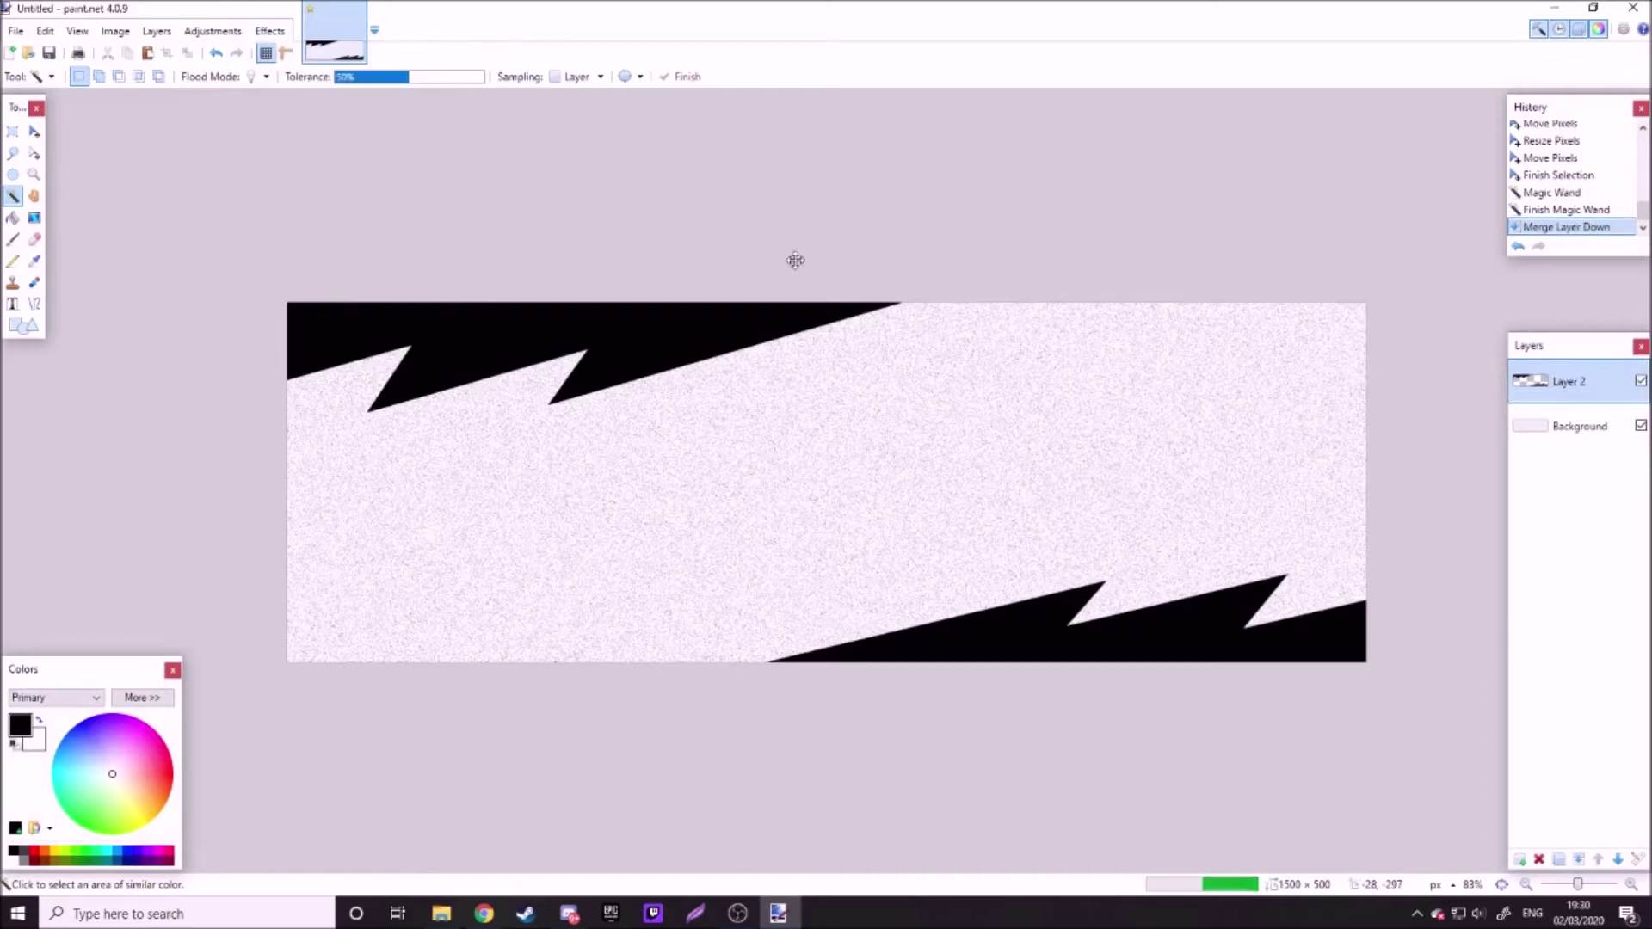
{"action": "left_click_drag", "start_coordinate": [784, 243], "coordinate": [1024, 244]}
{"action": "left_click_drag", "start_coordinate": [972, 416], "coordinate": [1094, 417]}
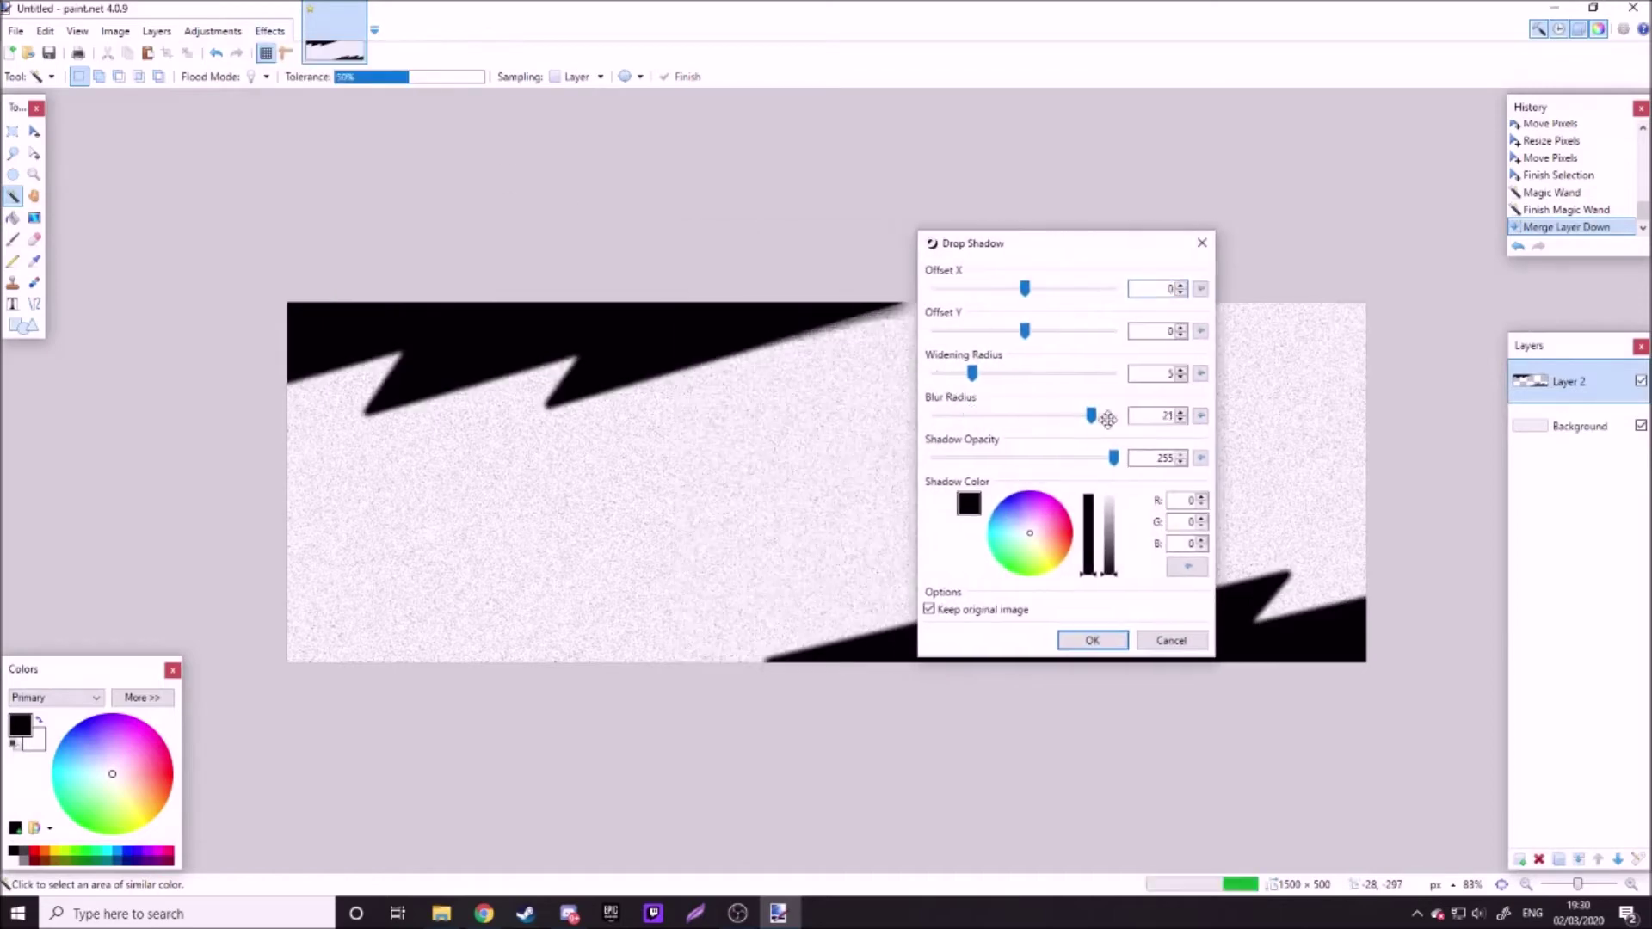
{"action": "left_click_drag", "start_coordinate": [1274, 246], "coordinate": [1340, 148]}
{"action": "left_click_drag", "start_coordinate": [1222, 276], "coordinate": [1185, 278]}
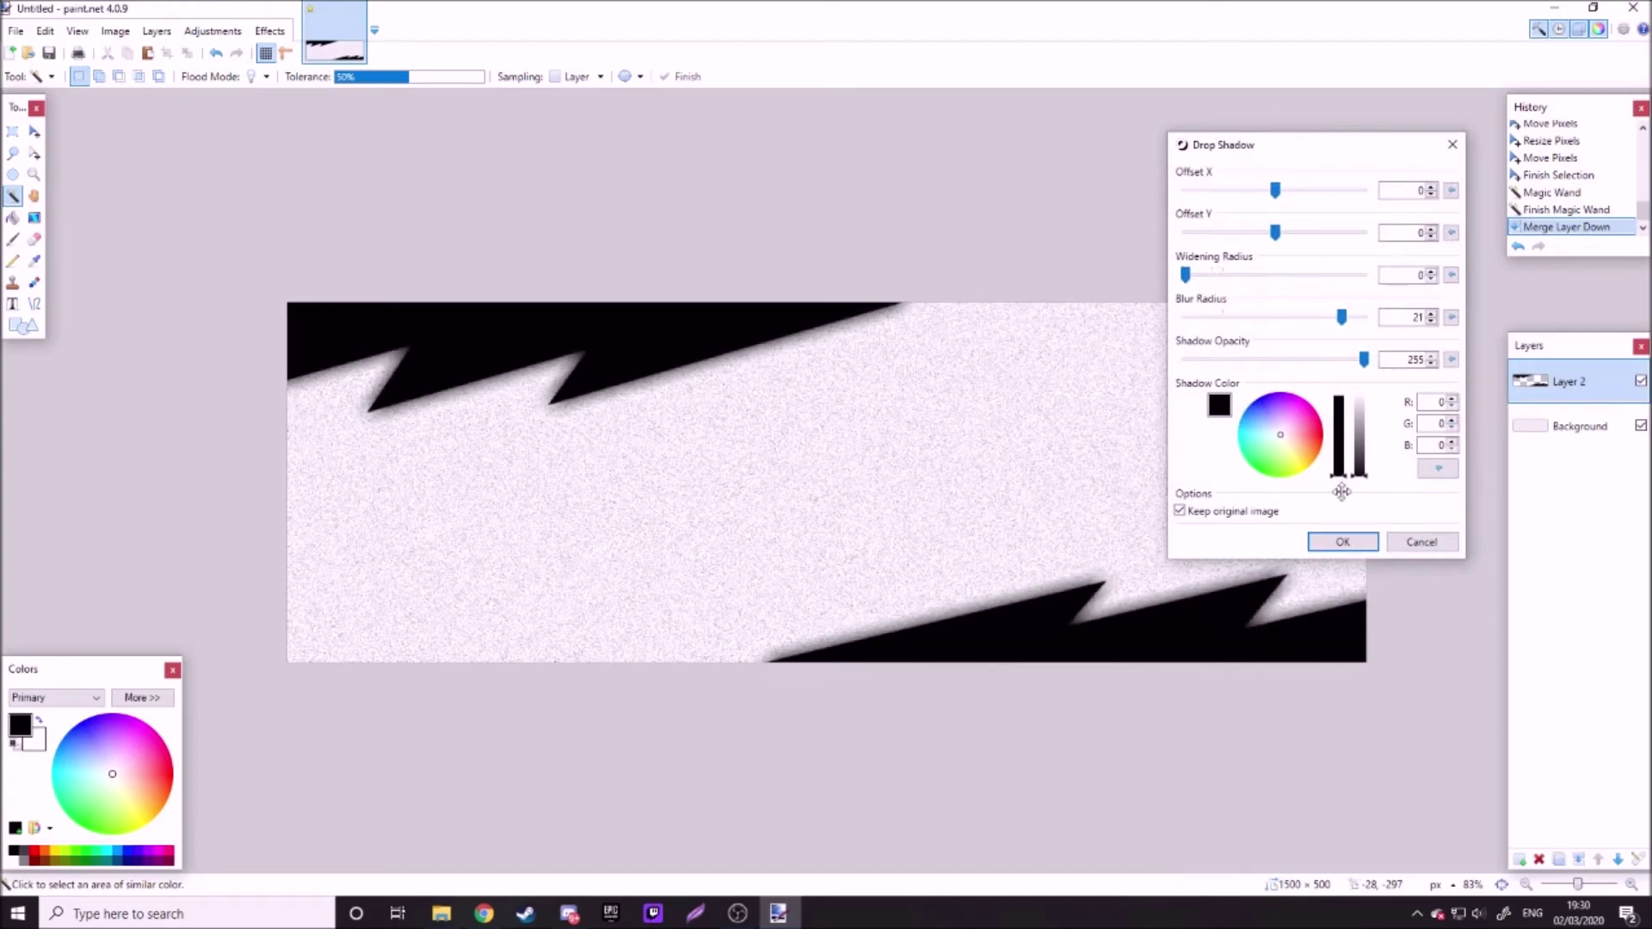
{"action": "left_click", "coordinate": [1343, 541]}
{"action": "scroll", "coordinate": [572, 296], "scroll_direction": "down", "scroll_amount": 4}
{"action": "scroll", "coordinate": [611, 321], "scroll_direction": "up", "scroll_amount": 3}
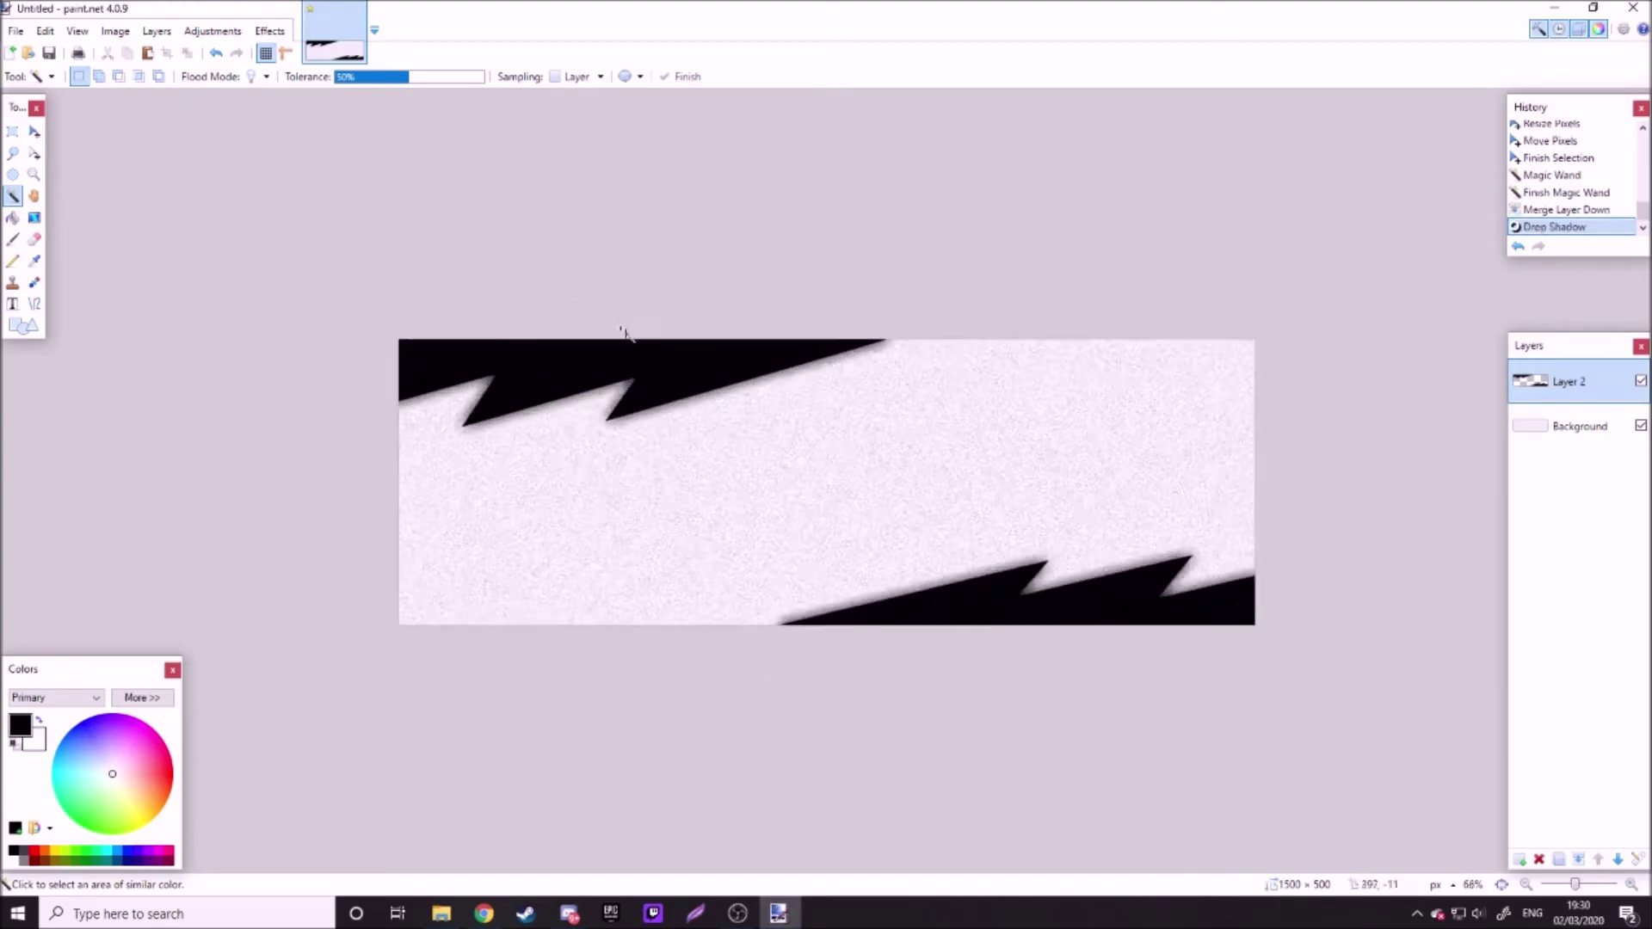
{"action": "scroll", "coordinate": [622, 327], "scroll_direction": "up", "scroll_amount": 2}
{"action": "scroll", "coordinate": [616, 334], "scroll_direction": "down", "scroll_amount": 1}
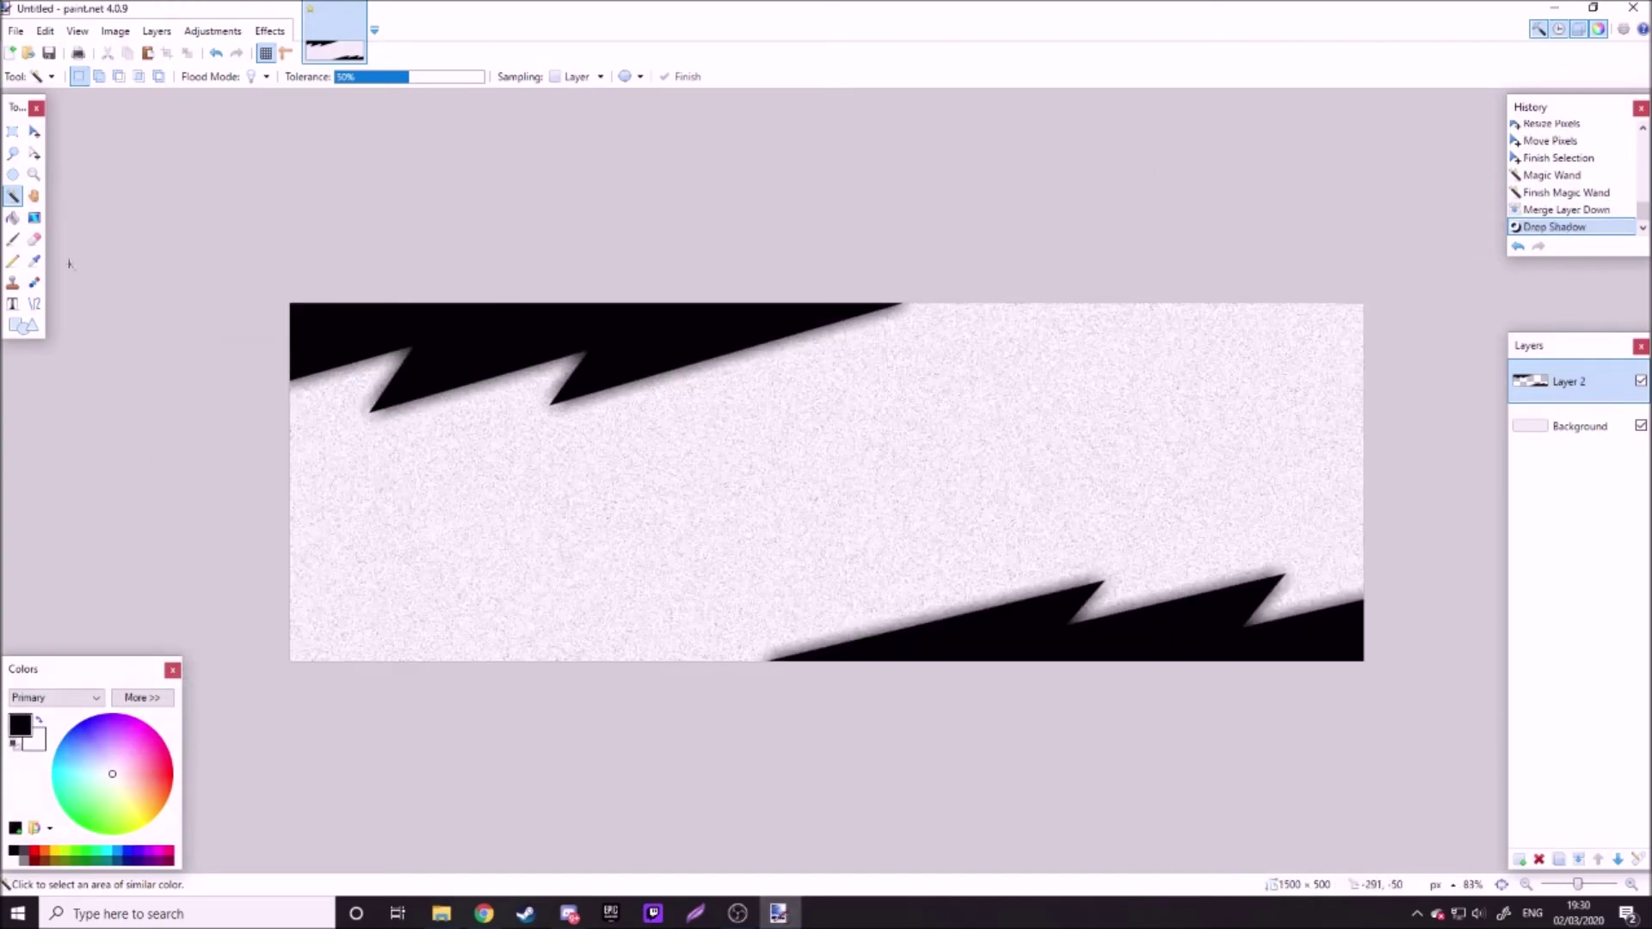
Step: Add a new layer and start a text entry on it in the Surfing Capital font
{"action": "left_click", "coordinate": [12, 304]}
{"action": "left_click", "coordinate": [1520, 860]}
{"action": "left_click", "coordinate": [208, 76]}
{"action": "key", "text": "s"}
{"action": "scroll", "coordinate": [250, 417], "scroll_direction": "down", "scroll_amount": 5}
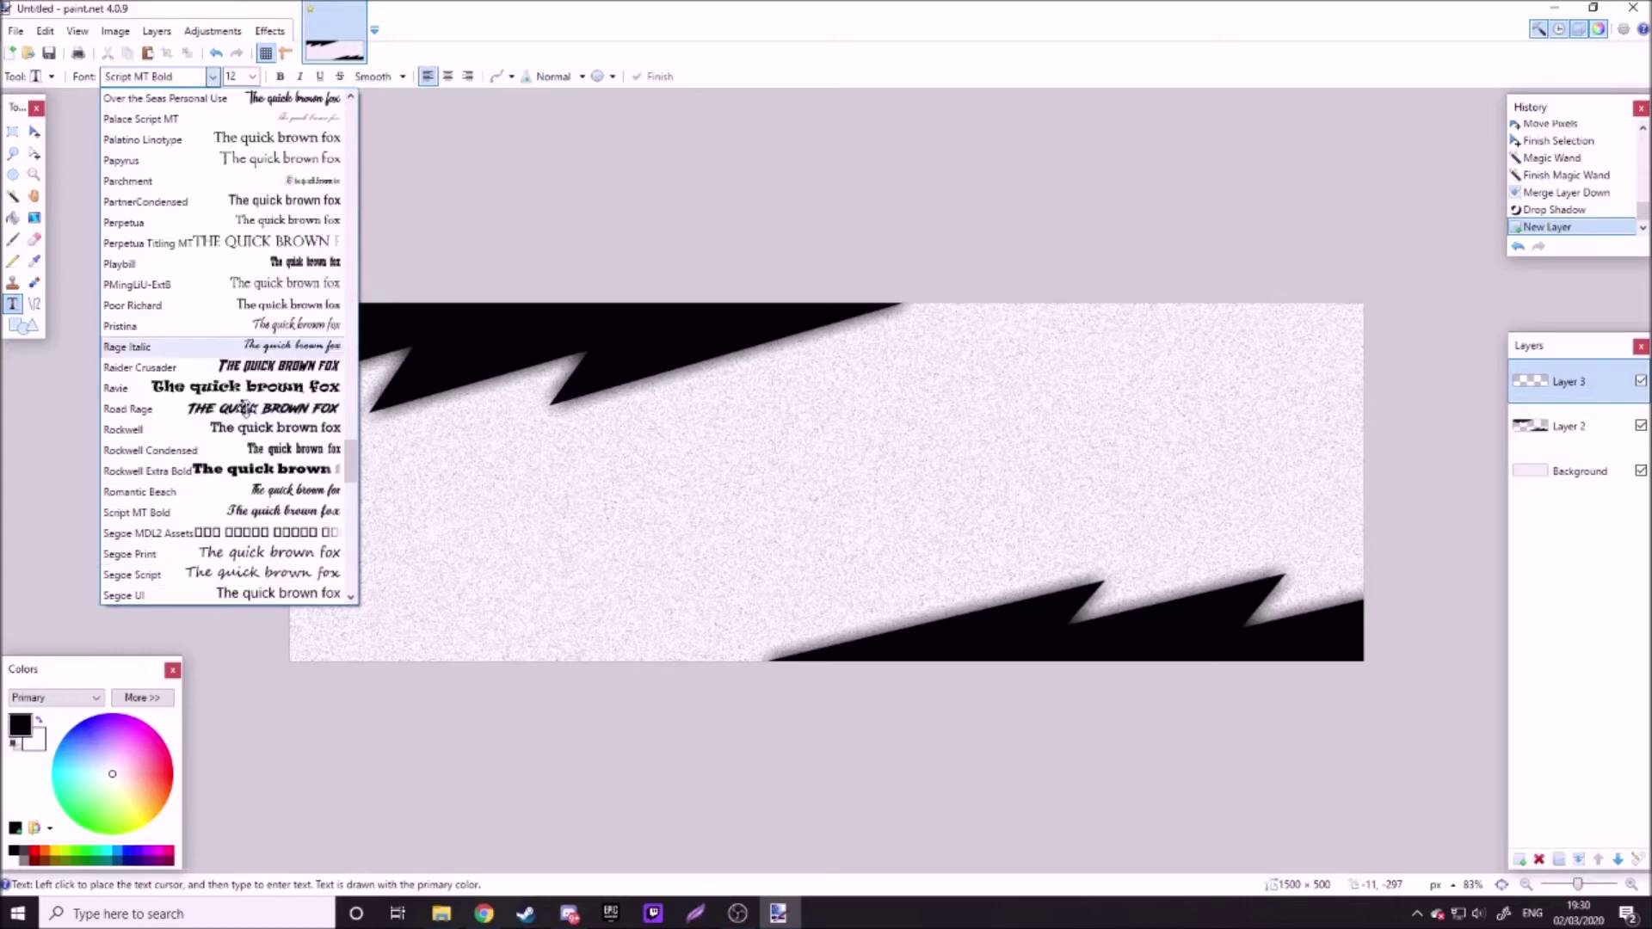
{"action": "scroll", "coordinate": [254, 417], "scroll_direction": "down", "scroll_amount": 5}
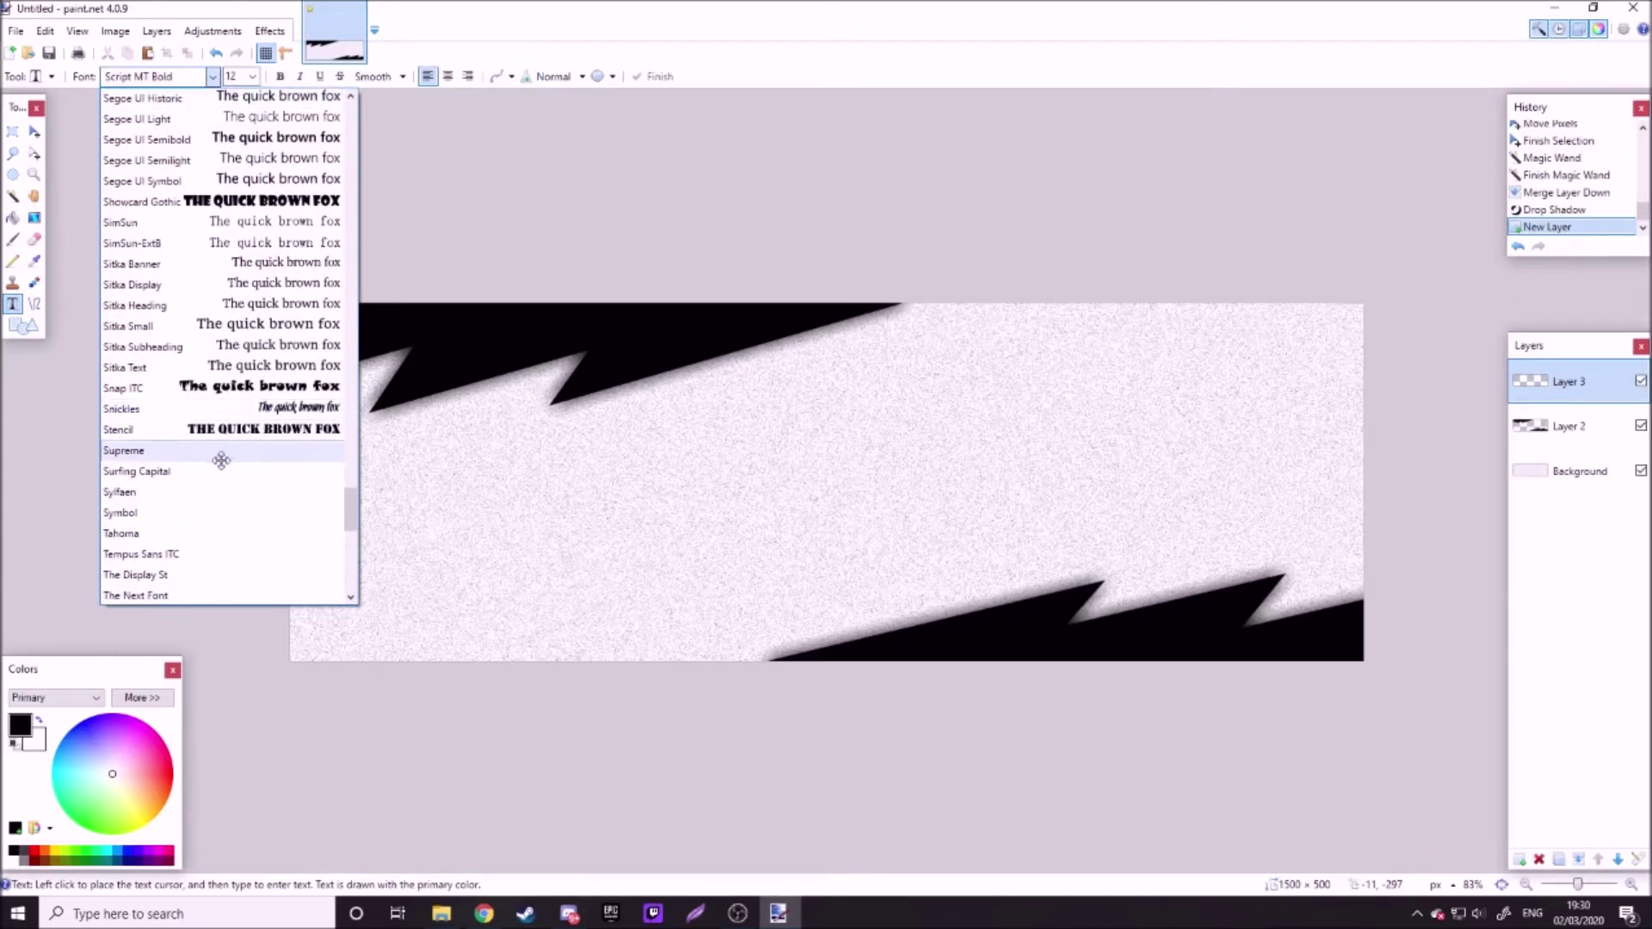
{"action": "left_click", "coordinate": [258, 473]}
{"action": "left_click", "coordinate": [488, 491]}
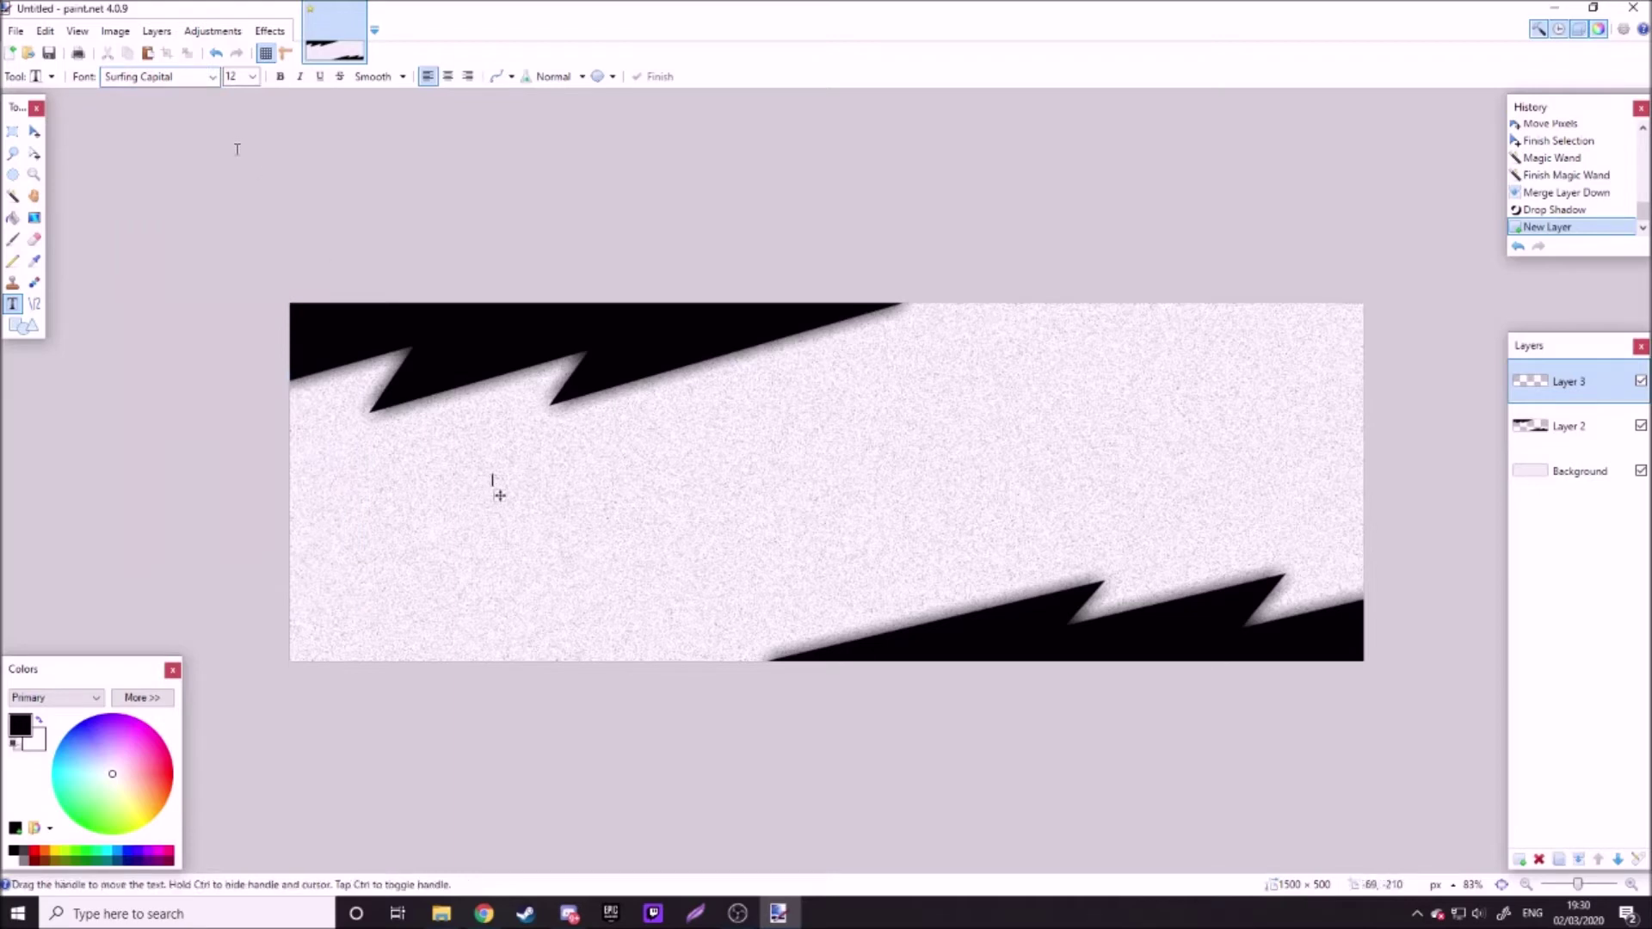
Step: Set the font size to 96, reposition the text entry near the canvas's middle and enter NUHMB
{"action": "left_click", "coordinate": [258, 78]}
{"action": "left_click", "coordinate": [241, 316]}
{"action": "left_click_drag", "start_coordinate": [500, 542], "coordinate": [780, 542]}
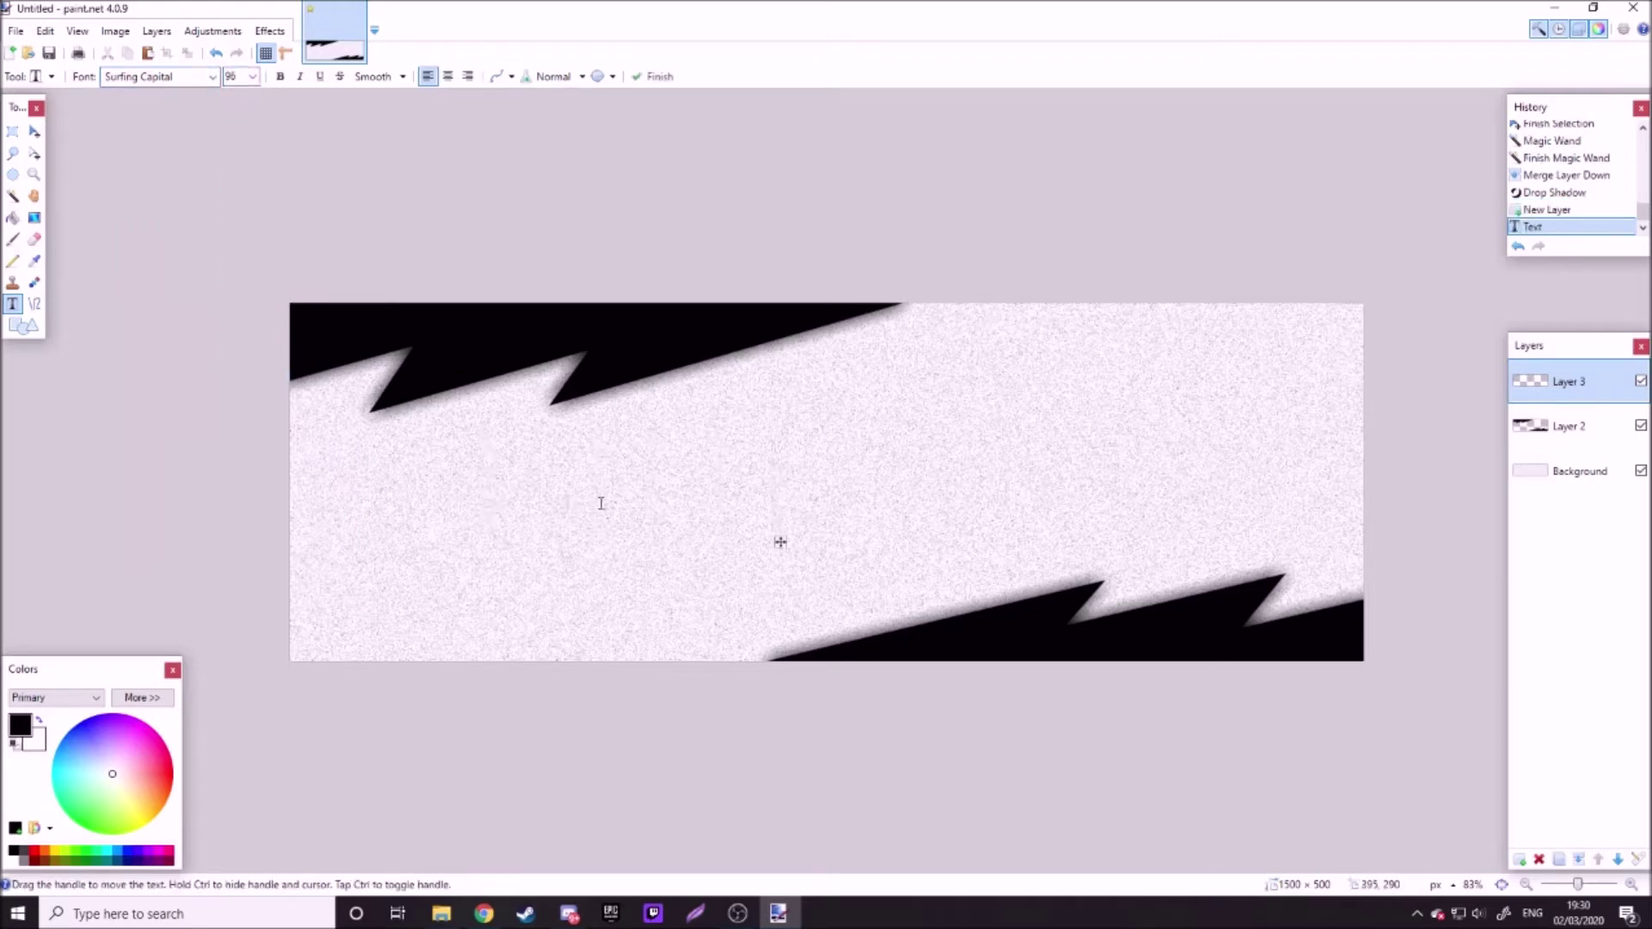
{"action": "left_click_drag", "start_coordinate": [914, 551], "coordinate": [1021, 560]}
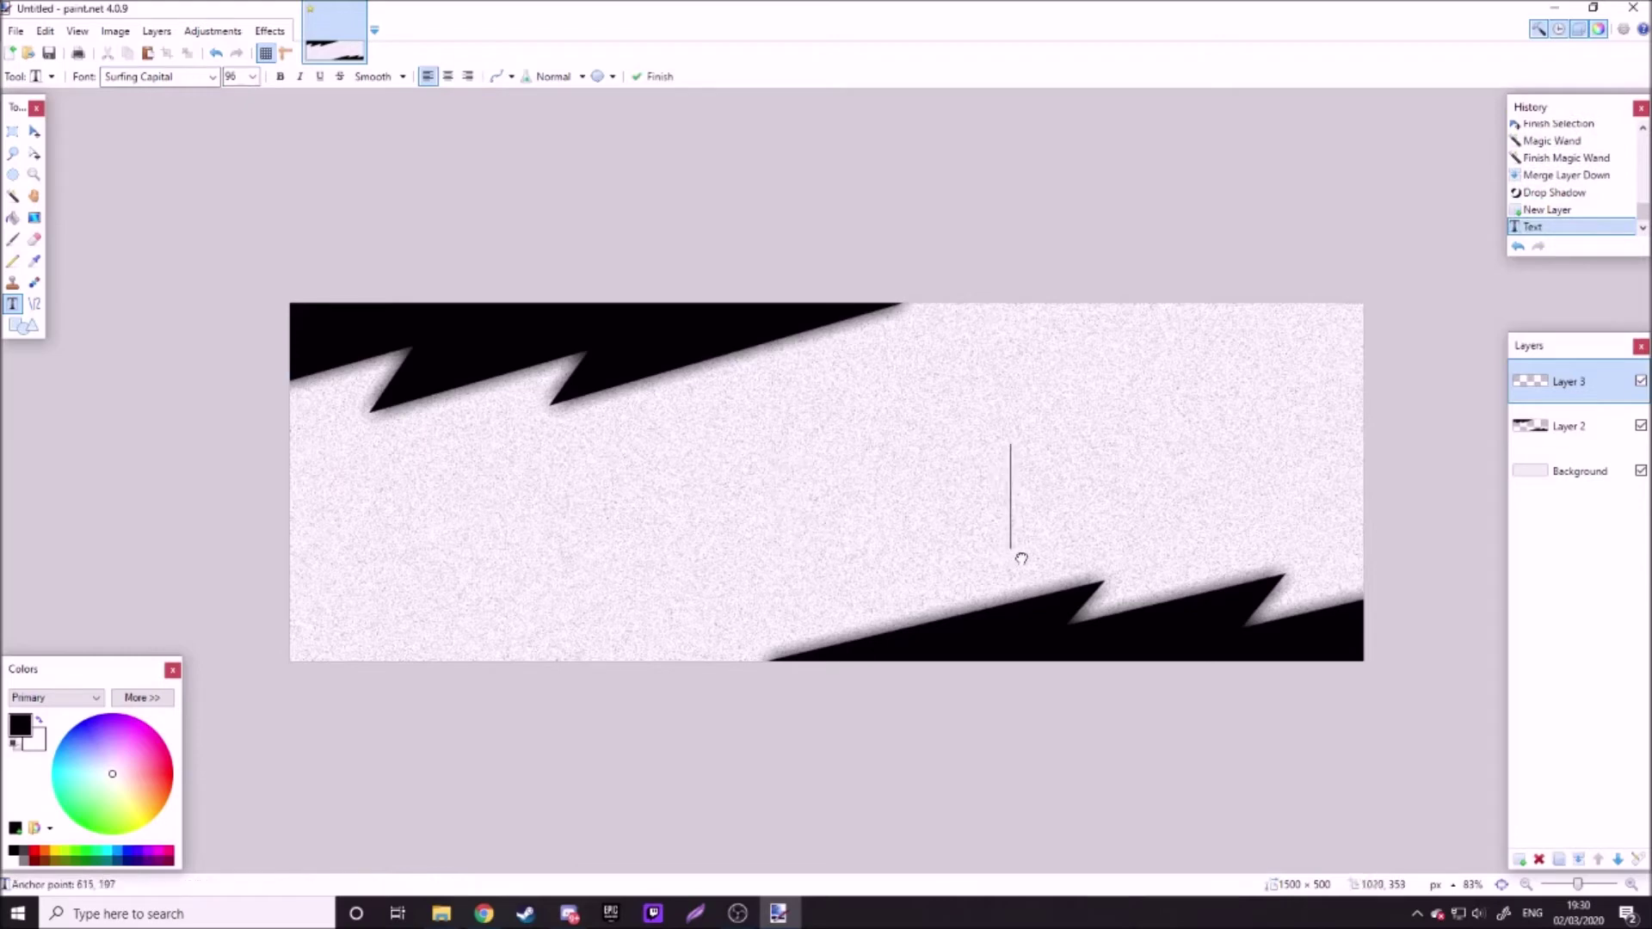
{"action": "left_click_drag", "start_coordinate": [1014, 554], "coordinate": [1020, 547]}
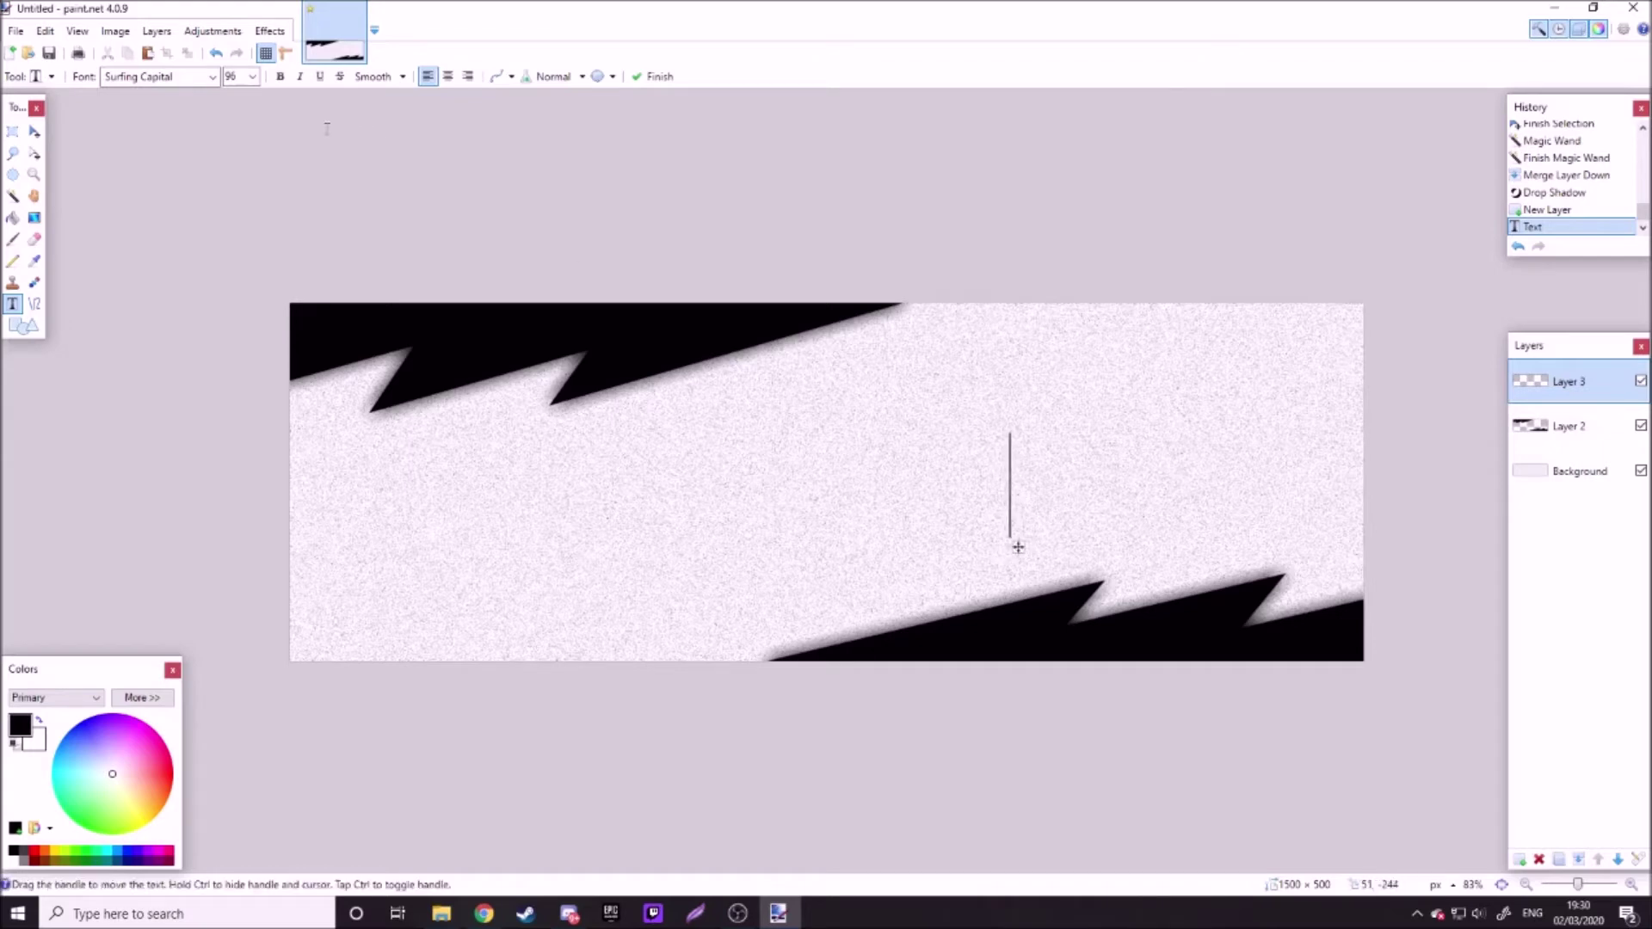
{"action": "type", "text": "NUHMP"}
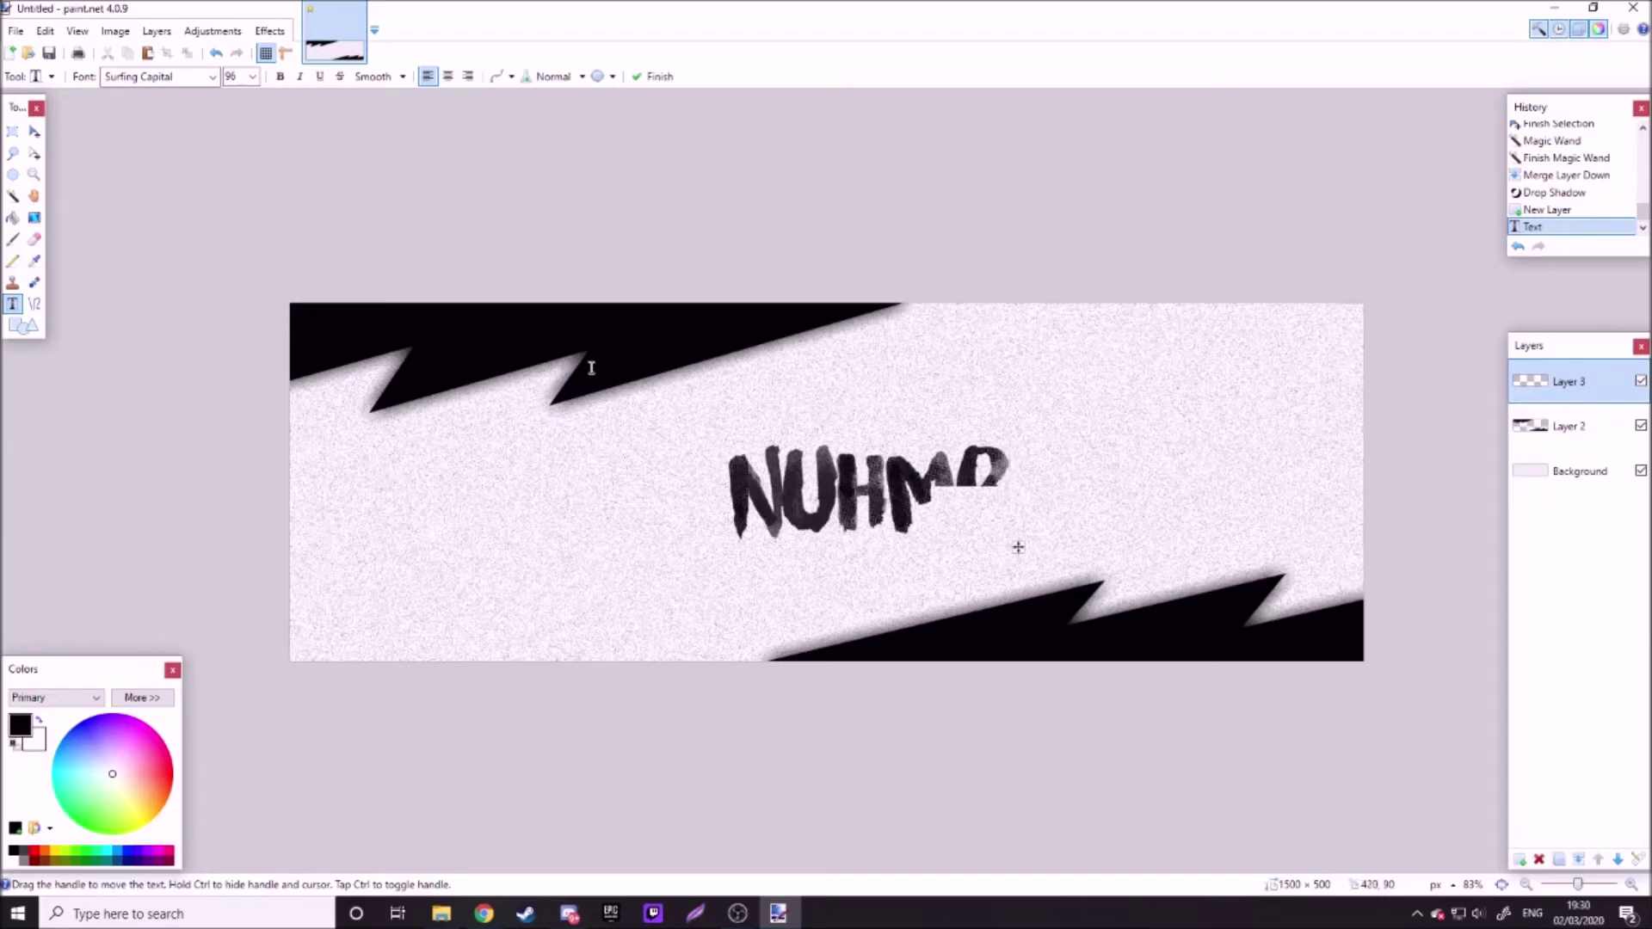
Step: Enlarge the NUHMB text to size 144 and commit it
{"action": "left_click", "coordinate": [252, 76]}
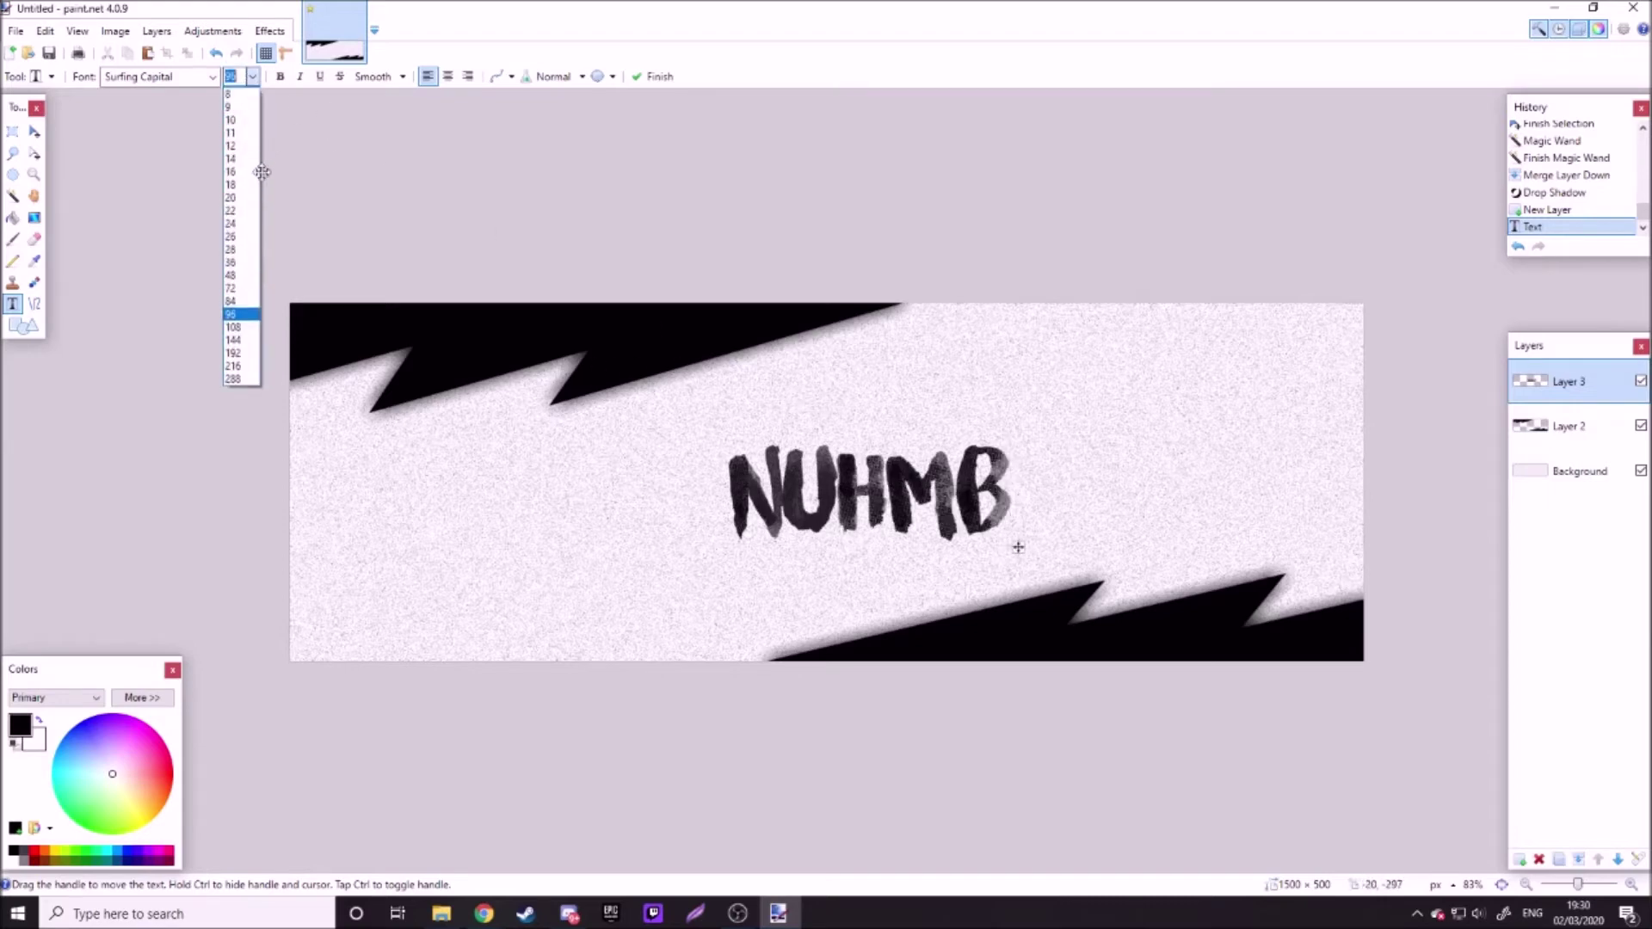
{"action": "left_click", "coordinate": [232, 340]}
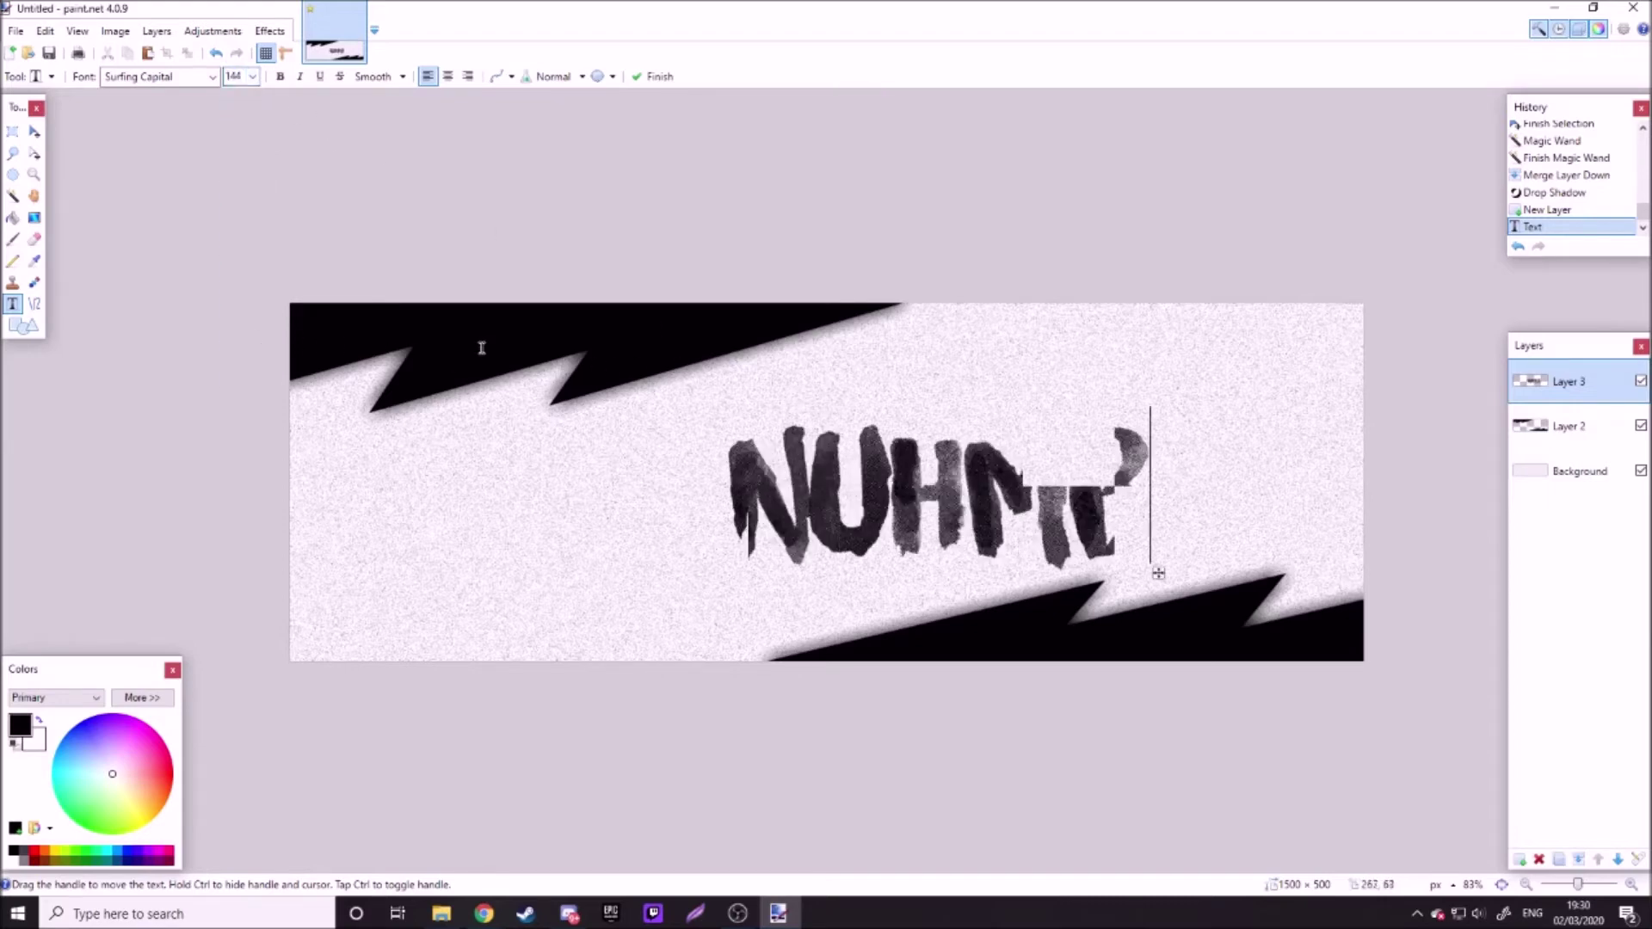
{"action": "left_click", "coordinate": [13, 197]}
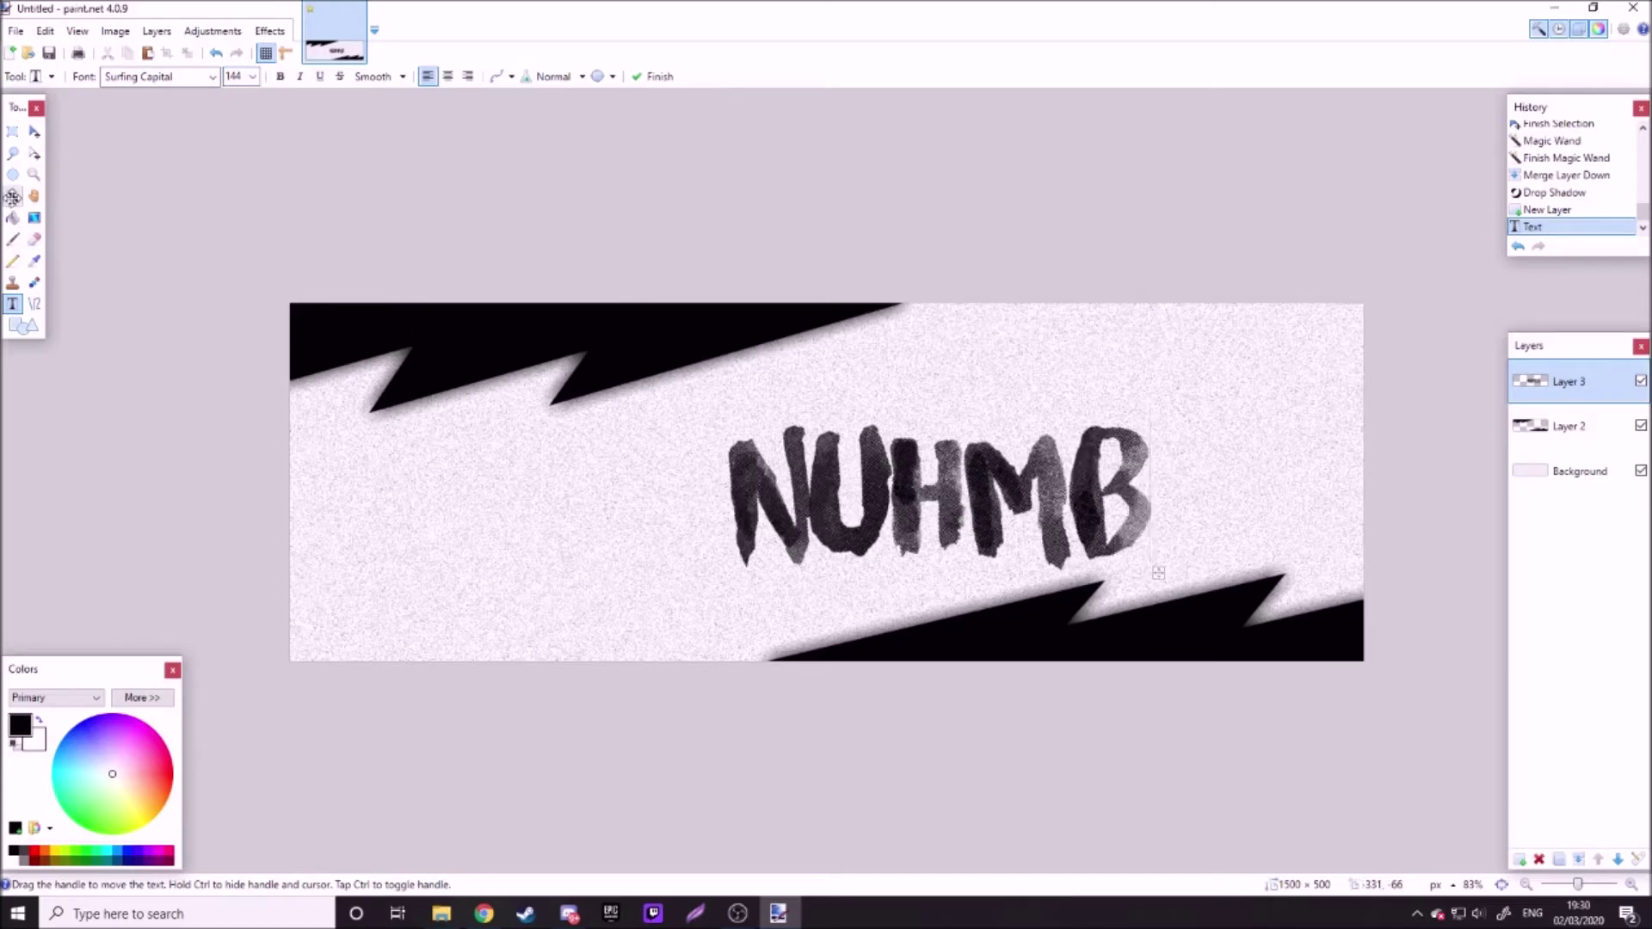
{"action": "left_click", "coordinate": [151, 225]}
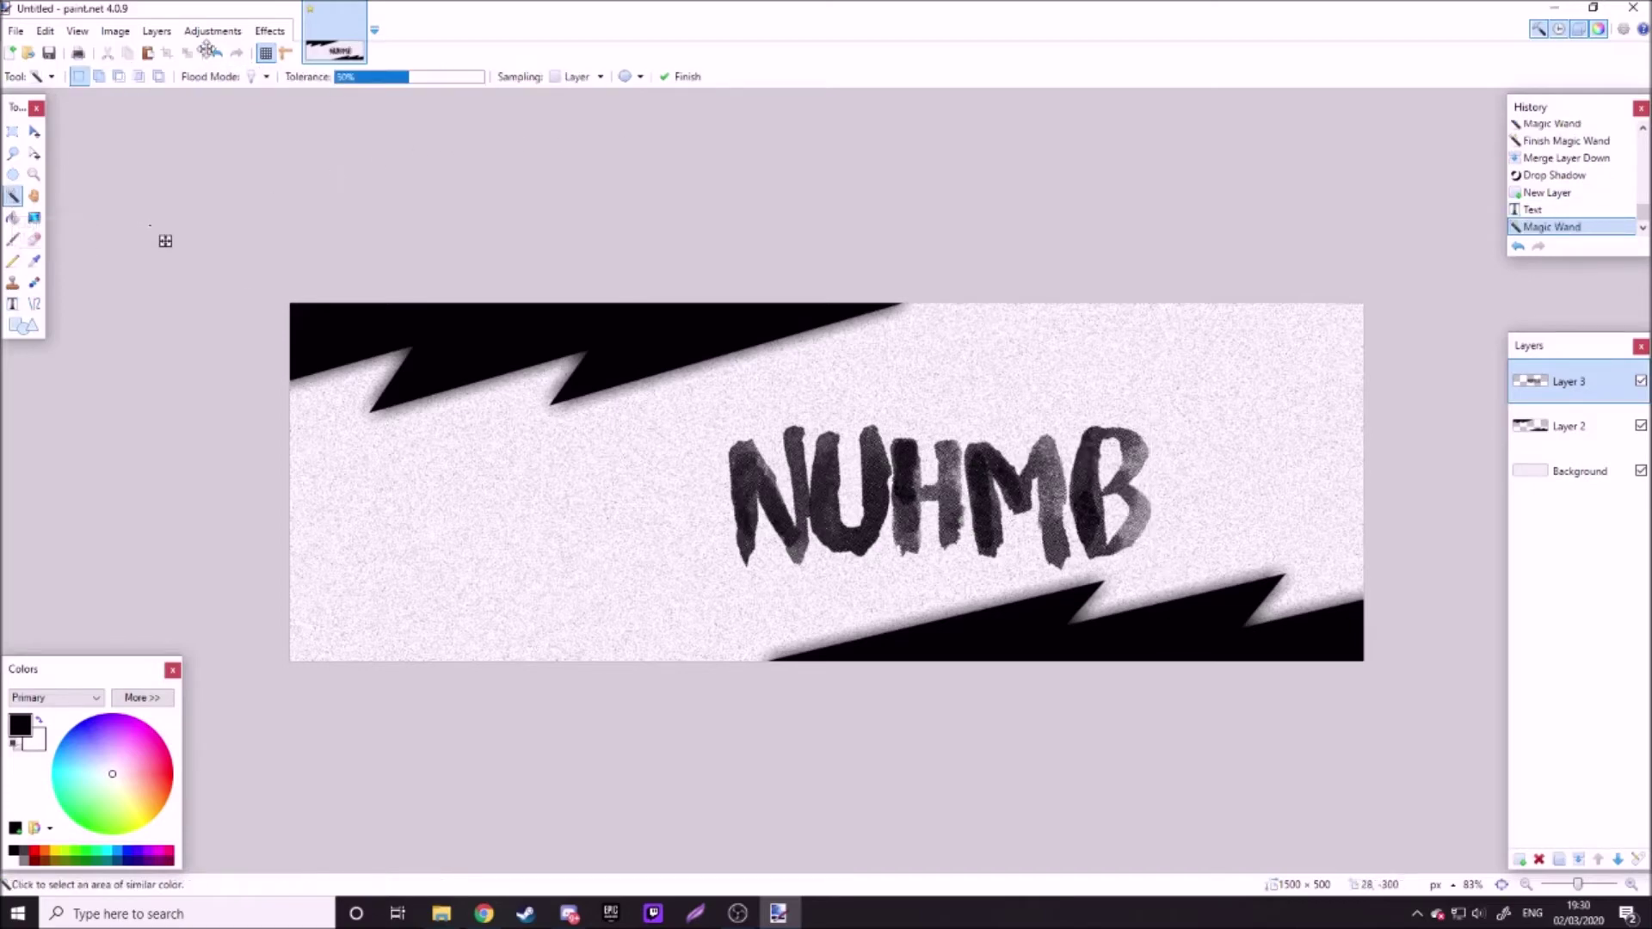
Step: Centre the NUHMB text on the canvas both horizontally and vertically with Object Align
{"action": "left_click", "coordinate": [268, 32]}
{"action": "mouse_move", "coordinate": [316, 185]}
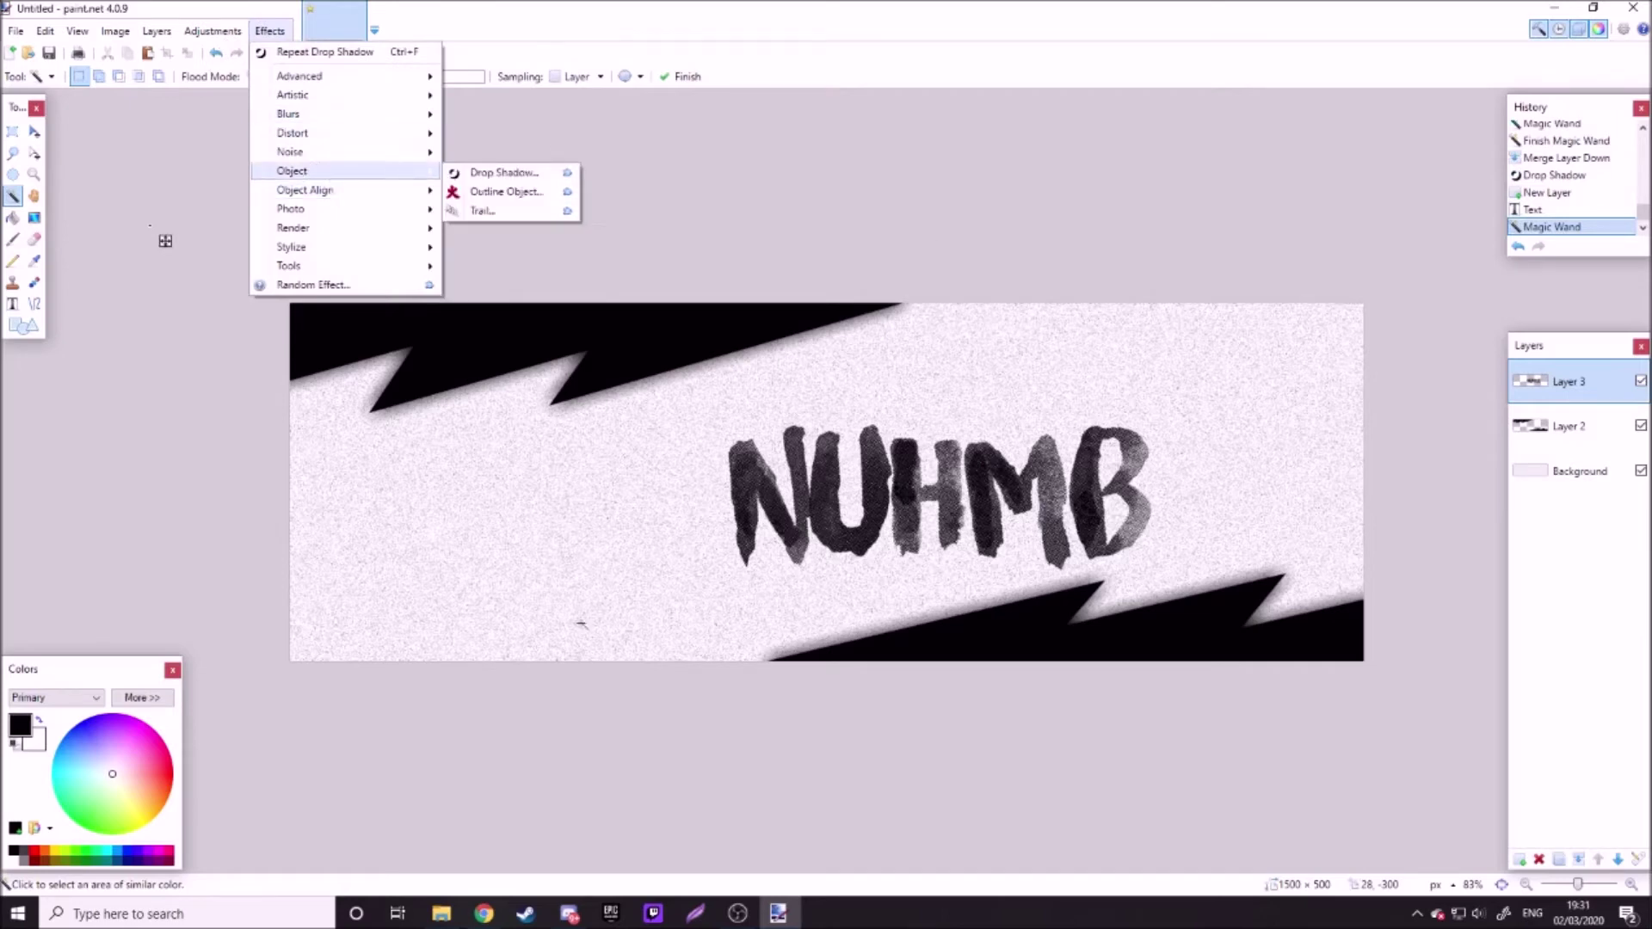
{"action": "left_click", "coordinate": [677, 691]}
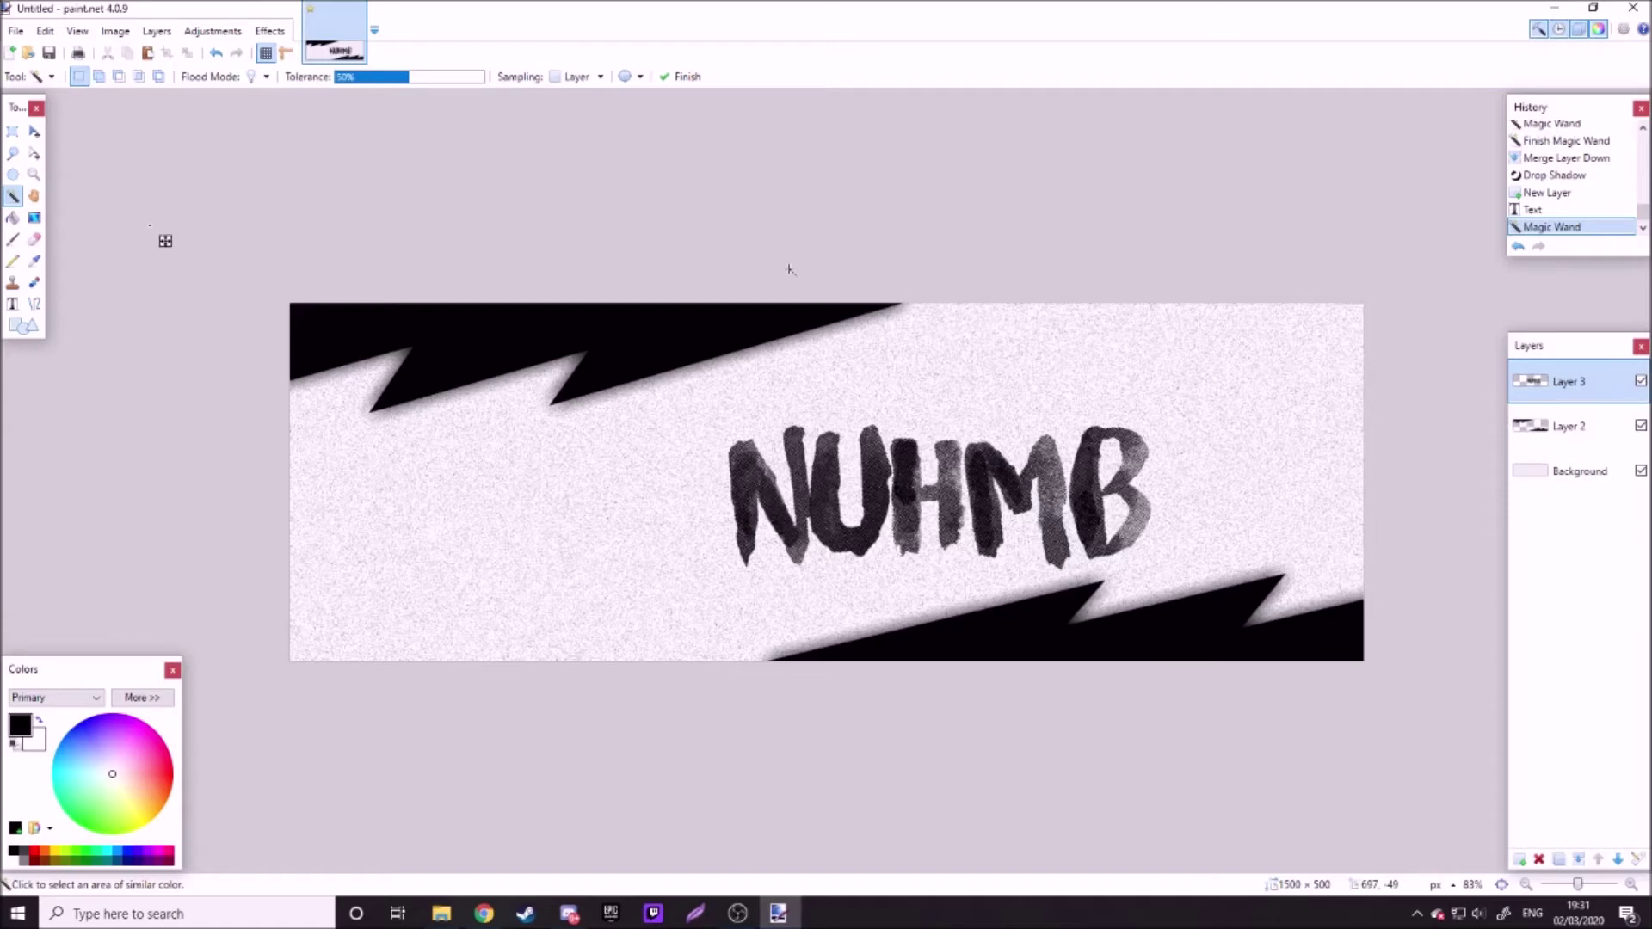
{"action": "left_click", "coordinate": [272, 28]}
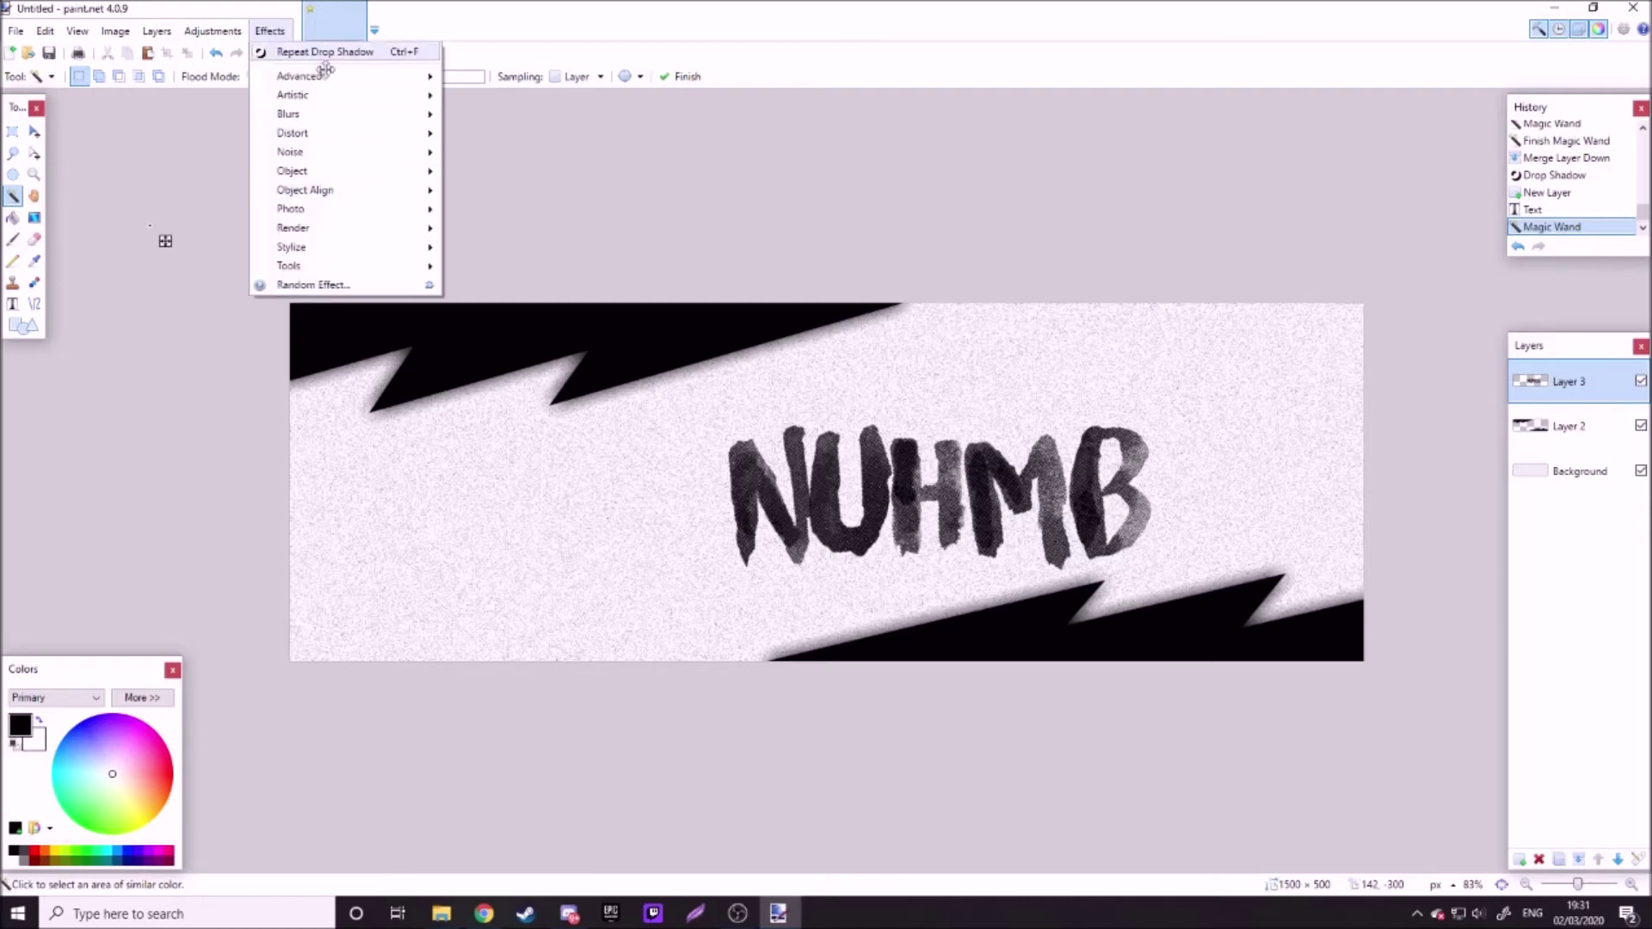
{"action": "left_click", "coordinate": [622, 148]}
{"action": "left_click", "coordinate": [269, 30]}
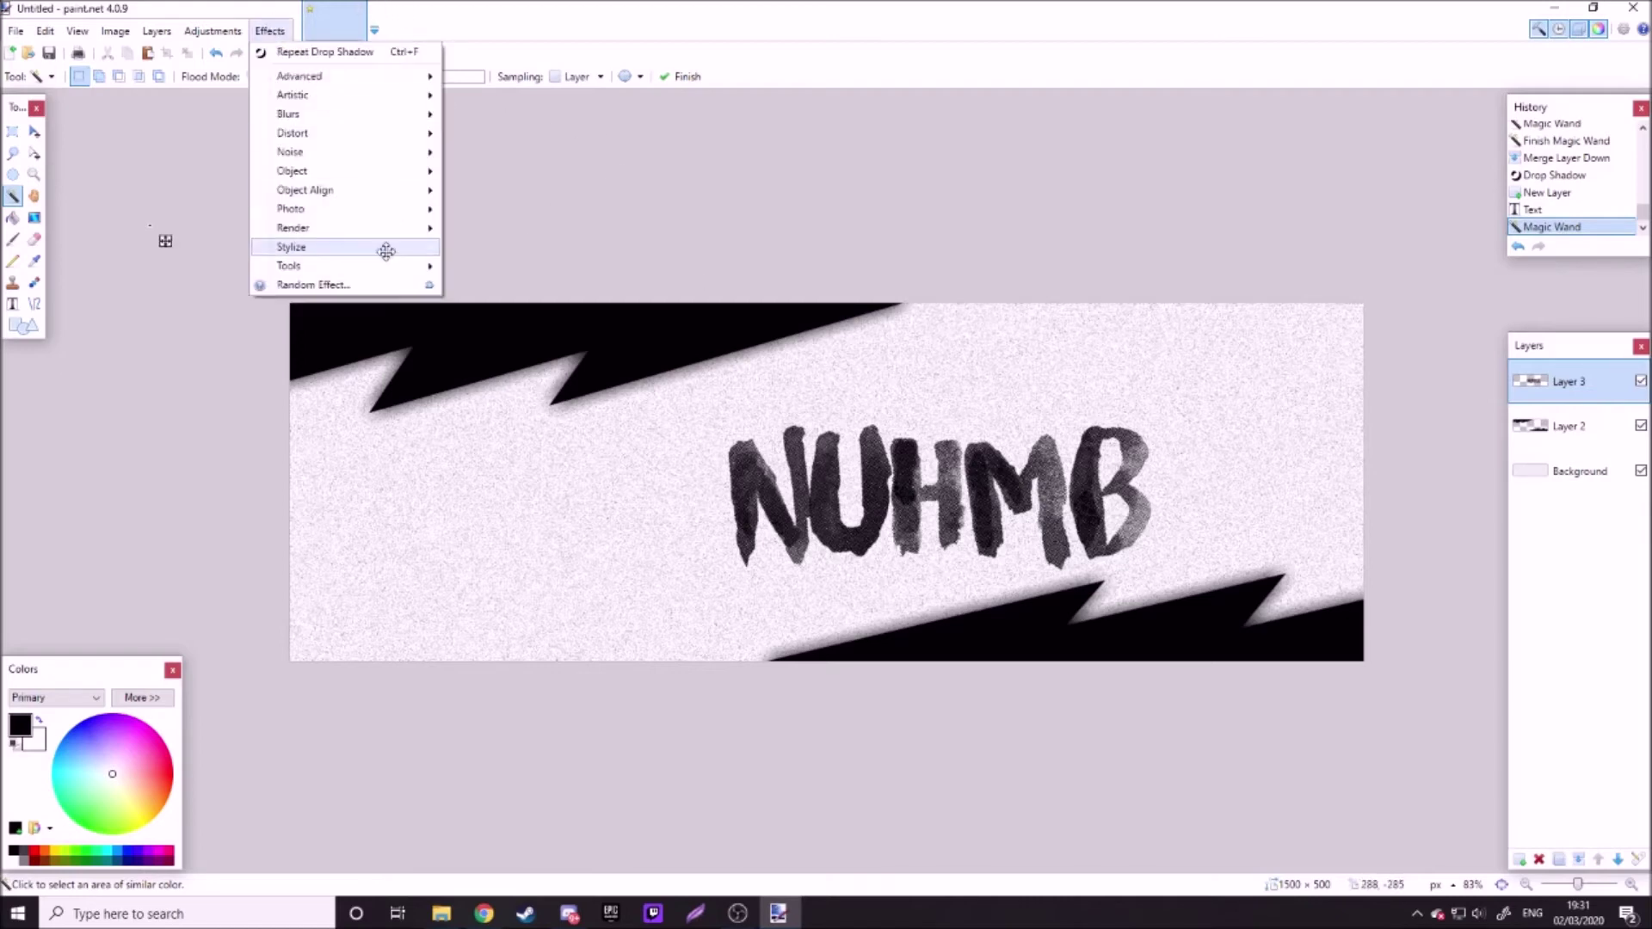
{"action": "mouse_move", "coordinate": [365, 192]}
{"action": "left_click", "coordinate": [506, 192]}
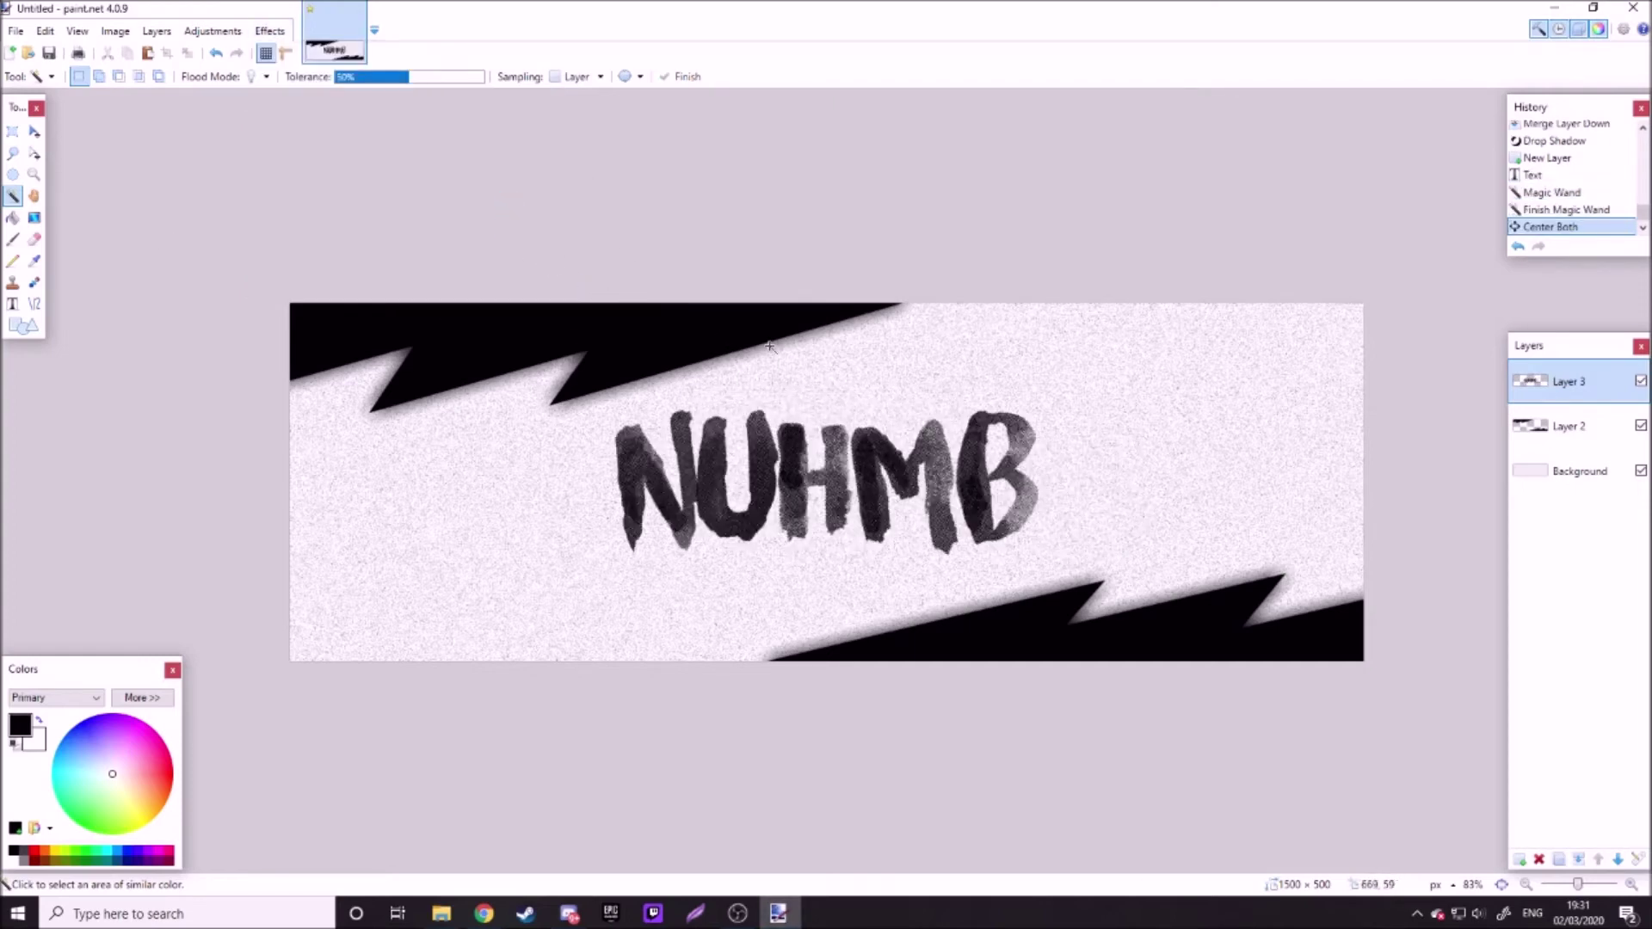
Step: Examine the NUHMB text and the bolts up close and at reduced size to judge the banner's overall look
{"action": "scroll", "coordinate": [772, 411], "scroll_direction": "down", "scroll_amount": 2}
{"action": "scroll", "coordinate": [772, 411], "scroll_direction": "up", "scroll_amount": 7}
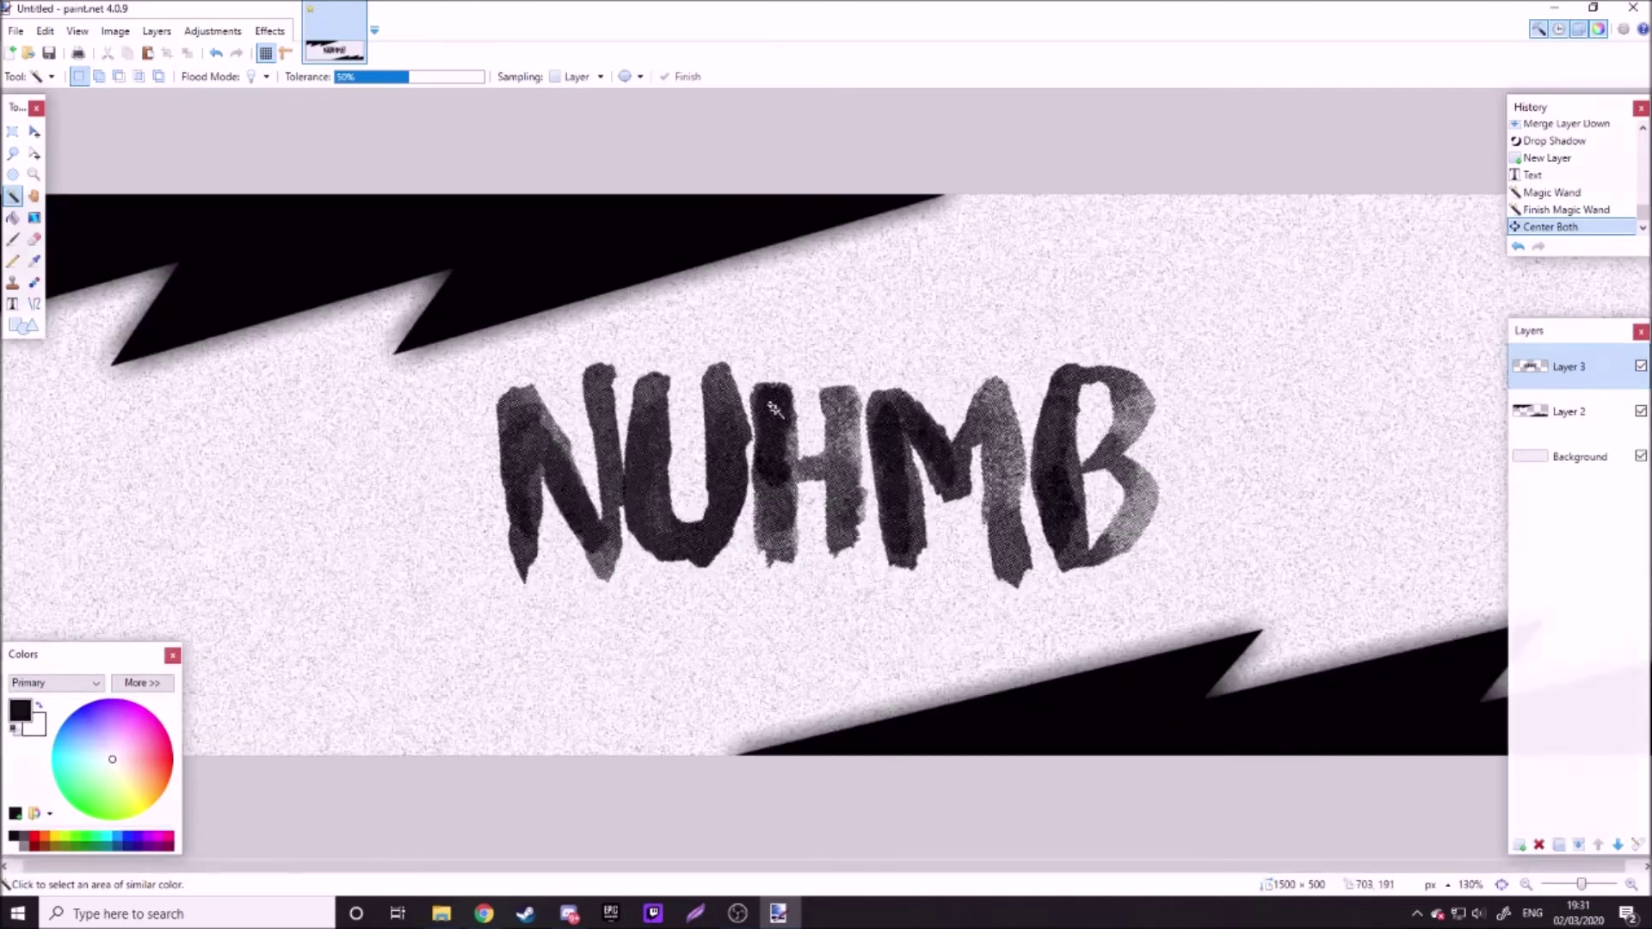
{"action": "scroll", "coordinate": [772, 412], "scroll_direction": "down", "scroll_amount": 6}
{"action": "scroll", "coordinate": [772, 411], "scroll_direction": "up", "scroll_amount": 2}
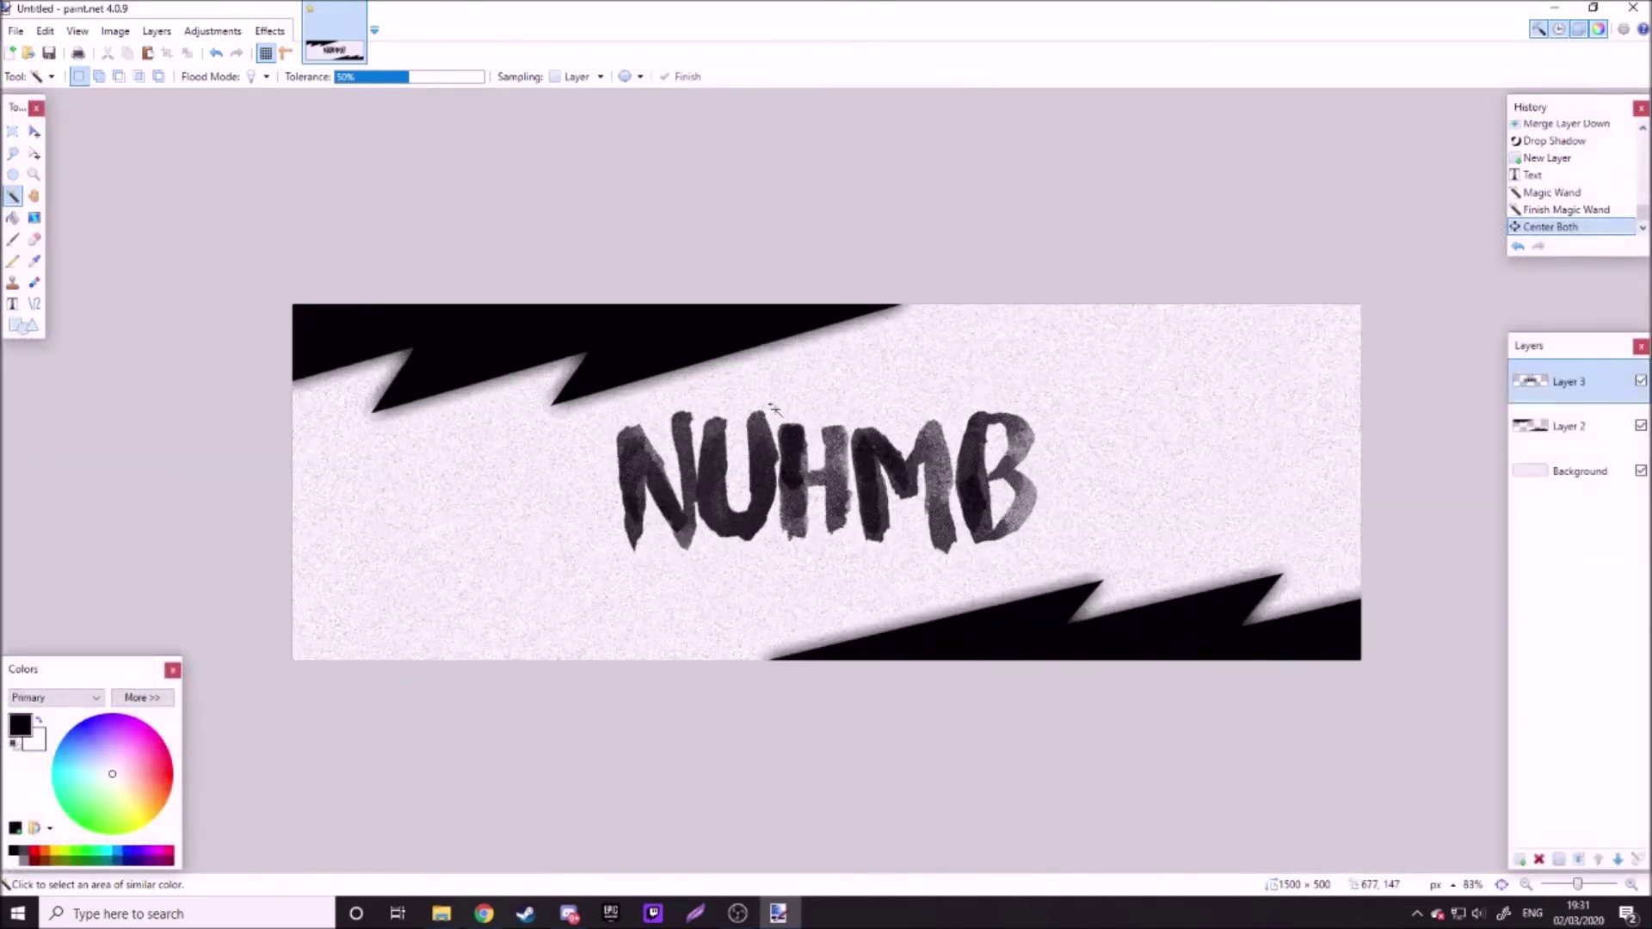
{"action": "scroll", "coordinate": [659, 322], "scroll_direction": "down", "scroll_amount": 1}
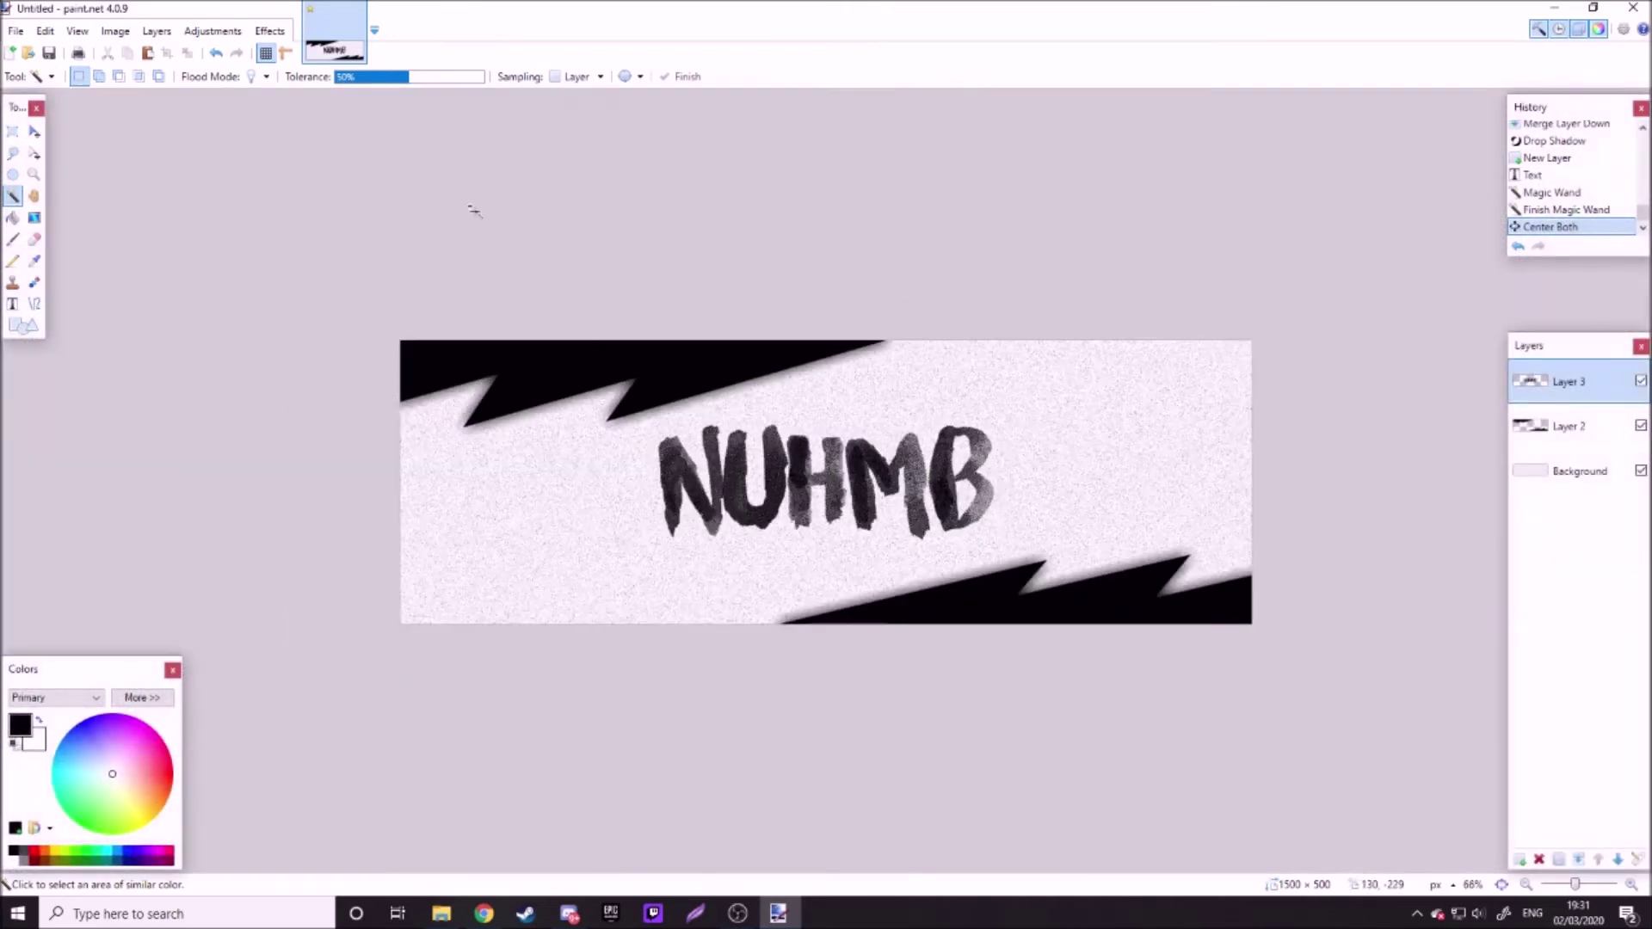
{"action": "scroll", "coordinate": [474, 211], "scroll_direction": "down", "scroll_amount": 5}
{"action": "scroll", "coordinate": [474, 211], "scroll_direction": "up", "scroll_amount": 5}
{"action": "scroll", "coordinate": [475, 211], "scroll_direction": "down", "scroll_amount": 2}
{"action": "scroll", "coordinate": [474, 211], "scroll_direction": "up", "scroll_amount": 3}
{"action": "scroll", "coordinate": [474, 211], "scroll_direction": "down", "scroll_amount": 5}
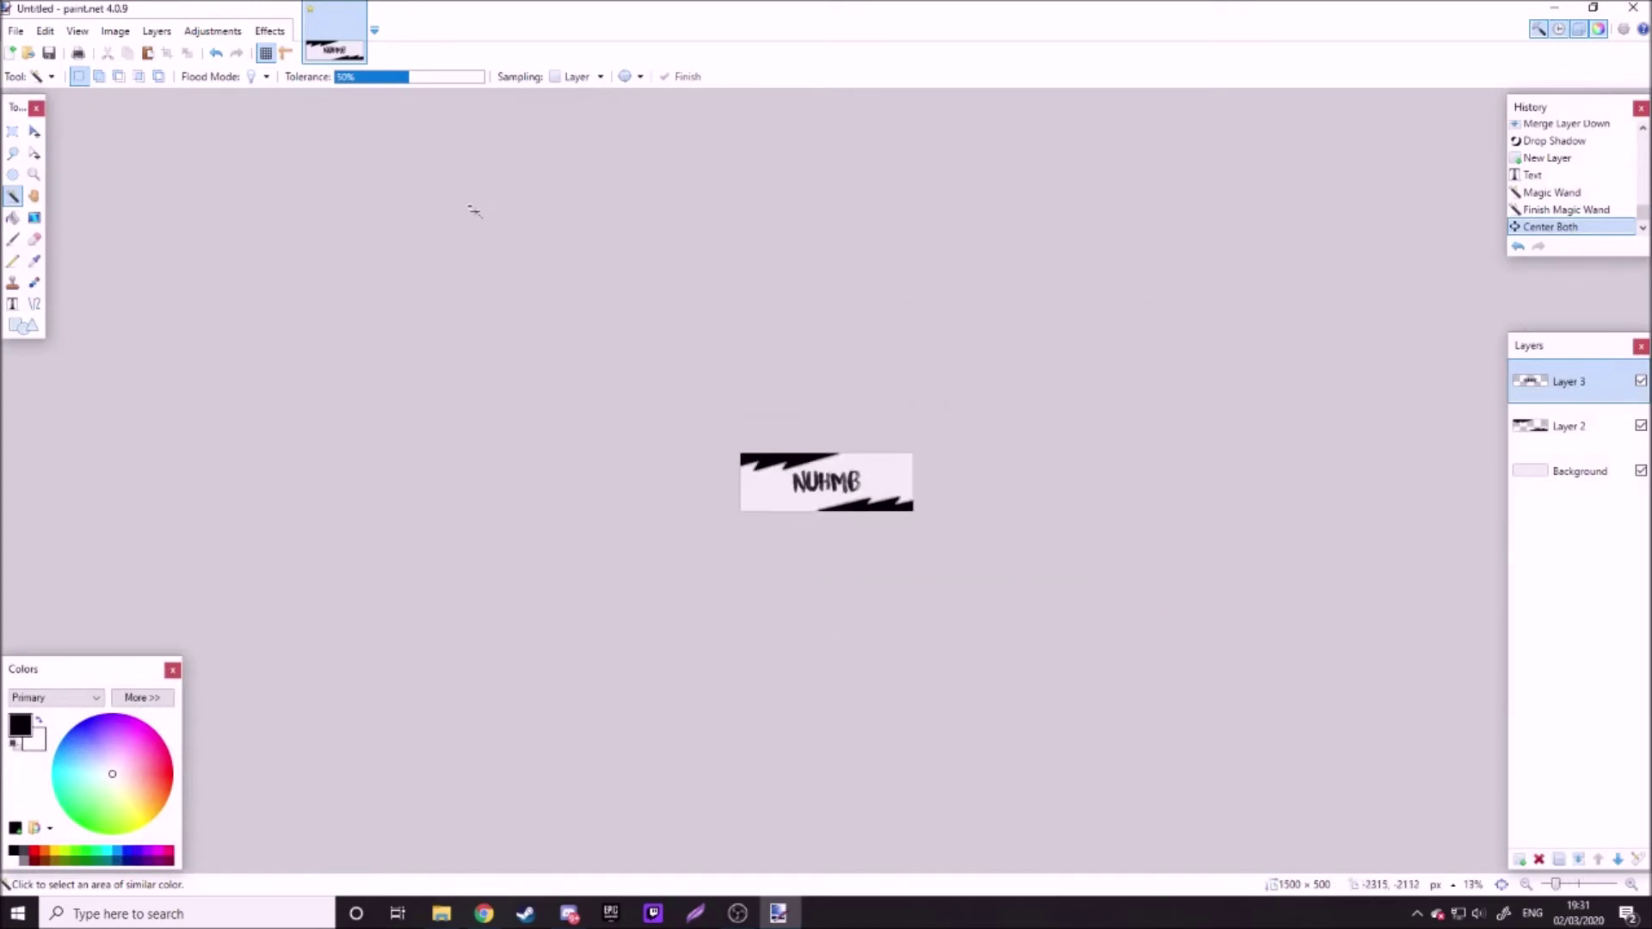
{"action": "scroll", "coordinate": [474, 211], "scroll_direction": "up", "scroll_amount": 5}
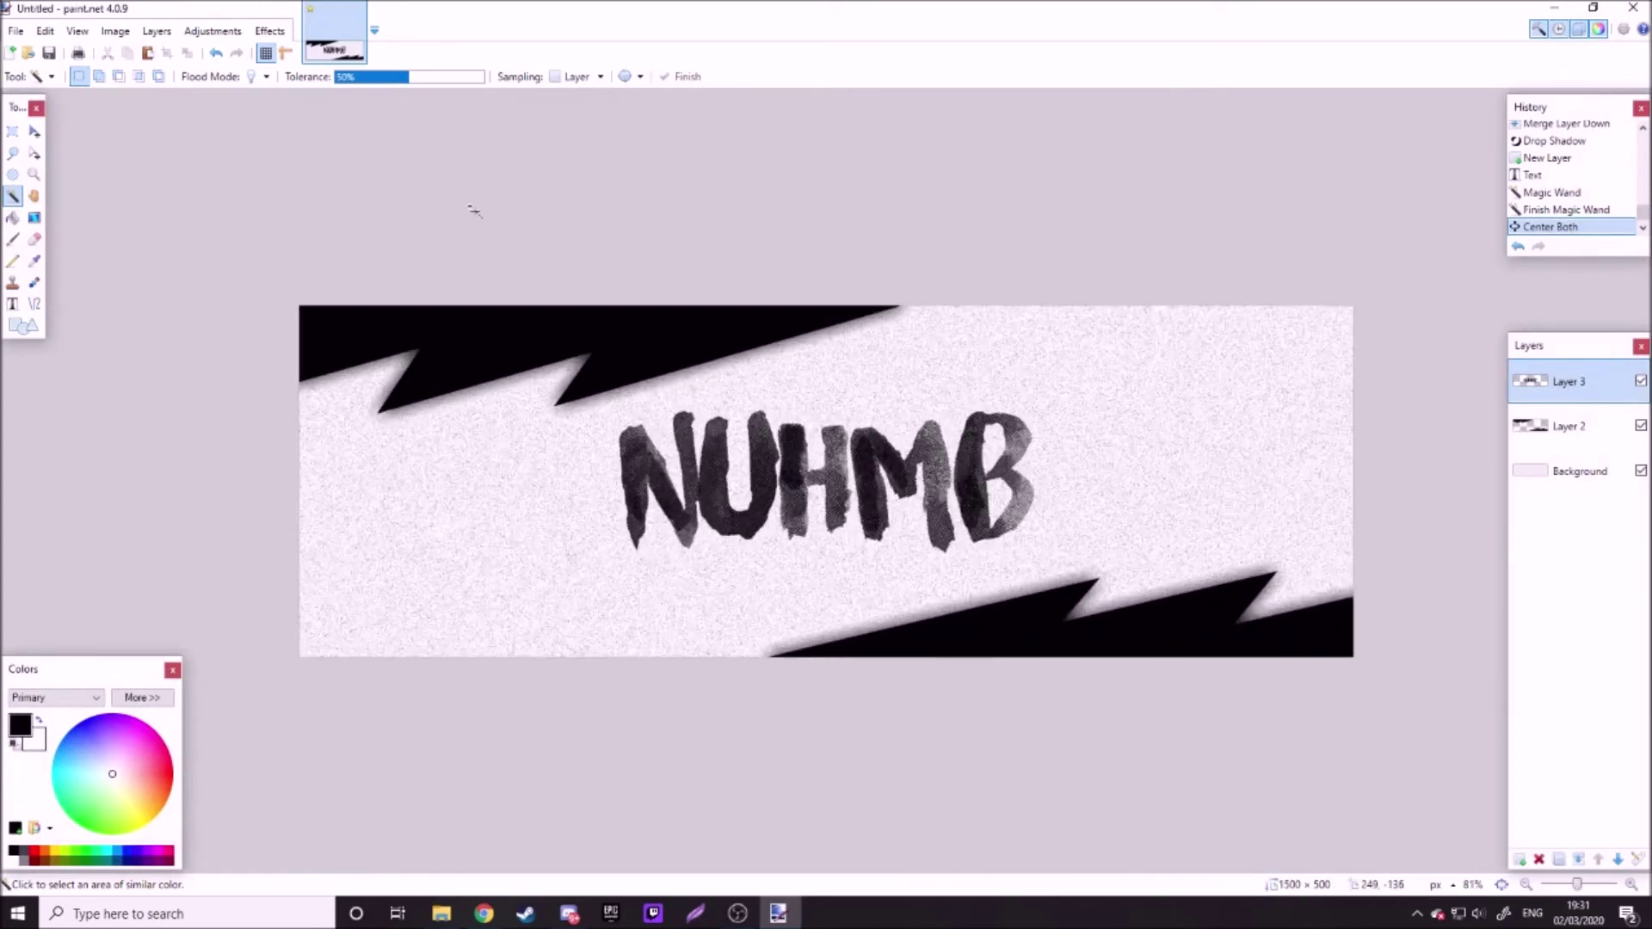
{"action": "scroll", "coordinate": [474, 211], "scroll_direction": "down", "scroll_amount": 1}
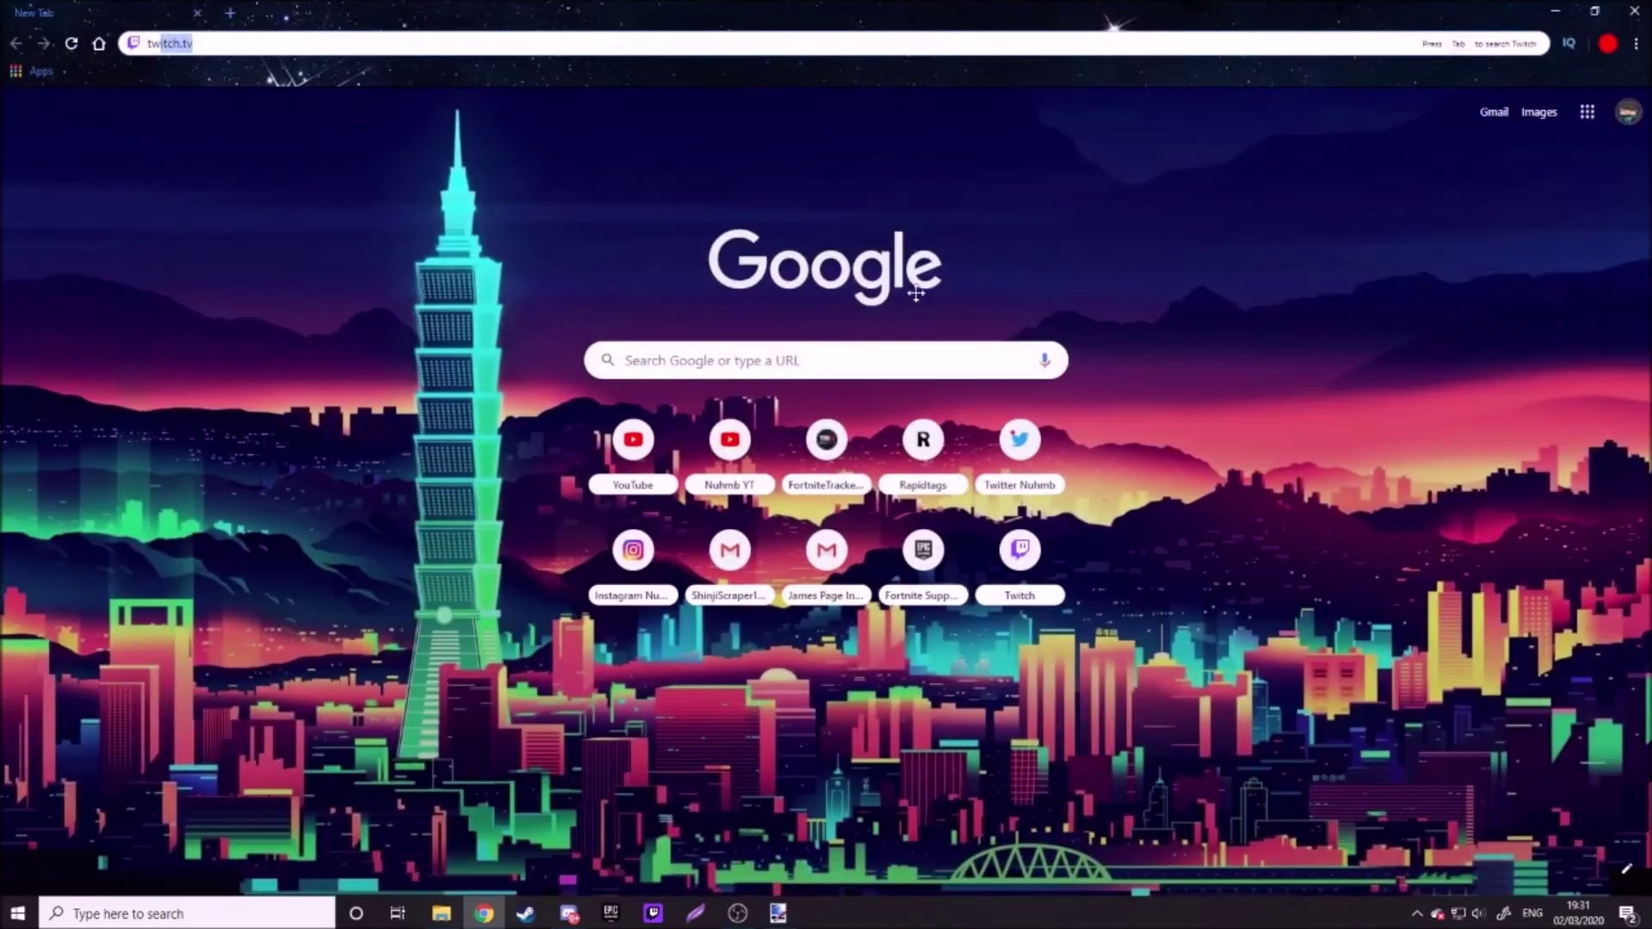
Step: In Chrome, search Google Images for "dynamo fortnite skin"
{"action": "key", "text": "ctrl+a"}
{"action": "type", "text": "dynamo"}
{"action": "key", "text": "BackSpace"}
{"action": "key", "text": "BackSpace"}
{"action": "key", "text": "BackSpace"}
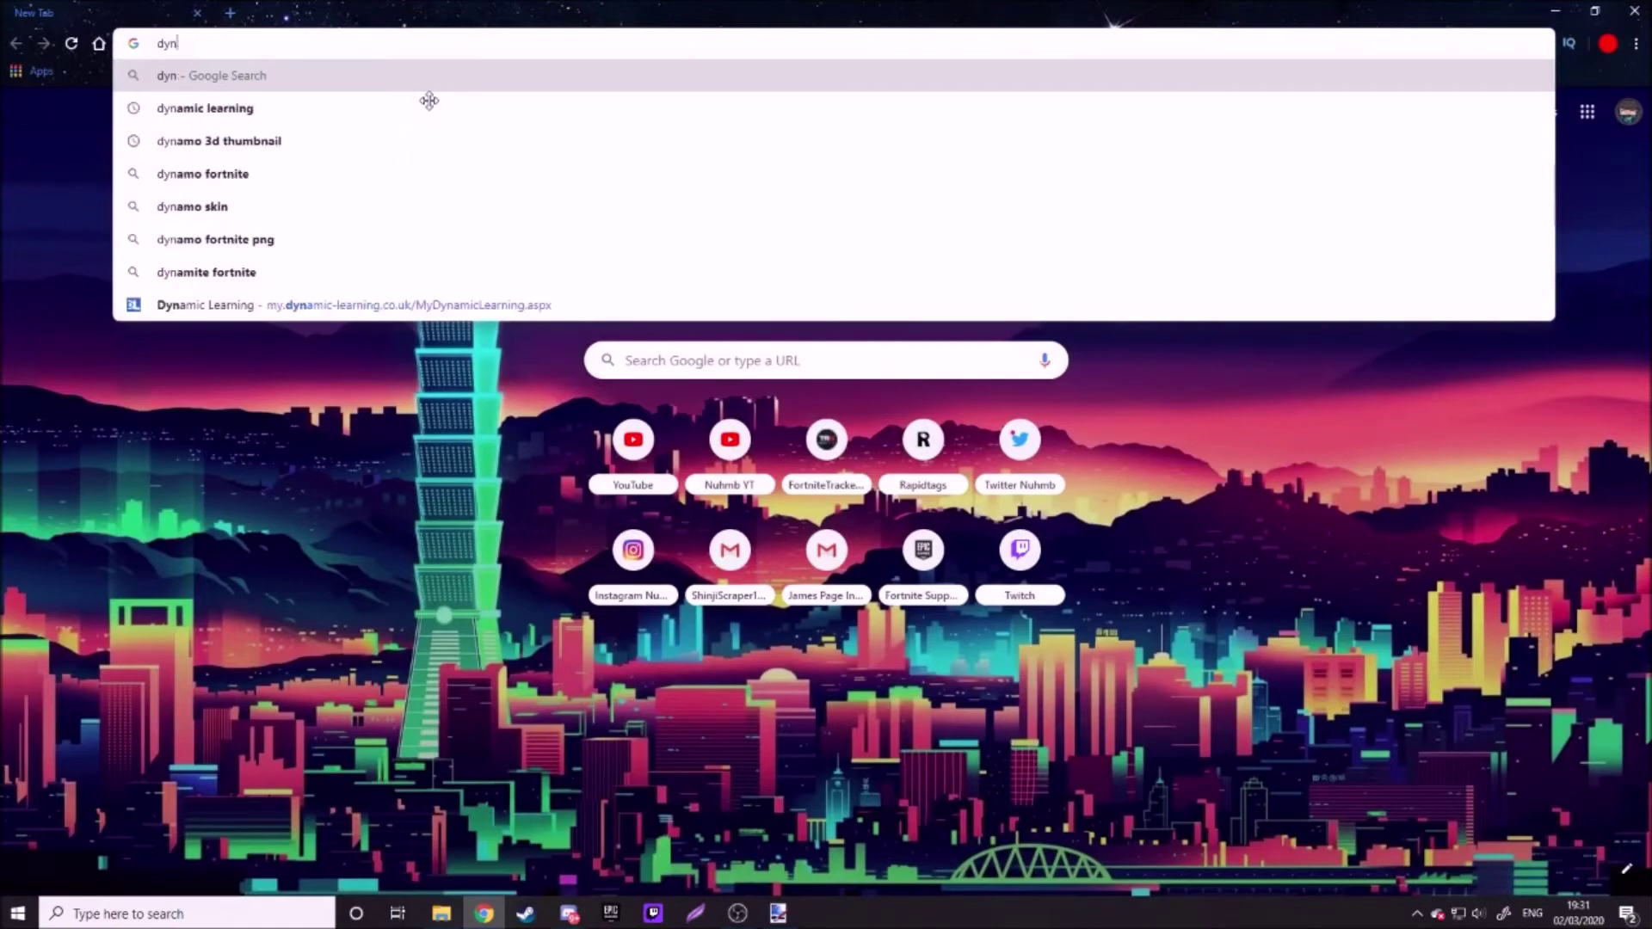
{"action": "type", "text": "amo fortnite so"}
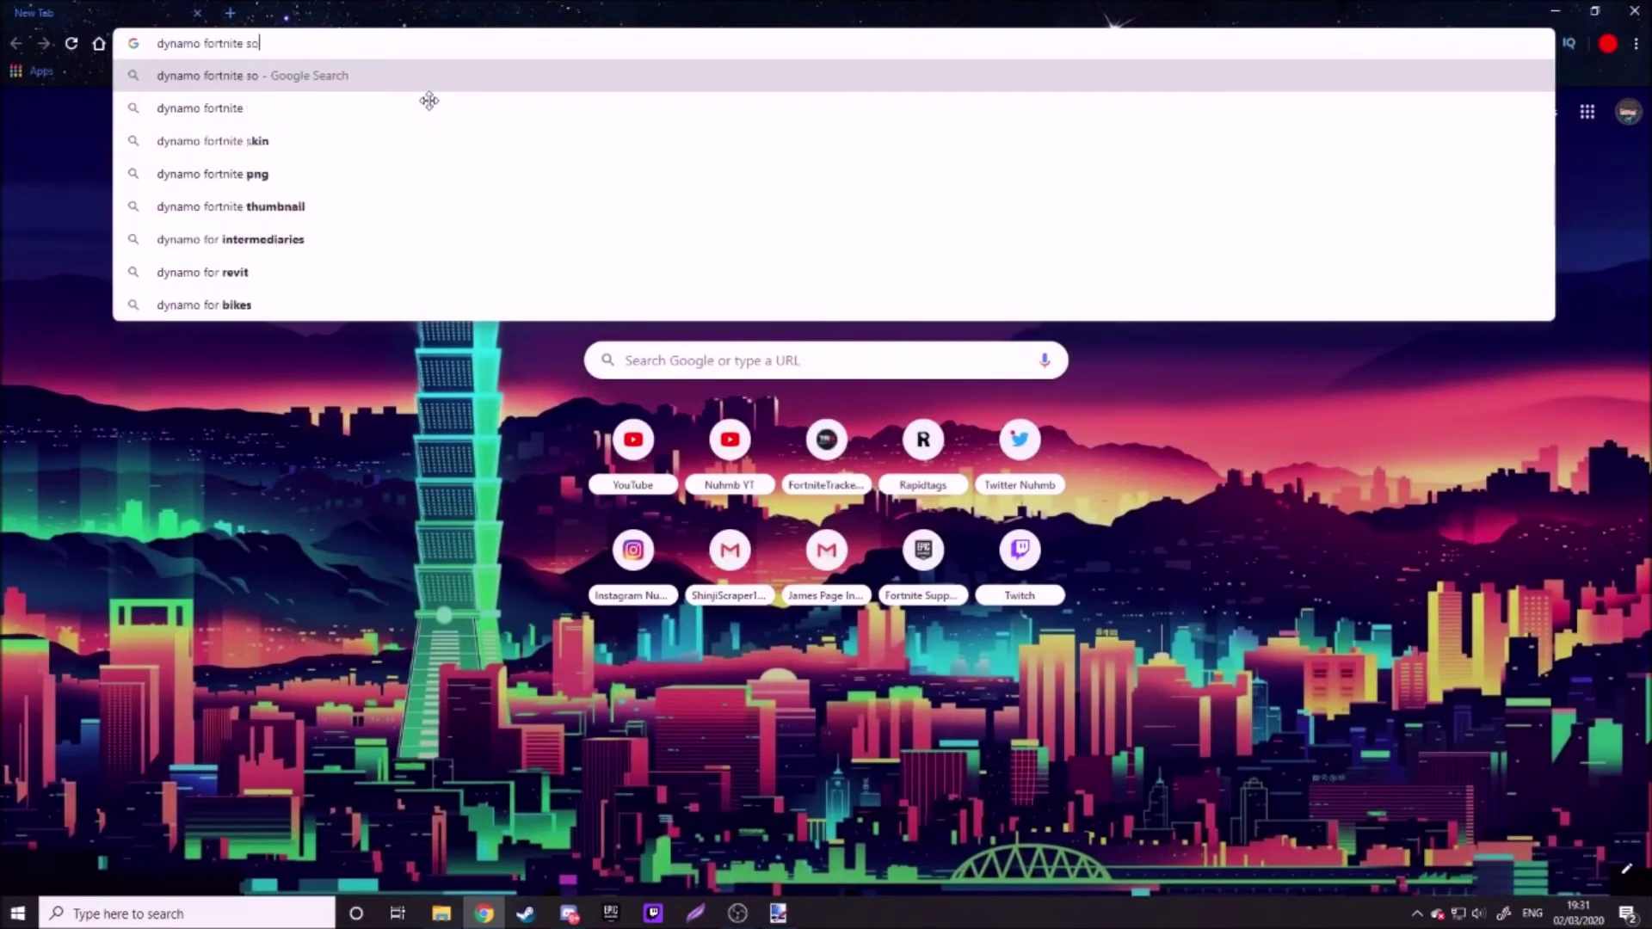
{"action": "key", "text": "BackSpace"}
{"action": "type", "text": "kimn"}
{"action": "key", "text": "Return"}
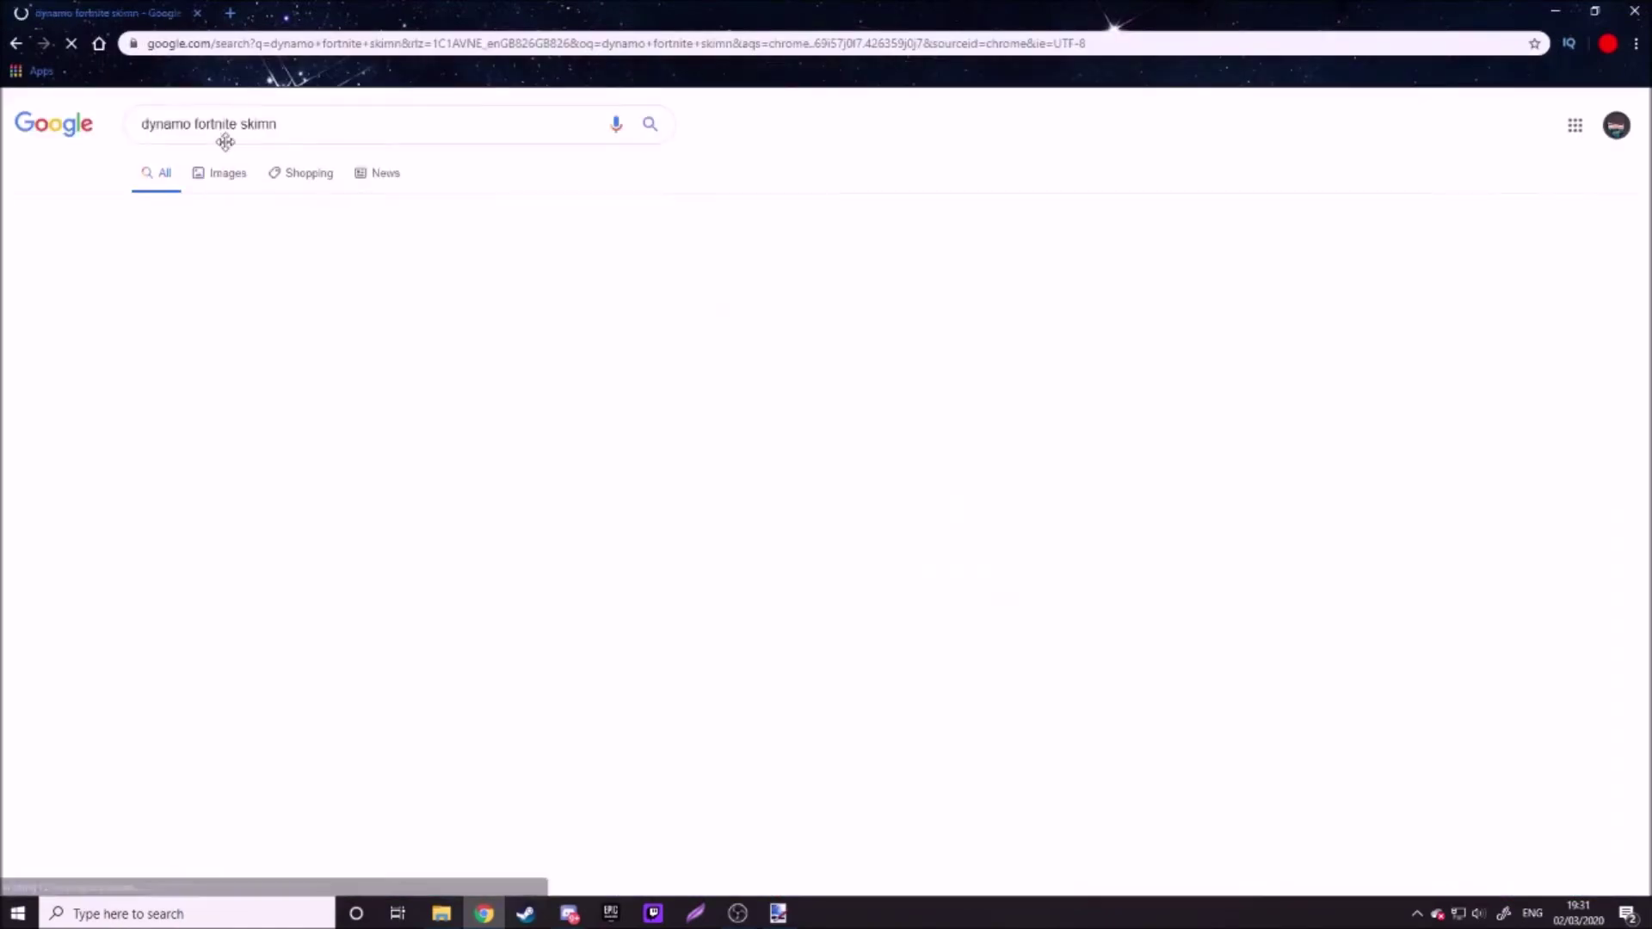
{"action": "left_click", "coordinate": [227, 173]}
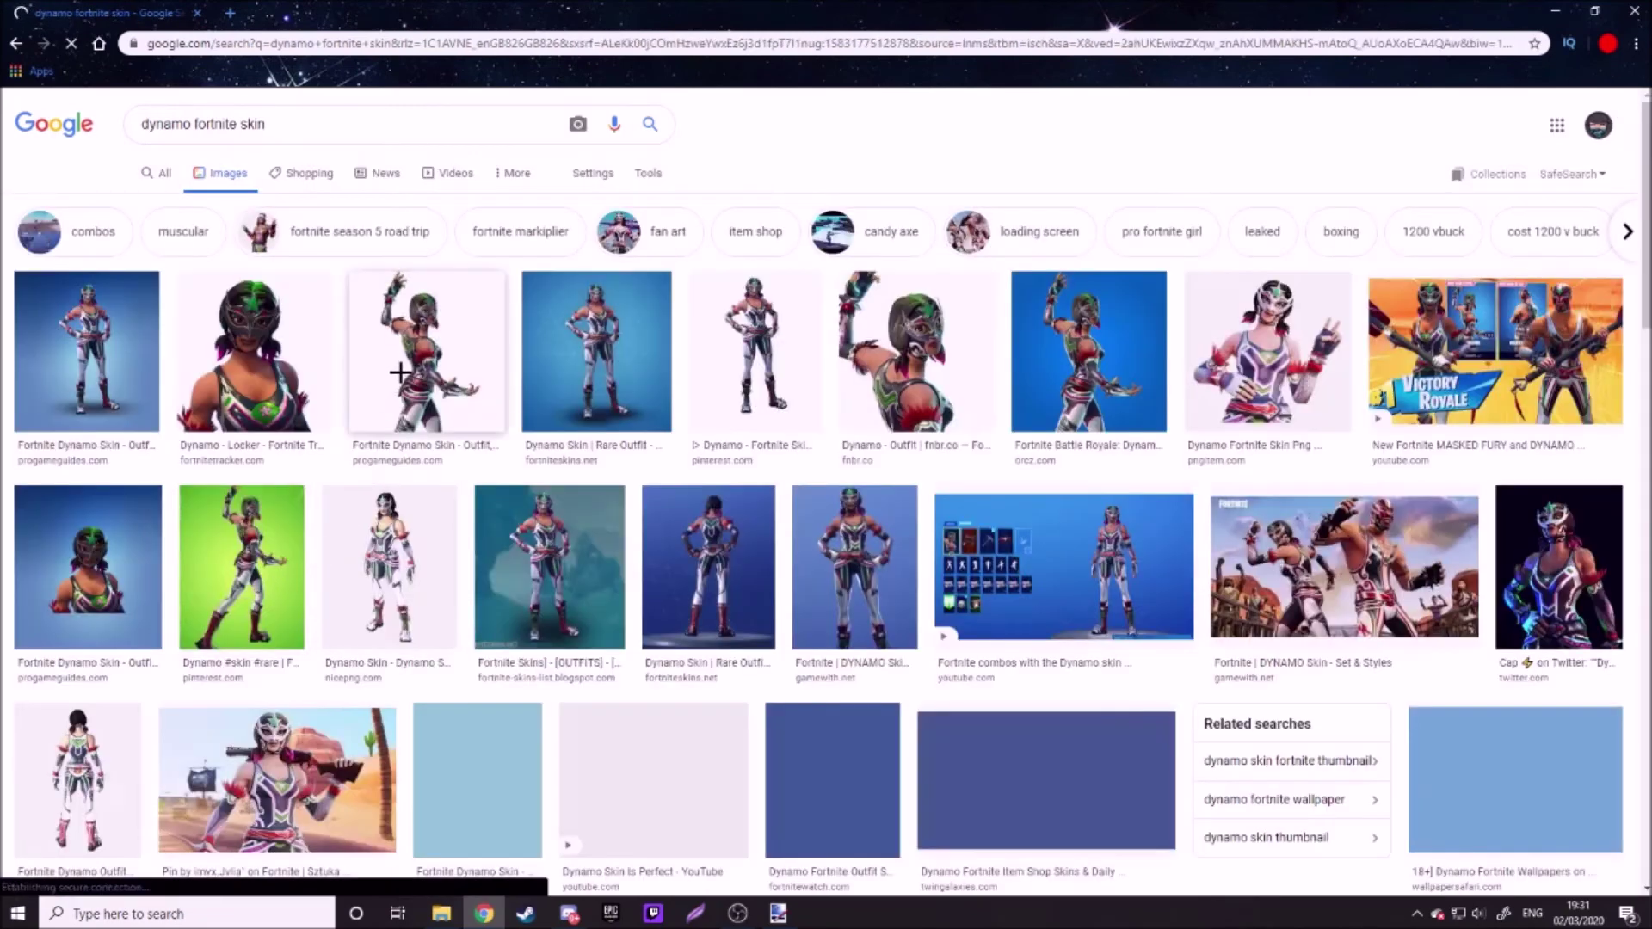
Step: Open the Pro Game Guides picture of the Dynamo outfit with a raised arm and copy the image
{"action": "left_click", "coordinate": [400, 373]}
{"action": "right_click", "coordinate": [1267, 473]}
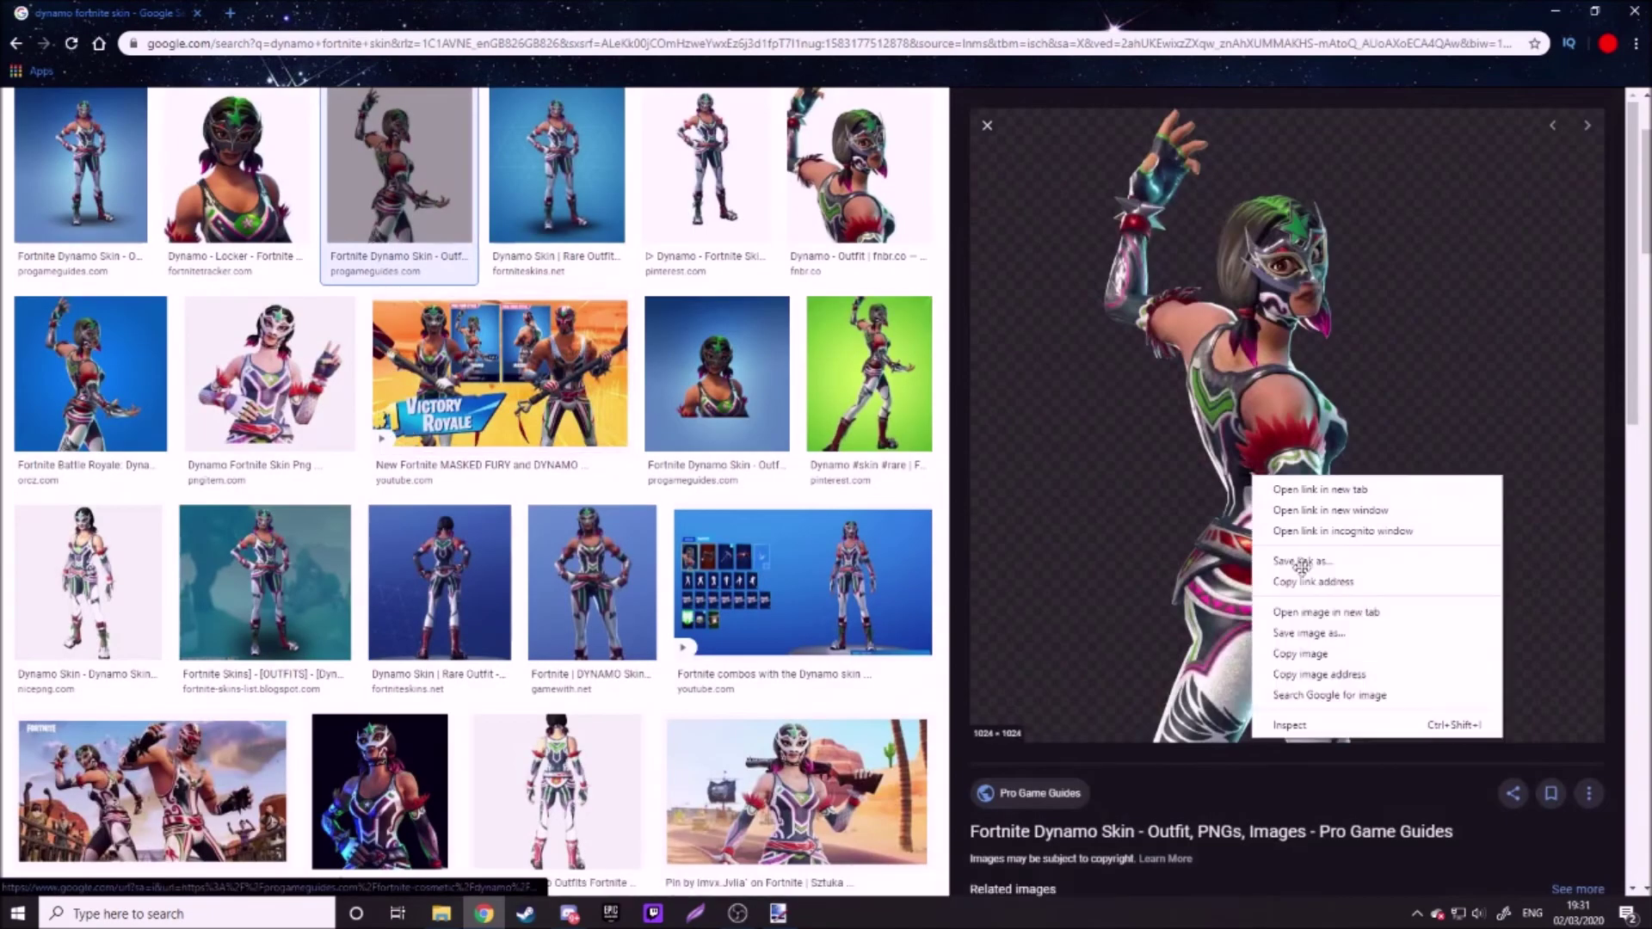
{"action": "left_click", "coordinate": [1301, 654]}
Step: Back in paint.net, paste the character onto a new layer beneath the text layer, place it at the canvas's left edge and deselect it
{"action": "left_click", "coordinate": [780, 914]}
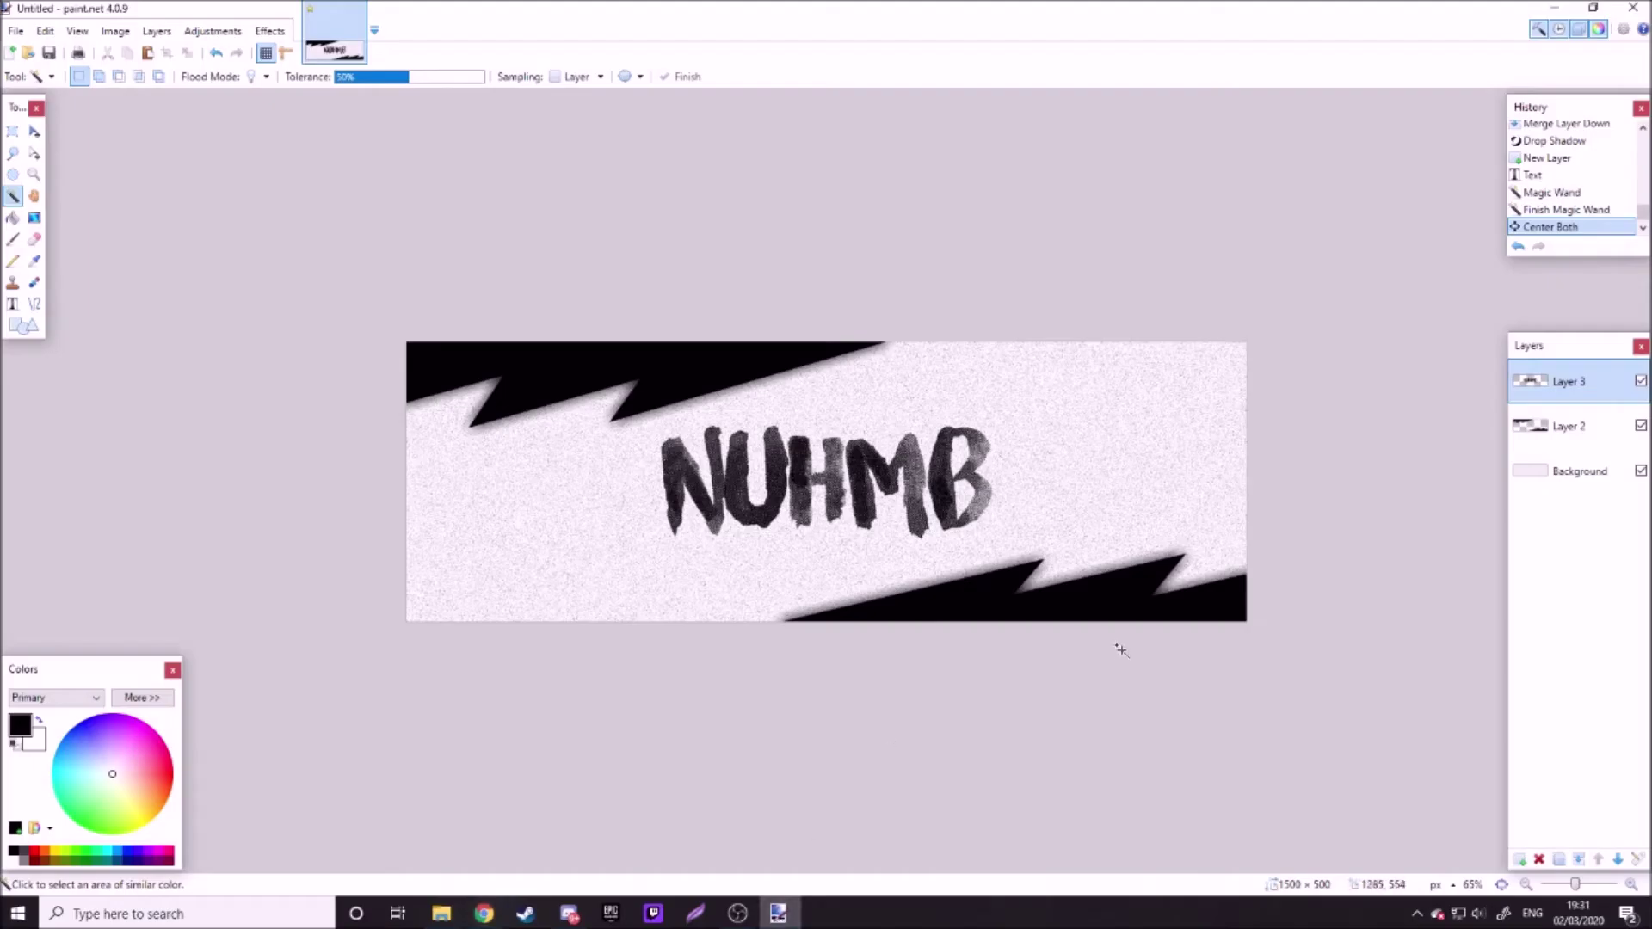
{"action": "left_click", "coordinate": [1517, 859]}
{"action": "left_click_drag", "start_coordinate": [1567, 405], "coordinate": [1552, 417]}
{"action": "key", "text": "ctrl+v"}
{"action": "left_click", "coordinate": [926, 602]}
{"action": "left_click_drag", "start_coordinate": [832, 637], "coordinate": [669, 625]}
{"action": "left_click", "coordinate": [13, 196]}
{"action": "left_click", "coordinate": [318, 198]}
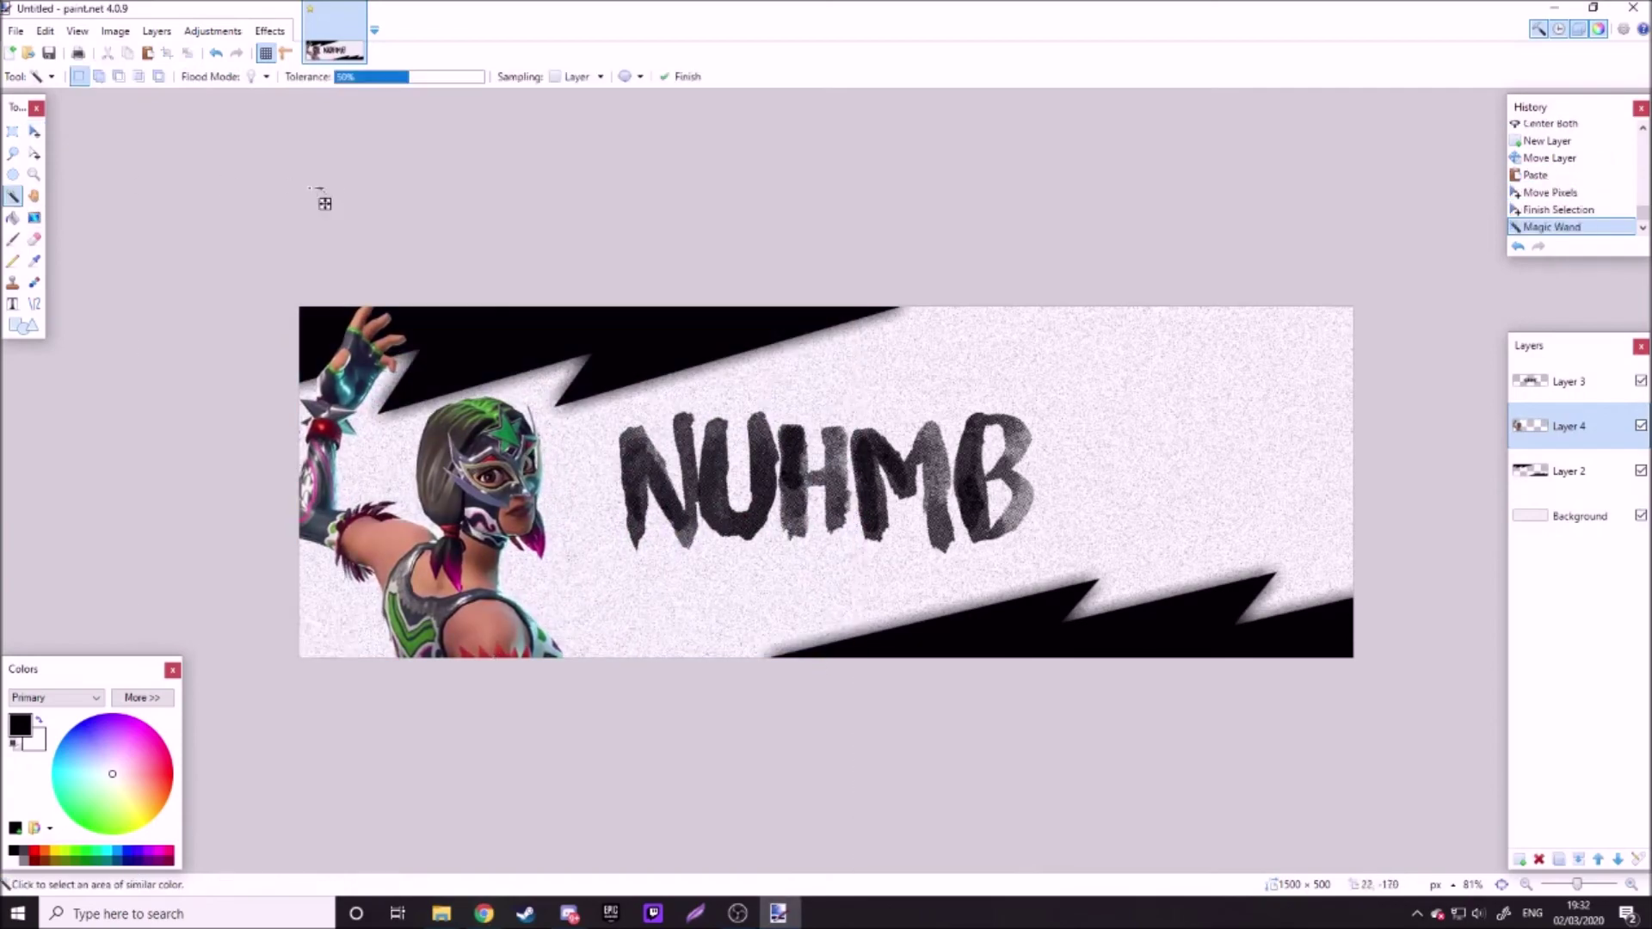
Step: Apply a Glow effect to the character's layer with radius 11, brightness -47 and contrast 10
{"action": "scroll", "coordinate": [506, 266], "scroll_direction": "down", "scroll_amount": 4}
{"action": "scroll", "coordinate": [506, 265], "scroll_direction": "up", "scroll_amount": 2}
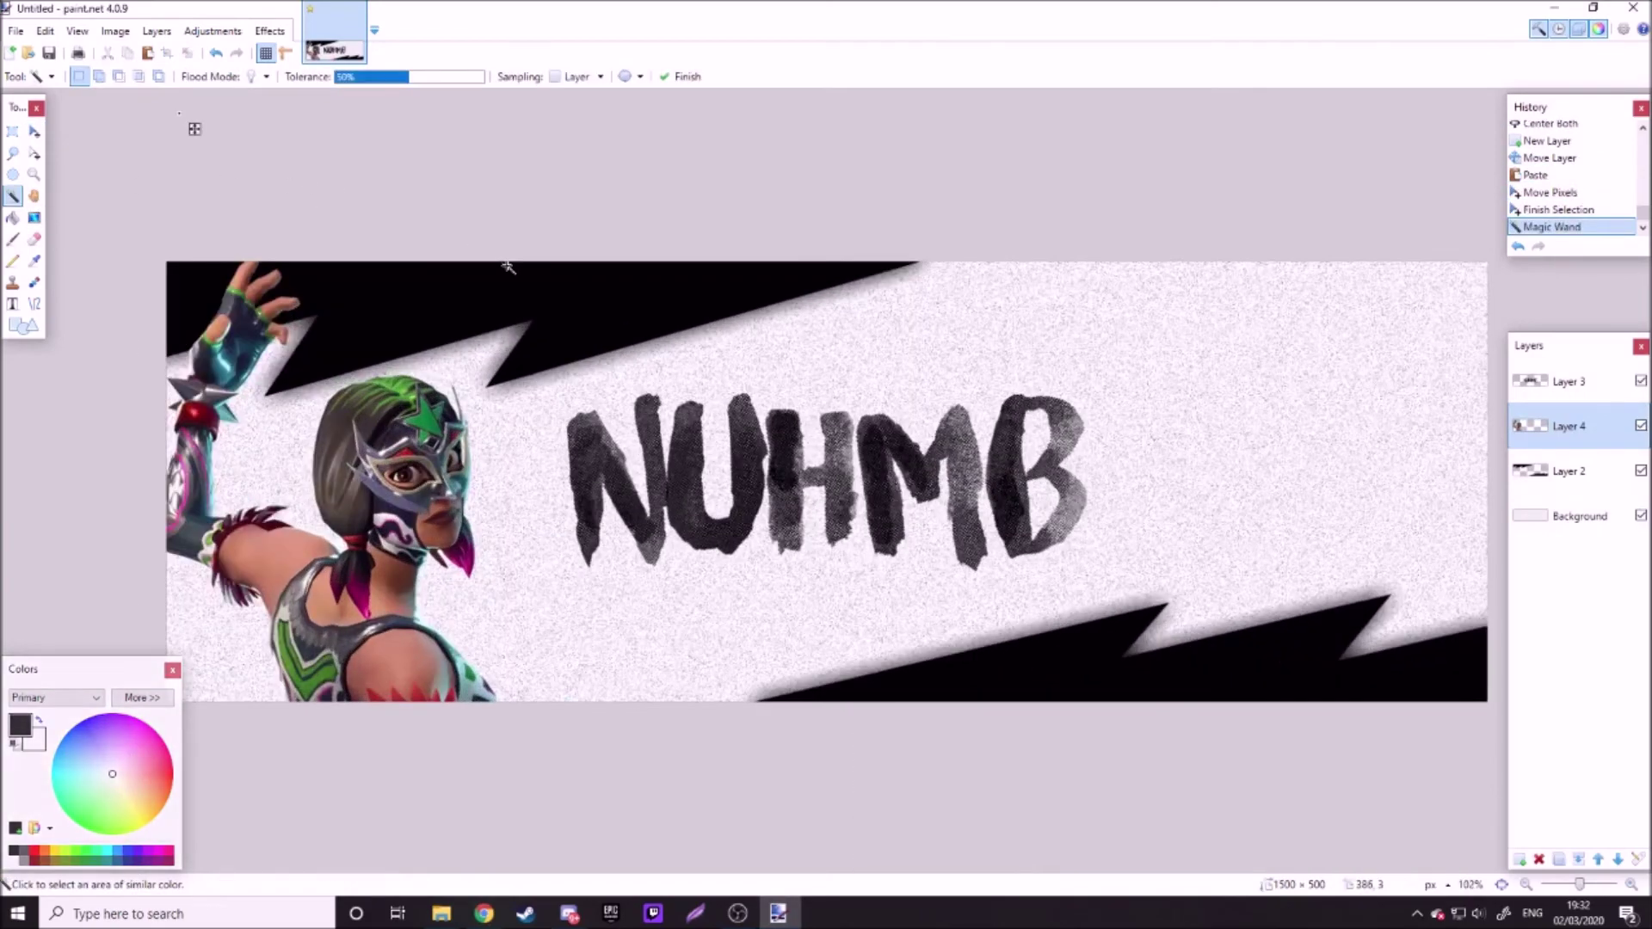
{"action": "left_click", "coordinate": [270, 31]}
{"action": "mouse_move", "coordinate": [387, 222]}
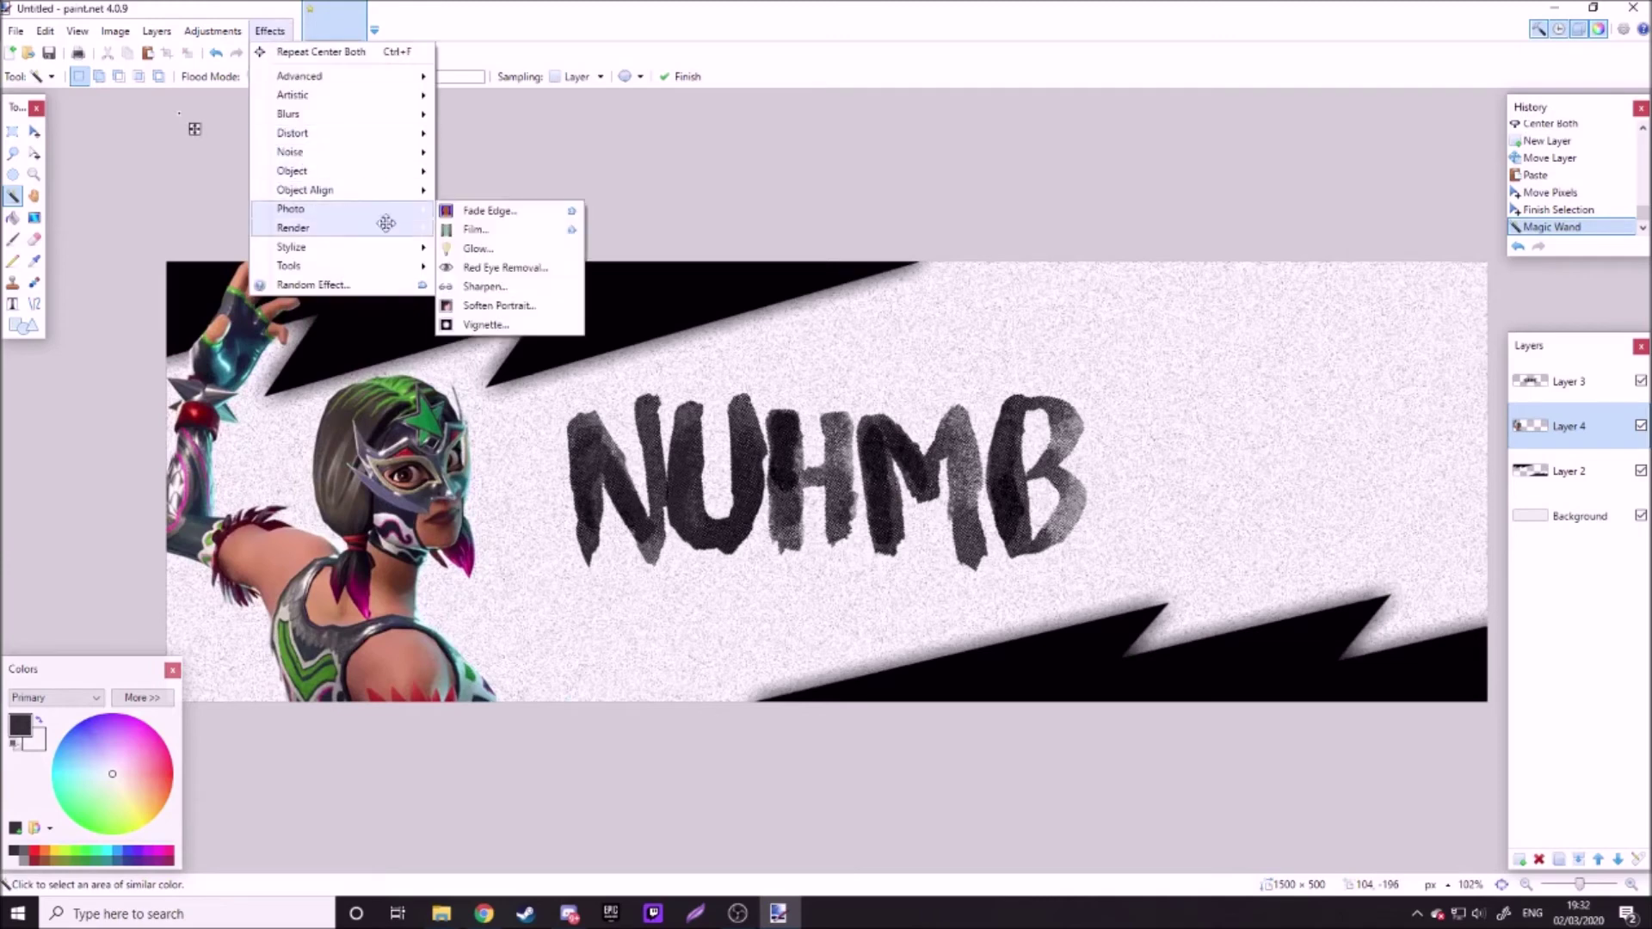
{"action": "left_click", "coordinate": [477, 248]}
{"action": "left_click_drag", "start_coordinate": [875, 377], "coordinate": [1028, 322]}
{"action": "left_click_drag", "start_coordinate": [947, 391], "coordinate": [938, 349]}
{"action": "double_click", "coordinate": [905, 390]}
{"action": "left_click", "coordinate": [911, 392]}
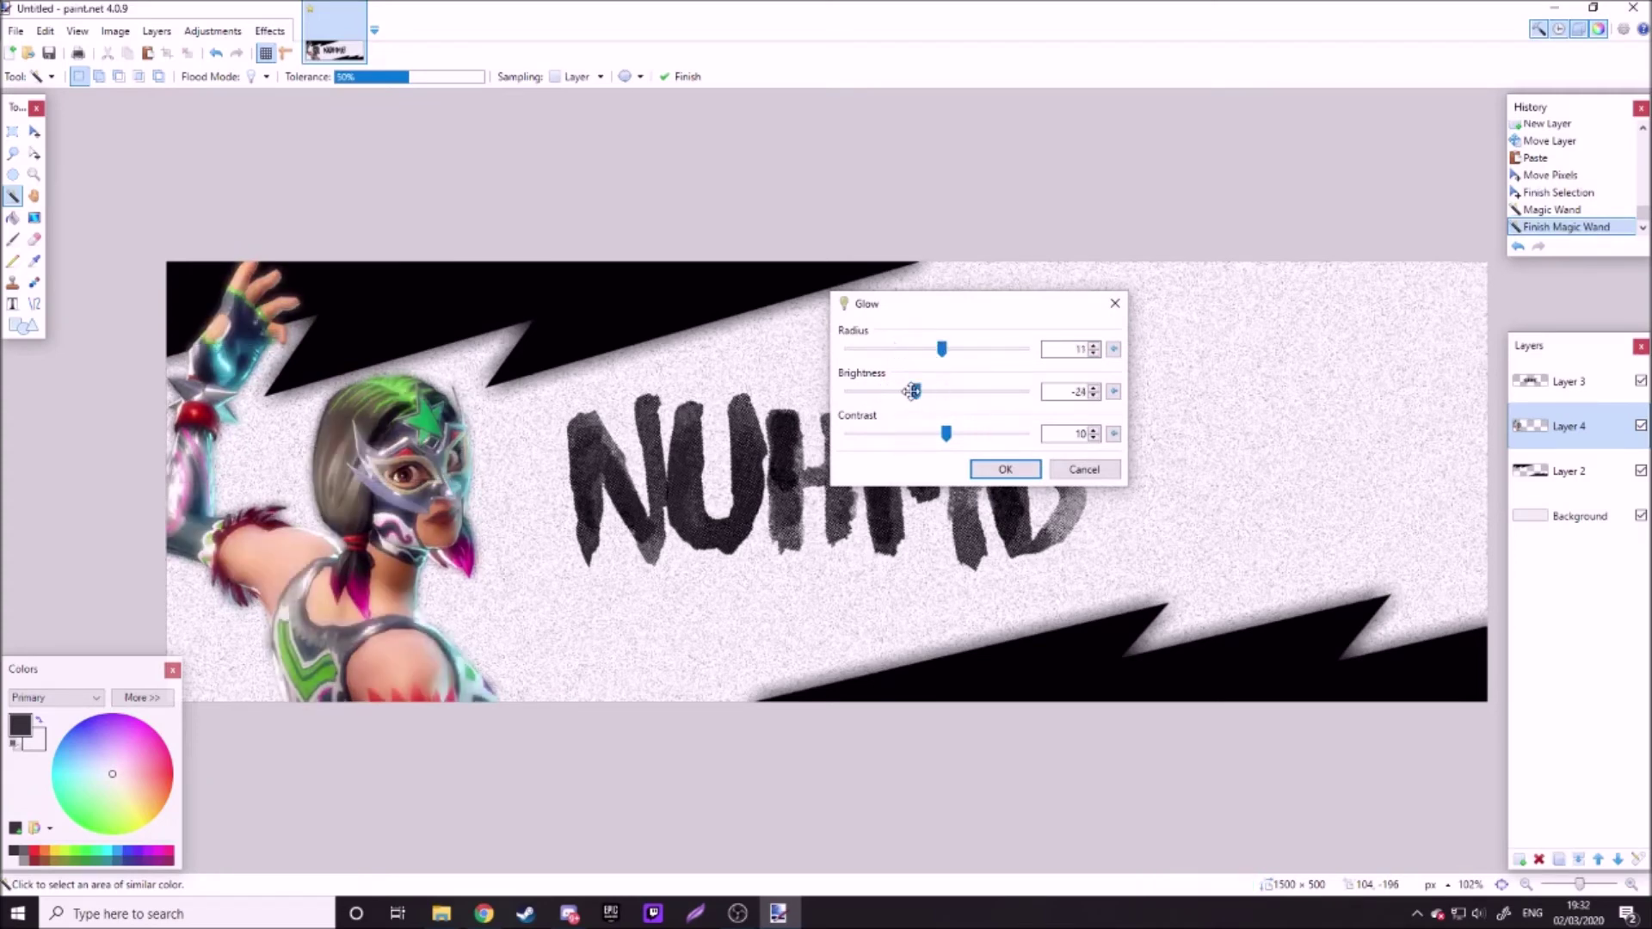
{"action": "left_click_drag", "start_coordinate": [910, 403], "coordinate": [893, 403]}
{"action": "left_click", "coordinate": [1005, 467]}
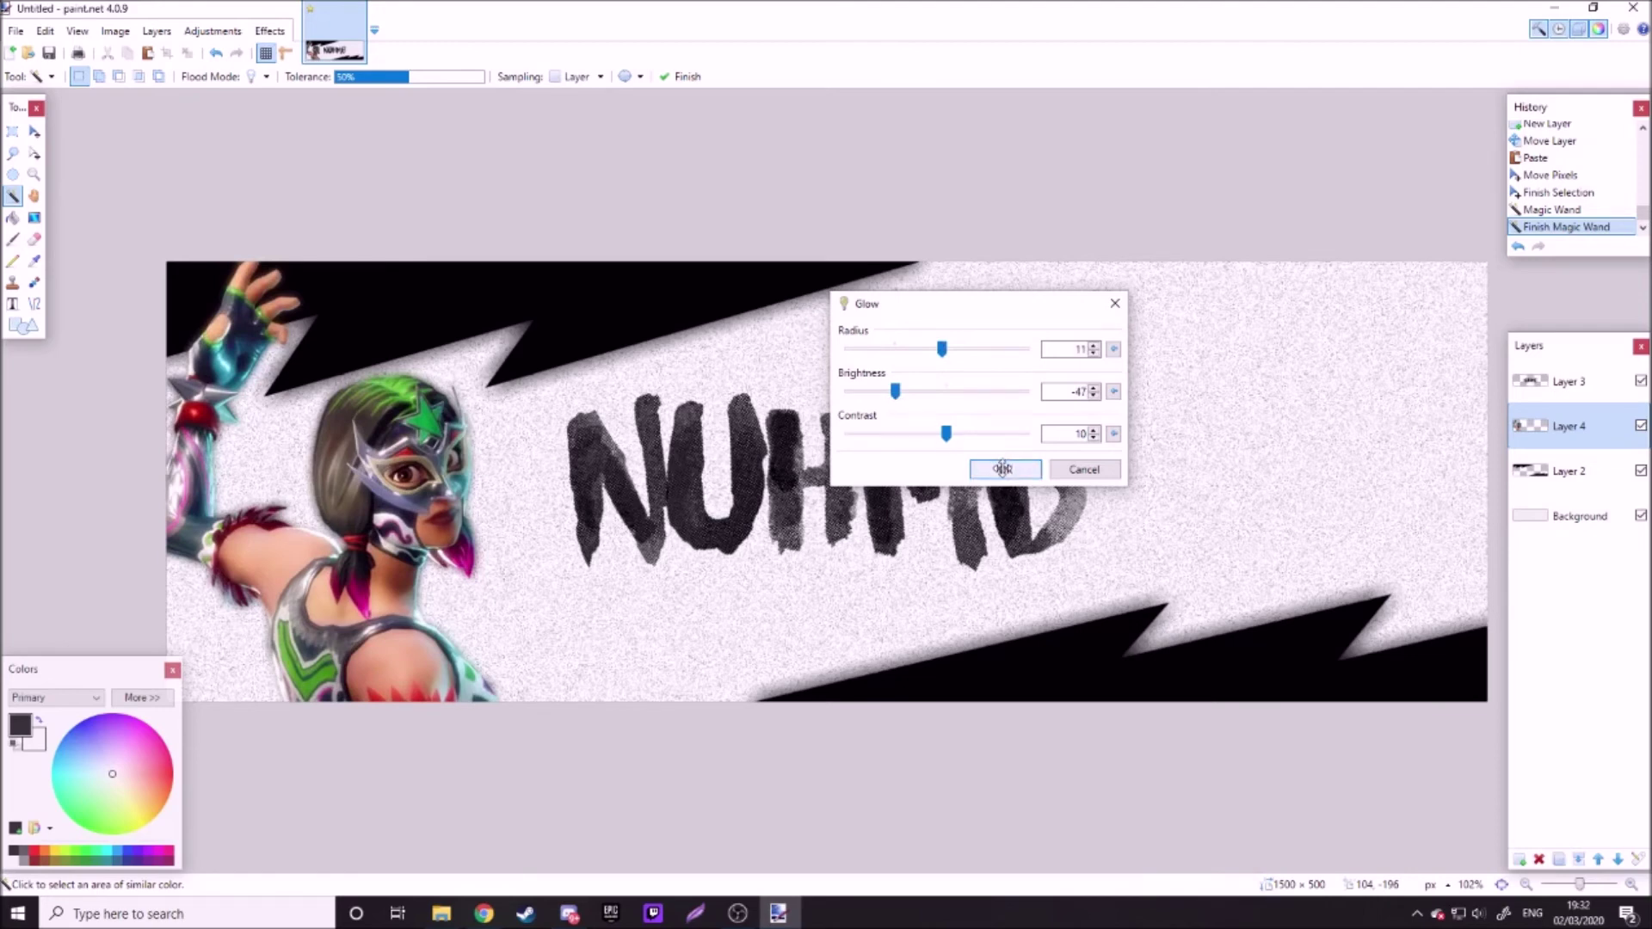
{"action": "scroll", "coordinate": [643, 462], "scroll_direction": "down", "scroll_amount": 5}
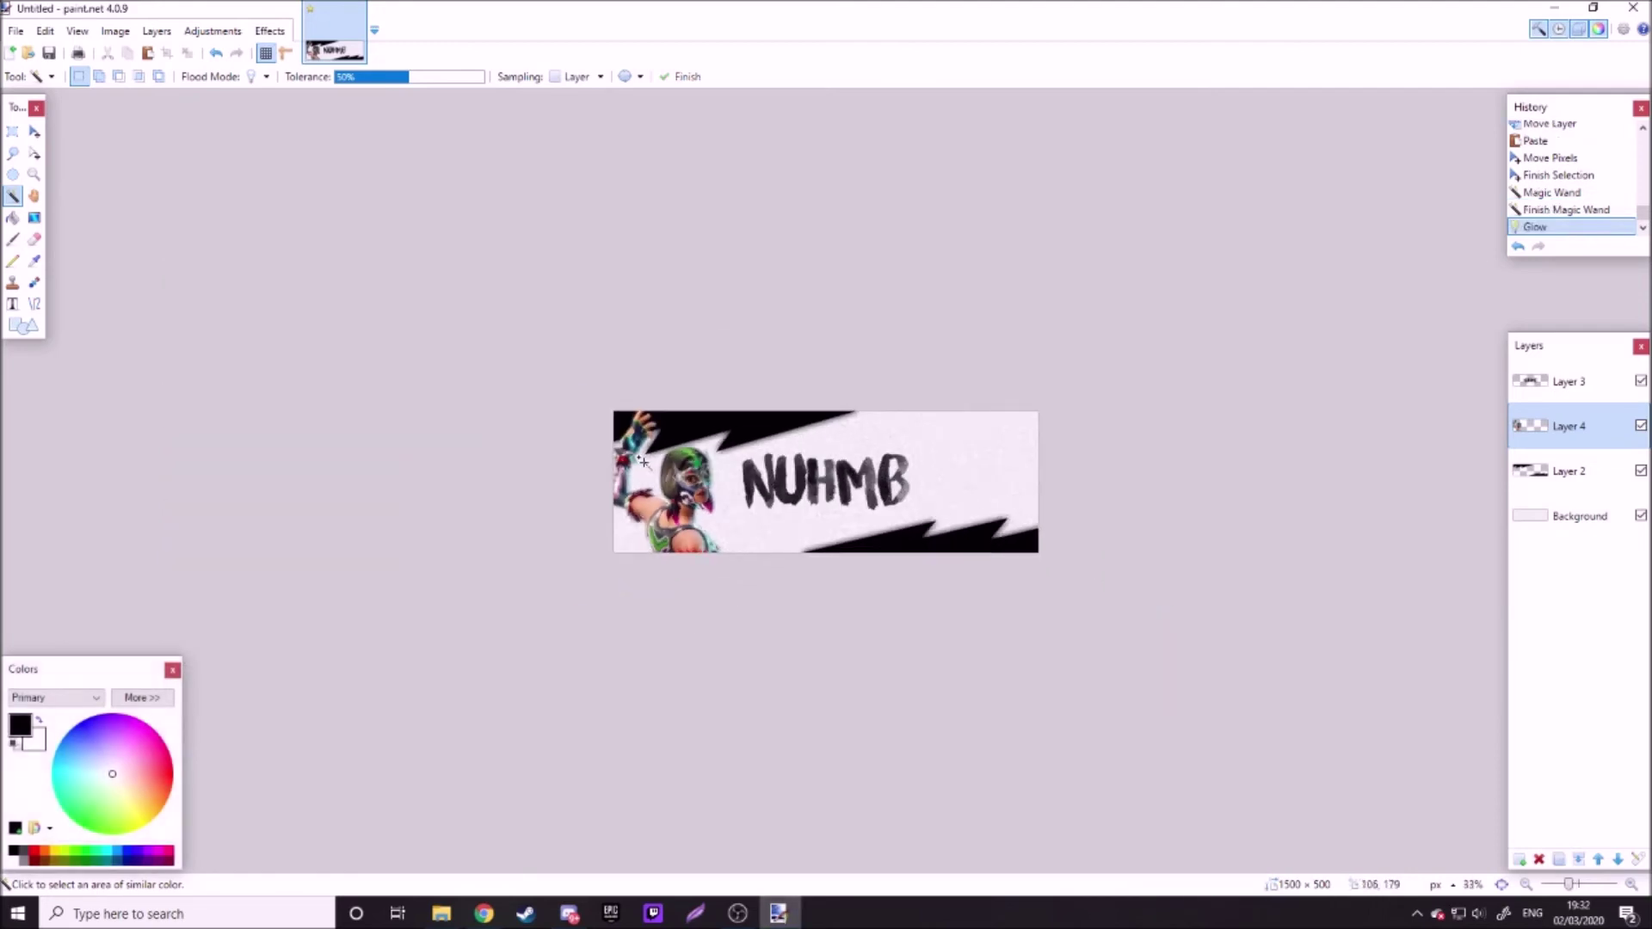
{"action": "scroll", "coordinate": [643, 463], "scroll_direction": "up", "scroll_amount": 3}
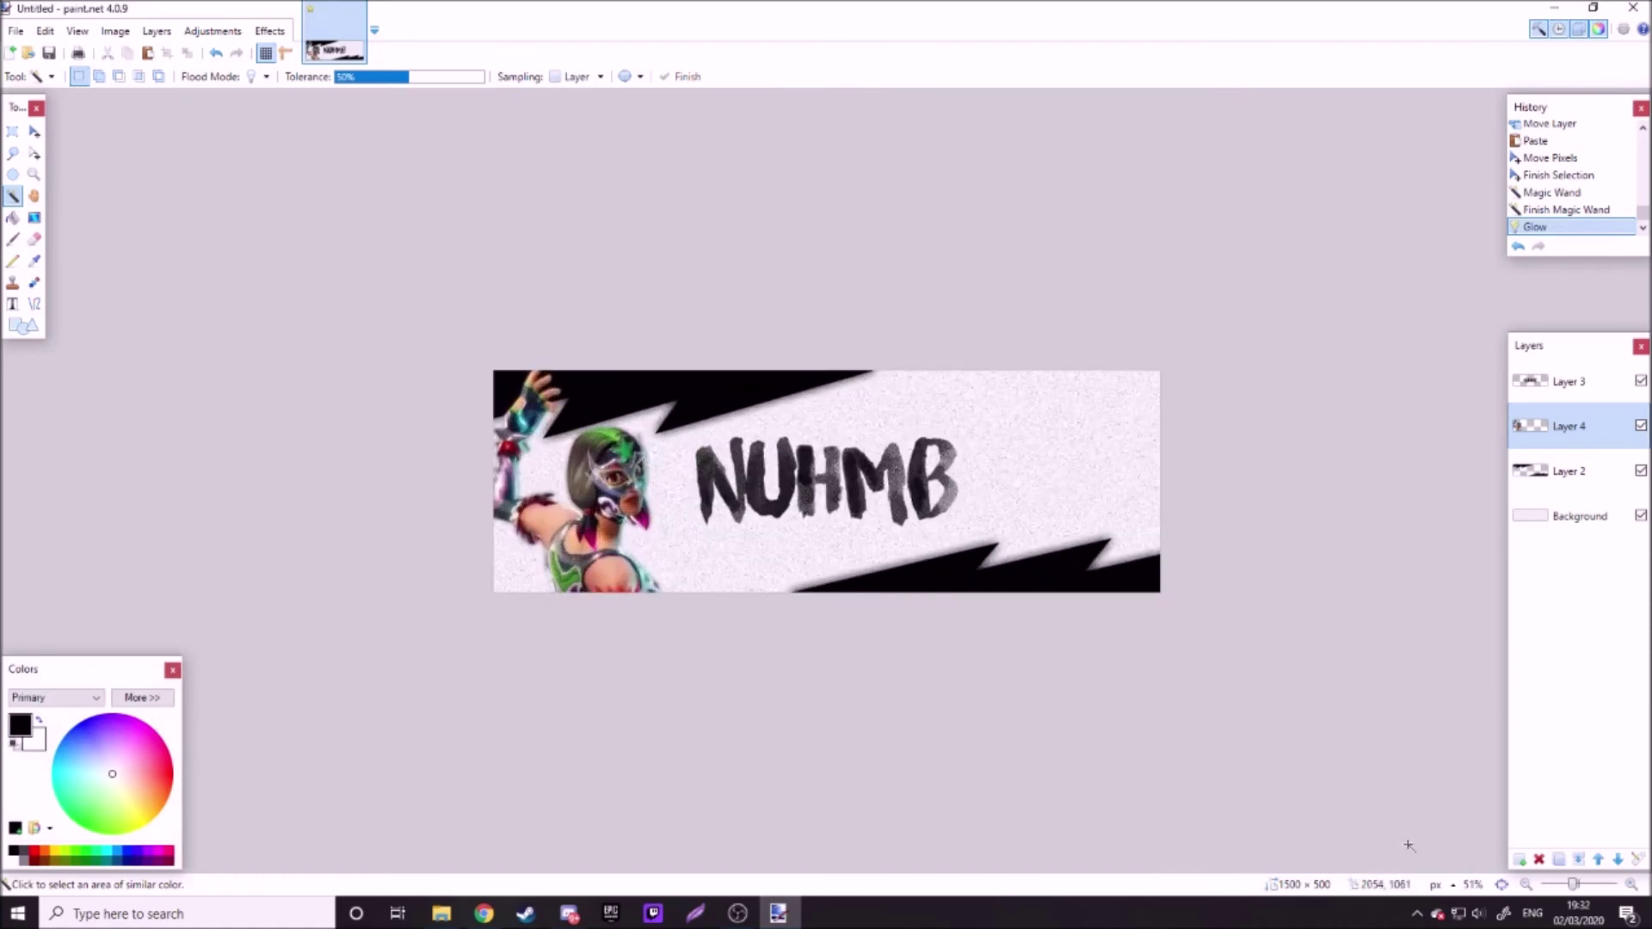
Step: Add a new layer above the character's layer and set the text font to The Display St at size 44
{"action": "left_click", "coordinate": [1521, 858]}
{"action": "scroll", "coordinate": [546, 358], "scroll_direction": "up", "scroll_amount": 4}
{"action": "key", "text": "t"}
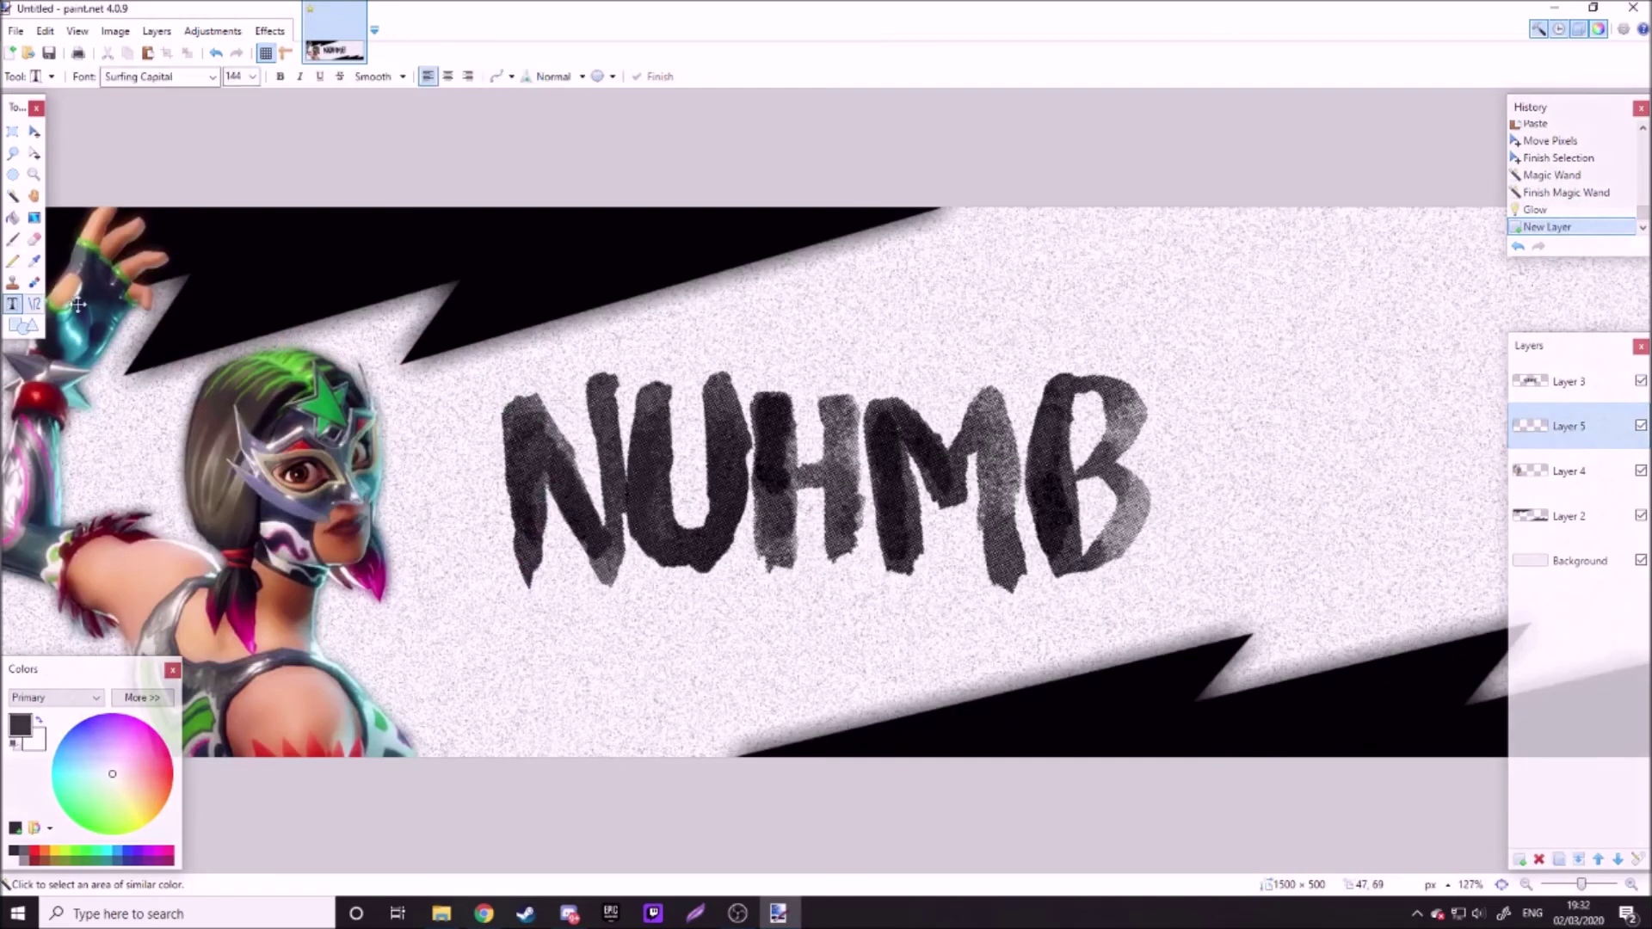
{"action": "double_click", "coordinate": [237, 77]}
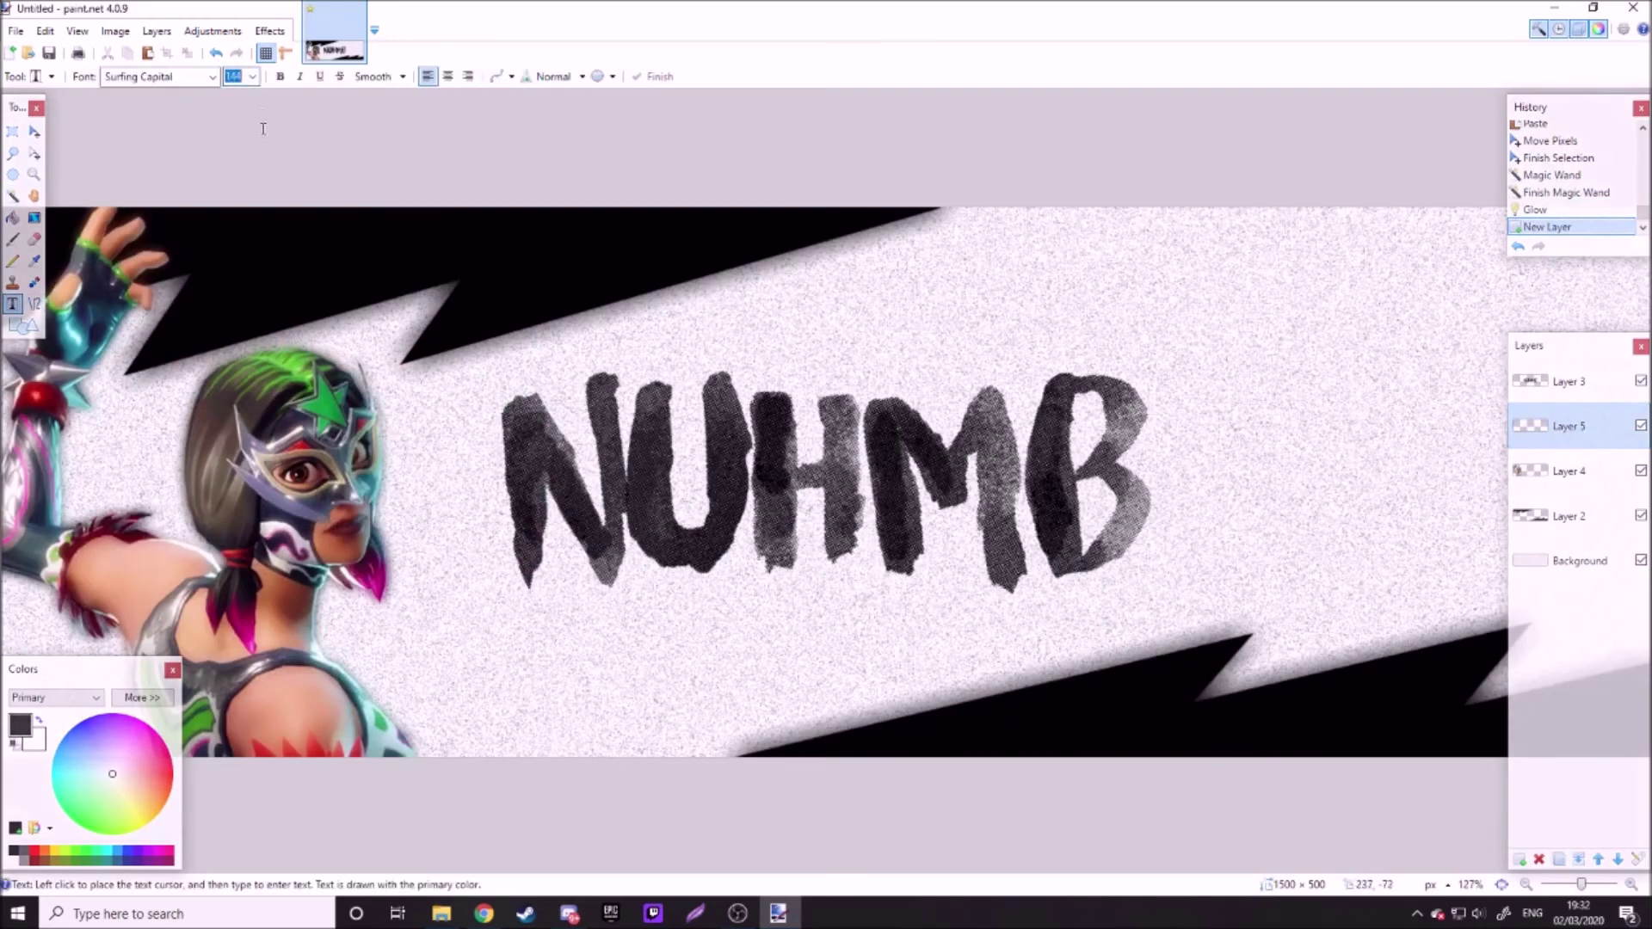
{"action": "left_click", "coordinate": [189, 76]}
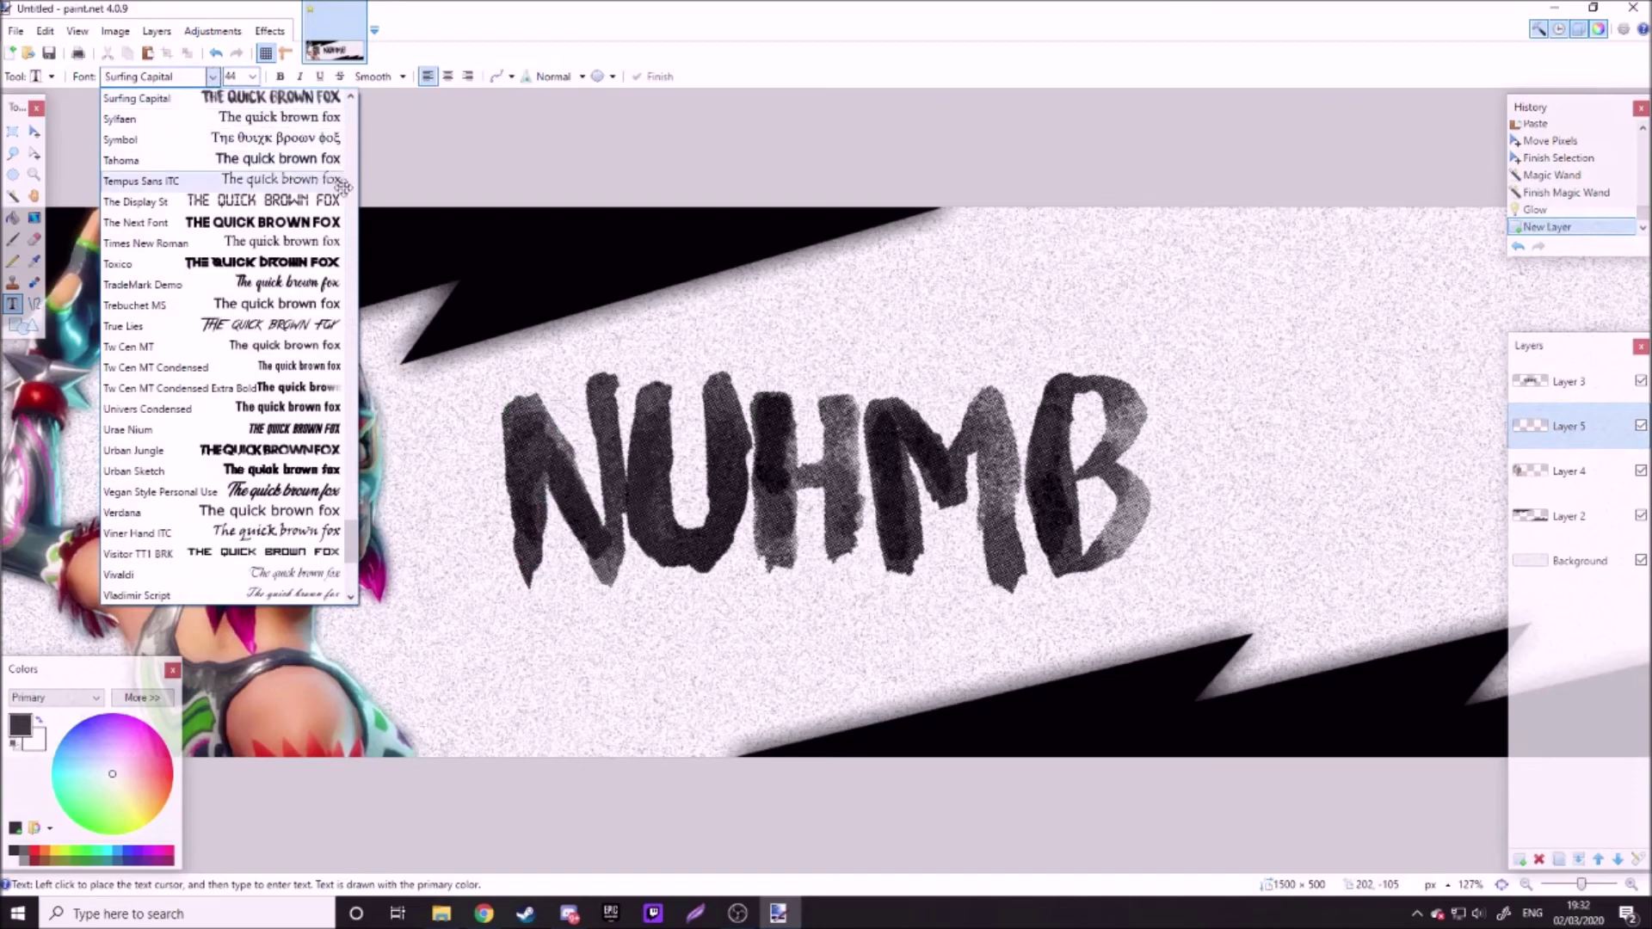
{"action": "left_click", "coordinate": [258, 201]}
{"action": "scroll", "coordinate": [886, 464], "scroll_direction": "down", "scroll_amount": 1}
Step: Write "USE CODE NUHMB" at size 22, centre it beneath the NUHMB title and finish the text
{"action": "left_click", "coordinate": [593, 555]}
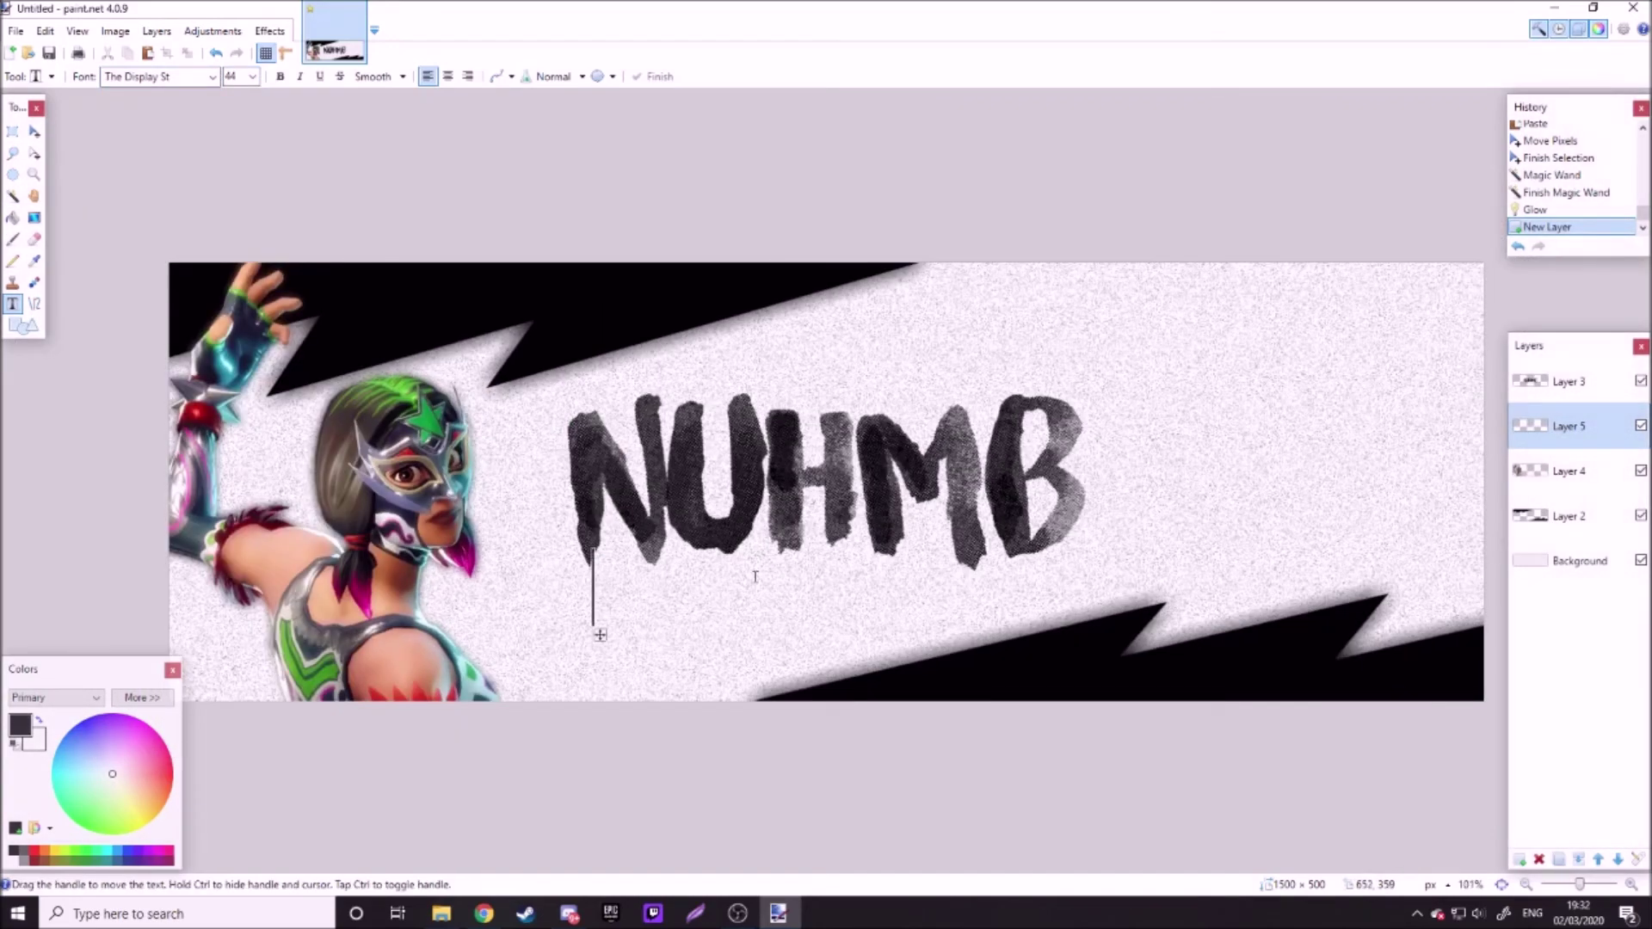
{"action": "scroll", "coordinate": [550, 663], "scroll_direction": "up", "scroll_amount": 1}
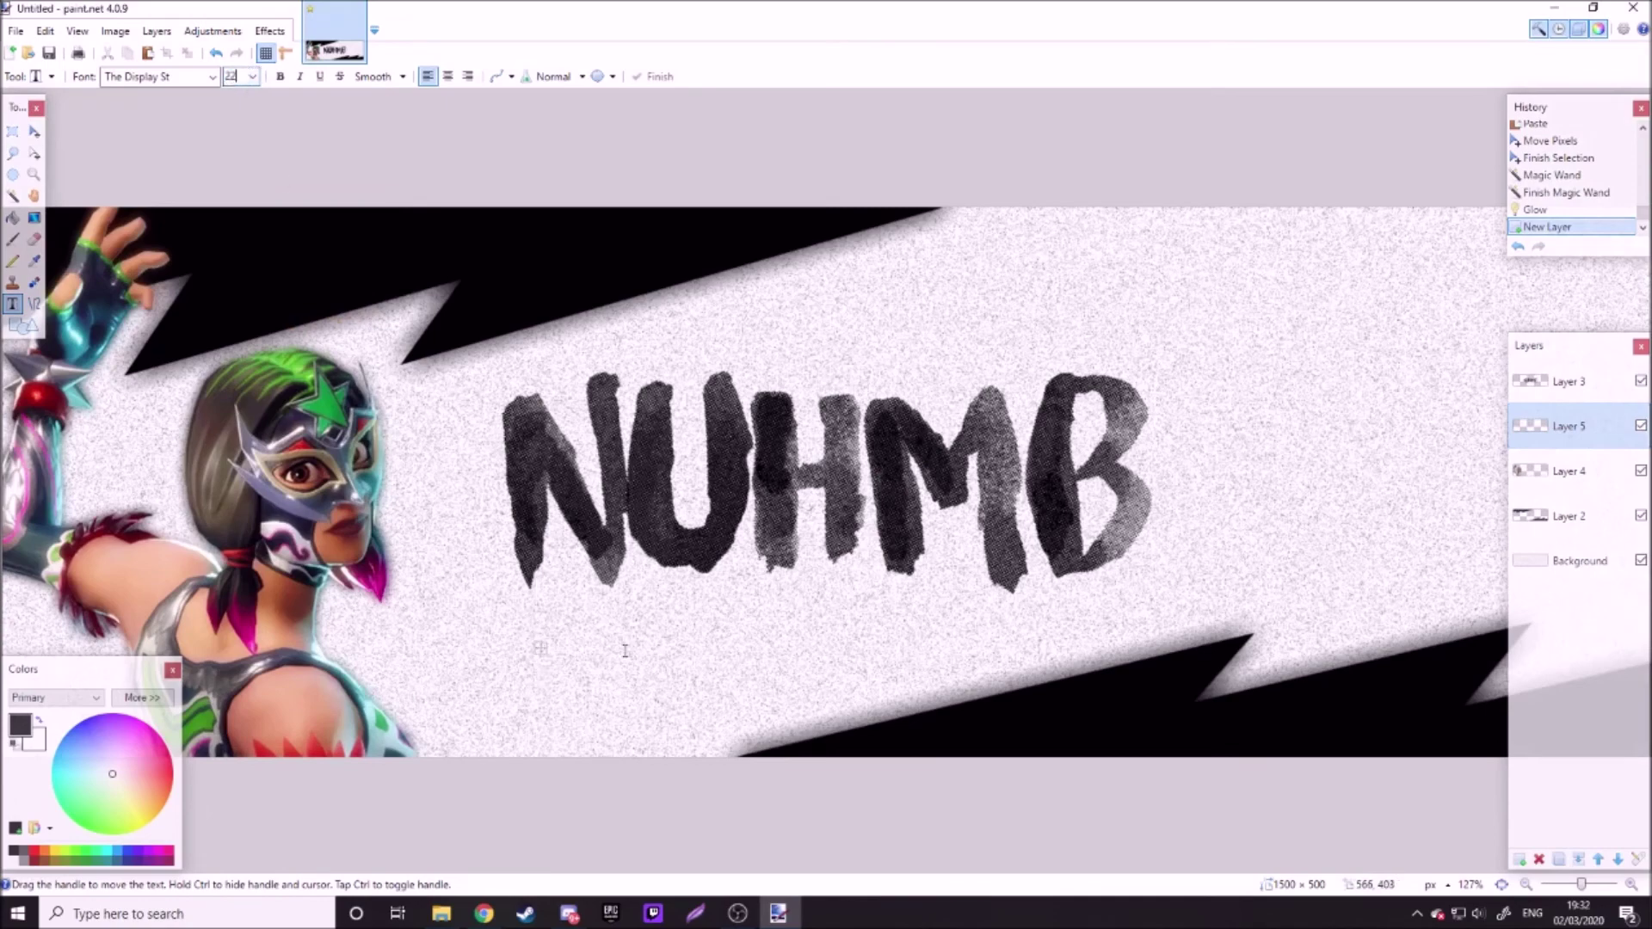
{"action": "type", "text": "USE CO"}
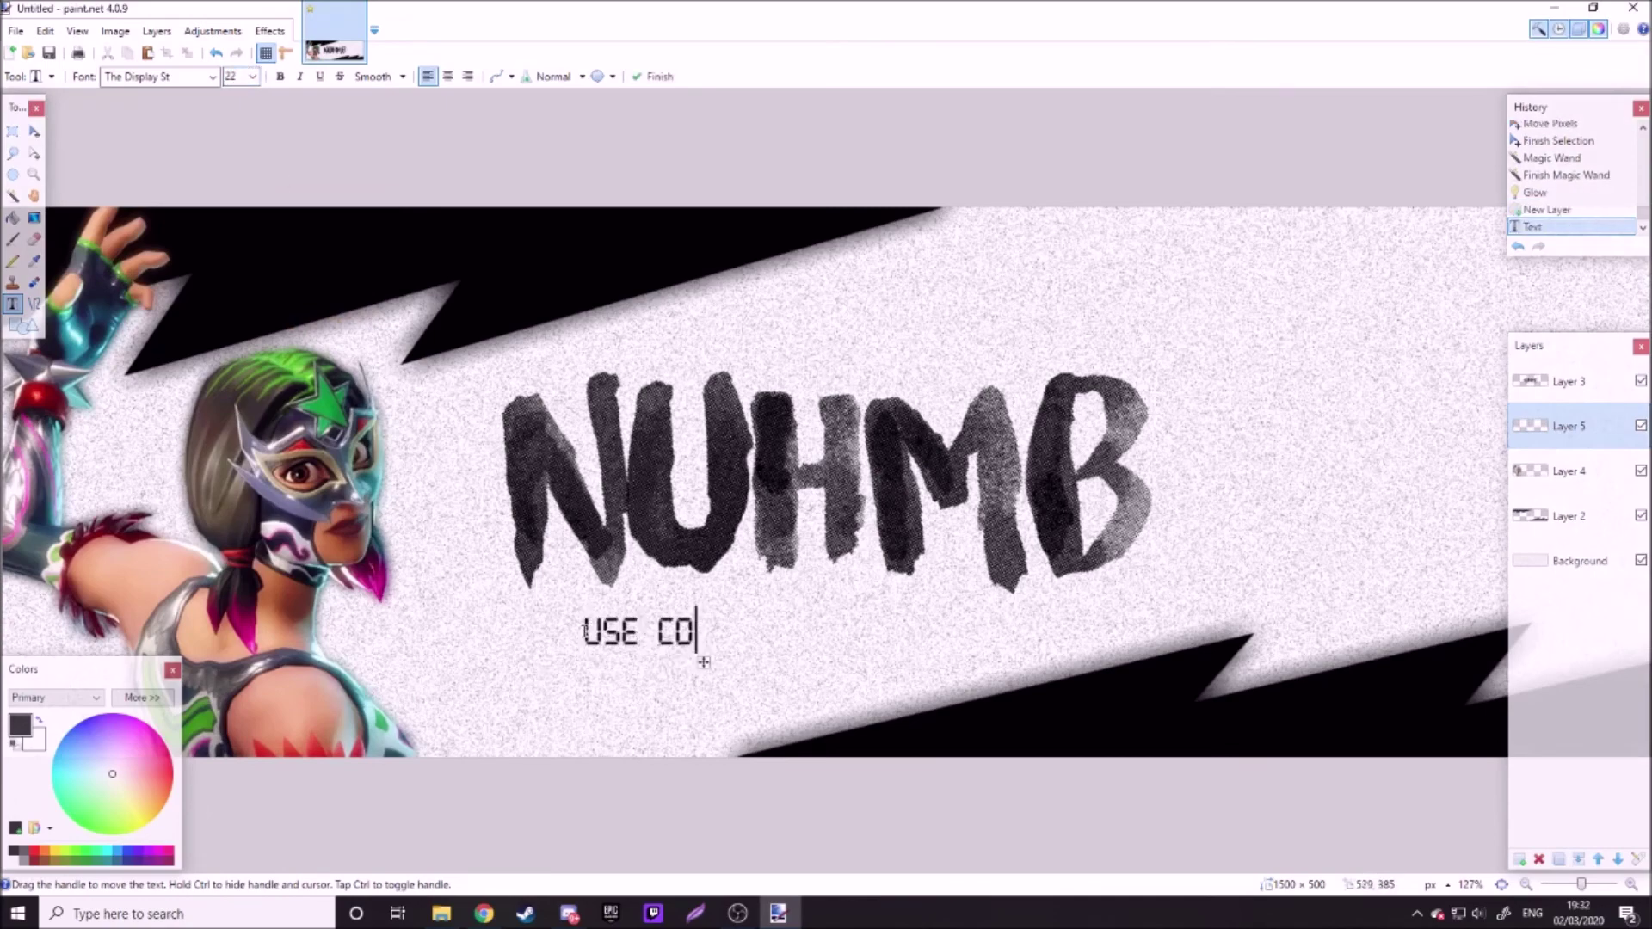
{"action": "type", "text": "DE NUHMB"}
{"action": "left_click_drag", "start_coordinate": [858, 662], "coordinate": [966, 635]}
{"action": "scroll", "coordinate": [463, 402], "scroll_direction": "down", "scroll_amount": 3}
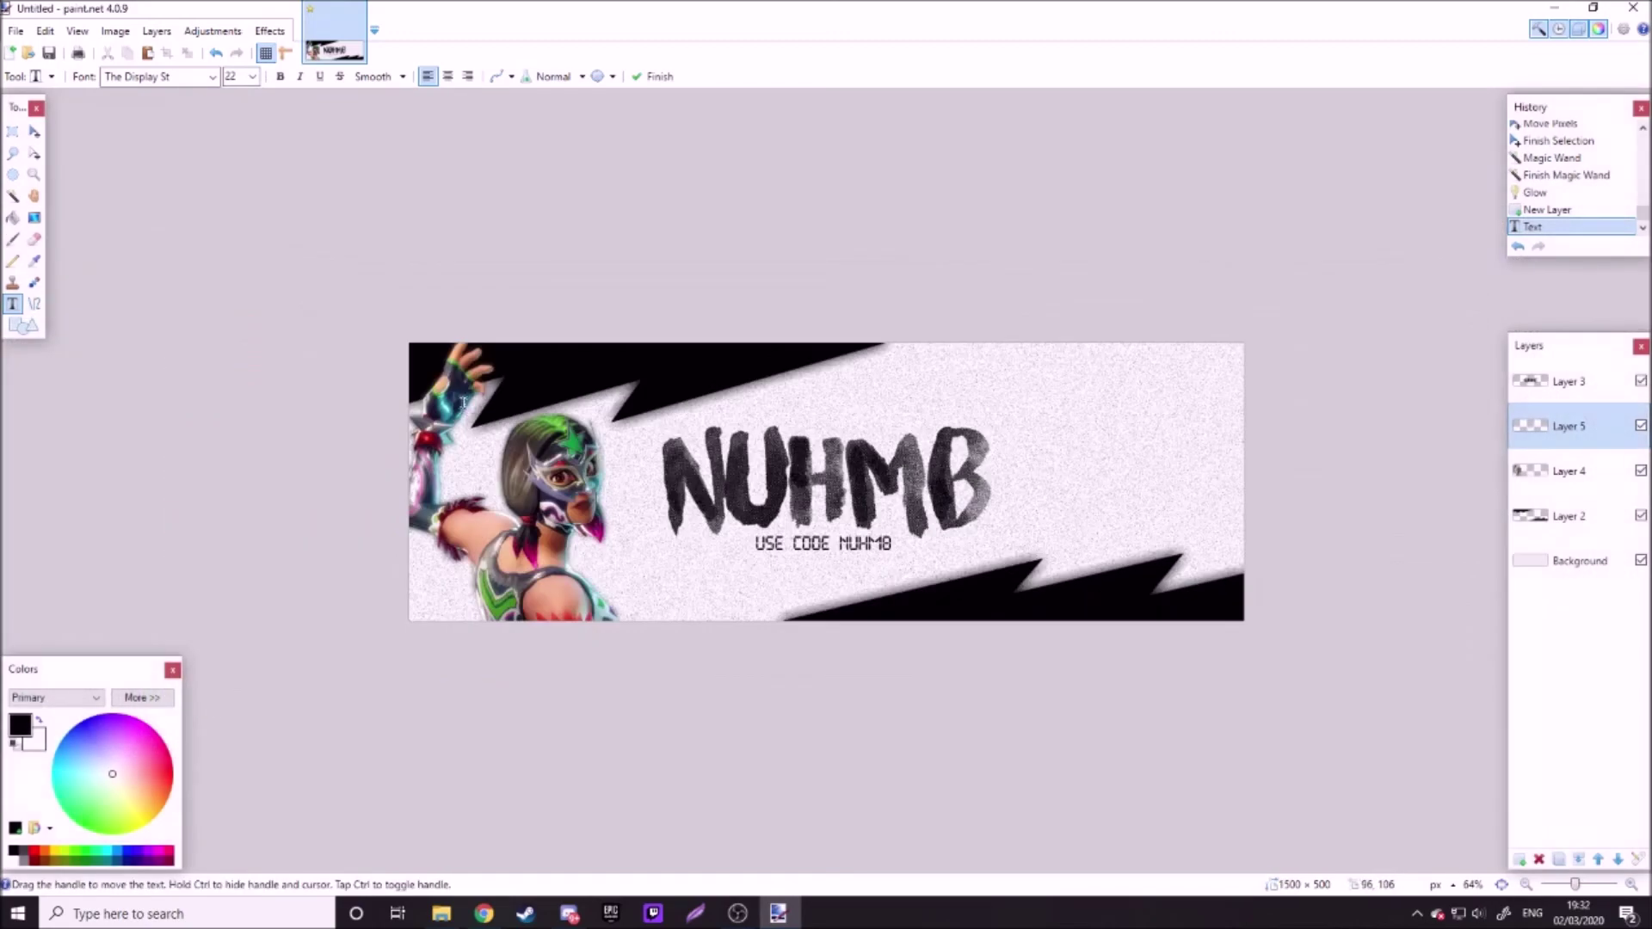
{"action": "left_click", "coordinate": [13, 196]}
{"action": "left_click", "coordinate": [1111, 387]}
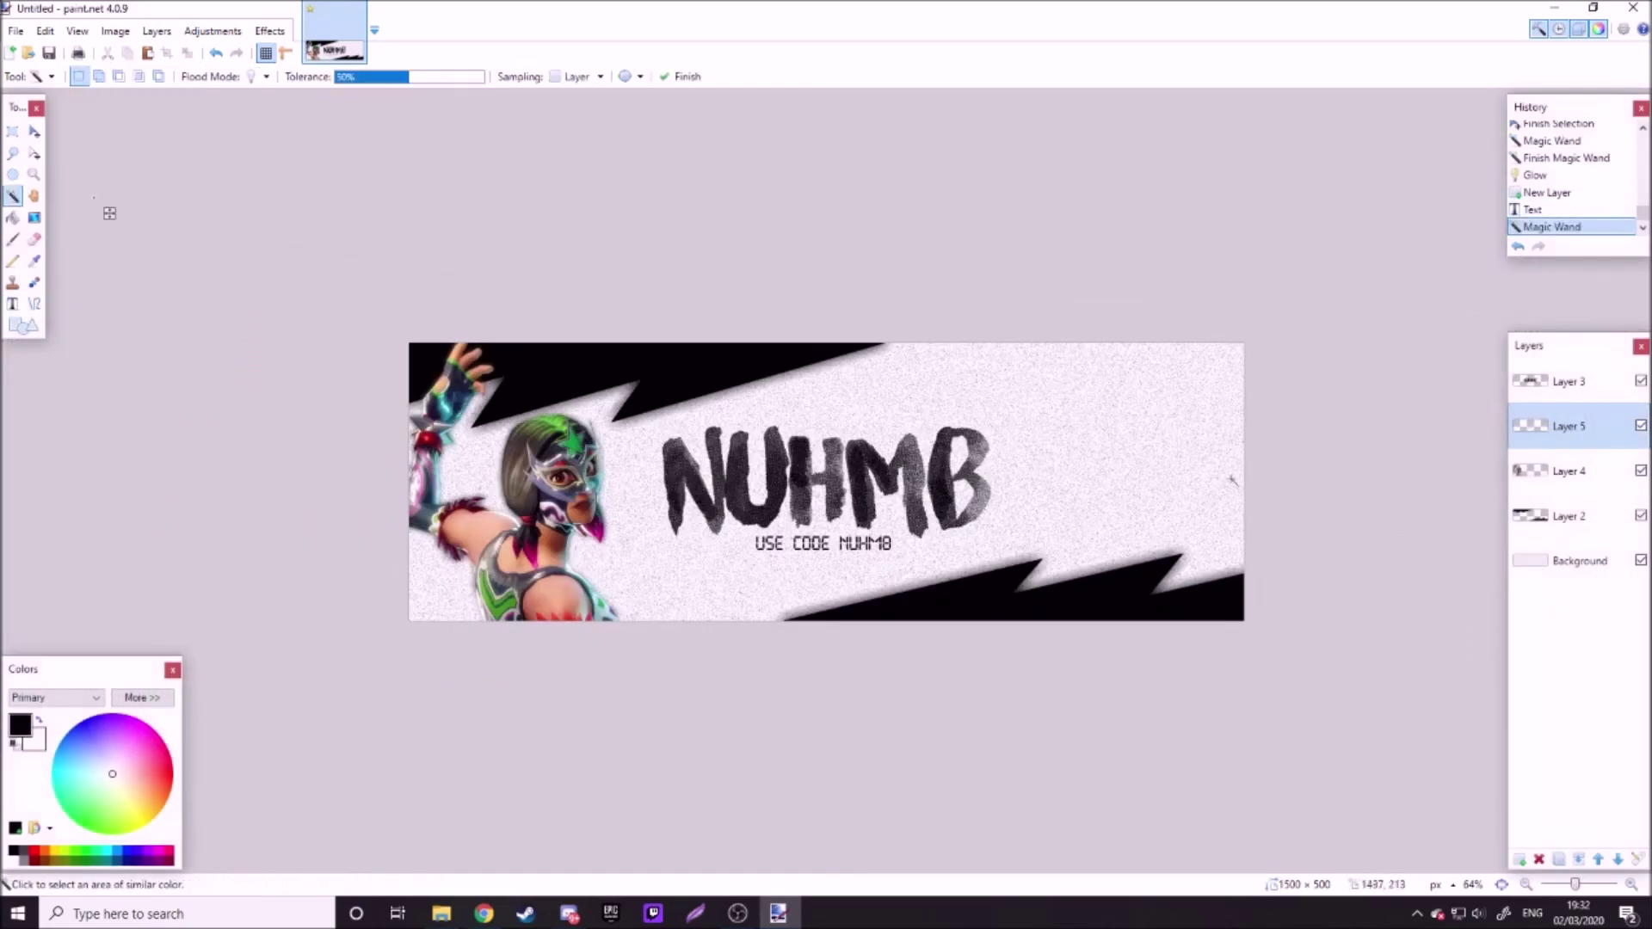
{"action": "scroll", "coordinate": [546, 380], "scroll_direction": "down", "scroll_amount": 4}
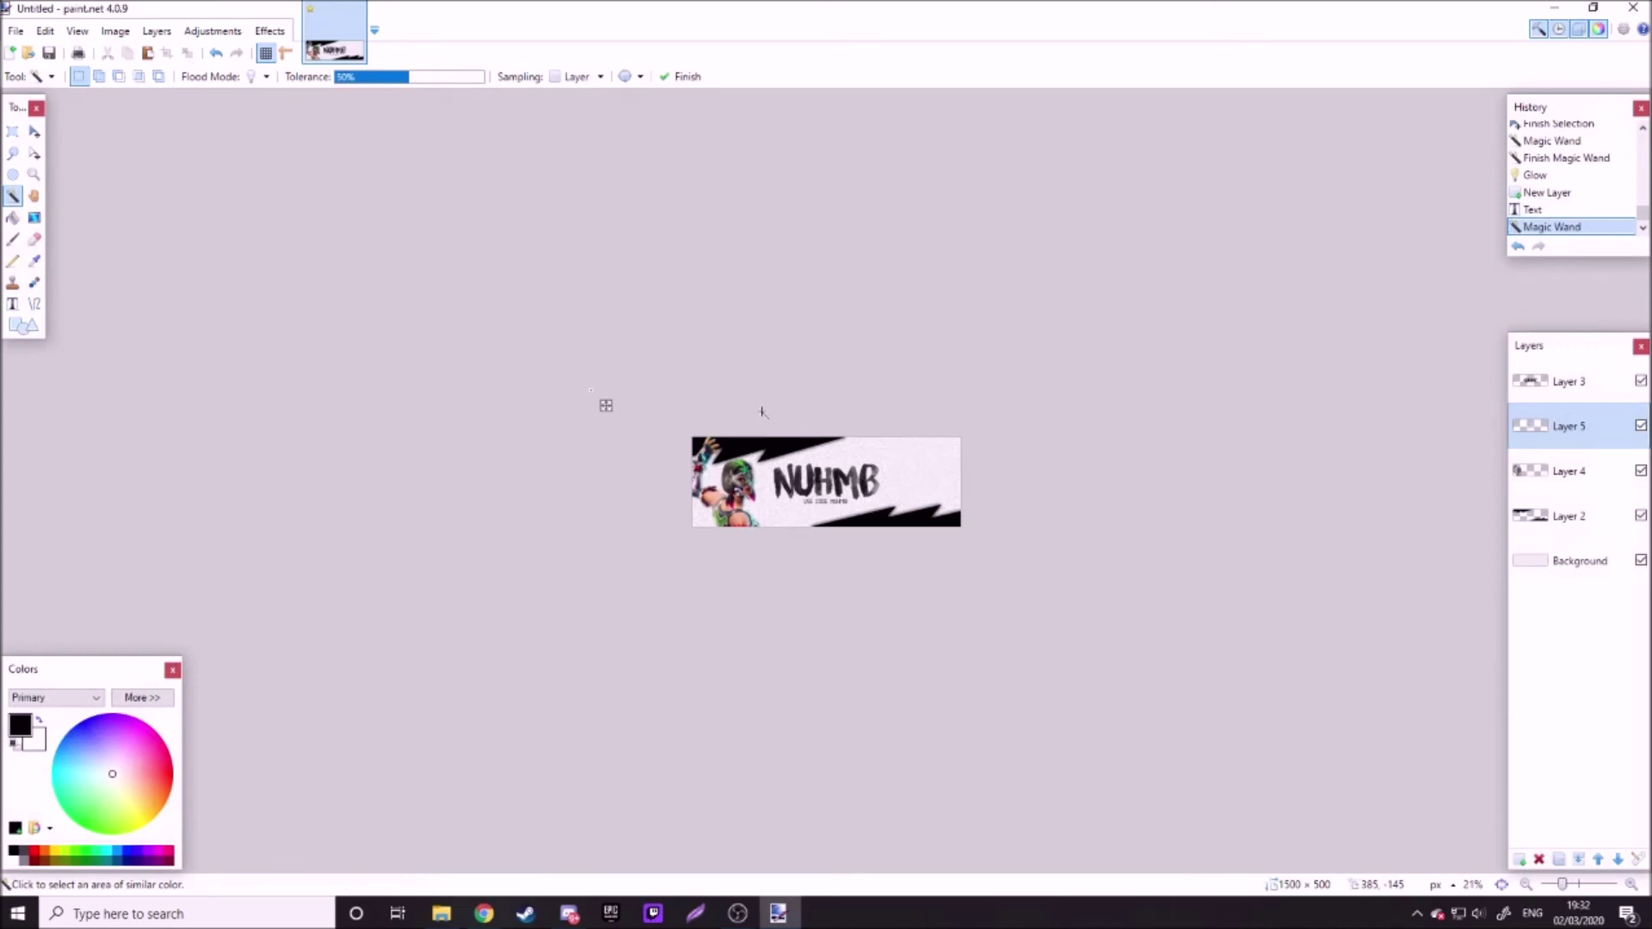